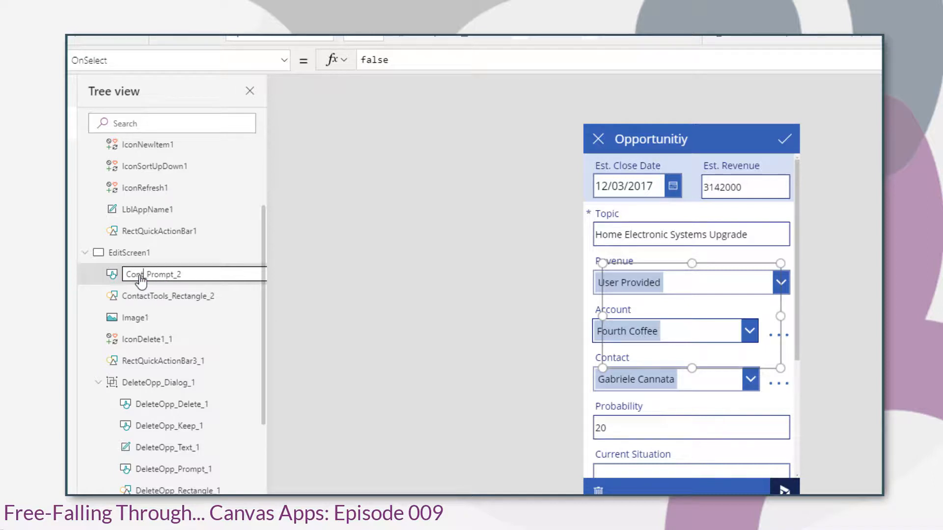
# Step: Rename the copied prompt button on EditScreen1 as ContactTools_Prompt_2 and set its Visible property to true
pyautogui.write('s')
pyautogui.press('Return')
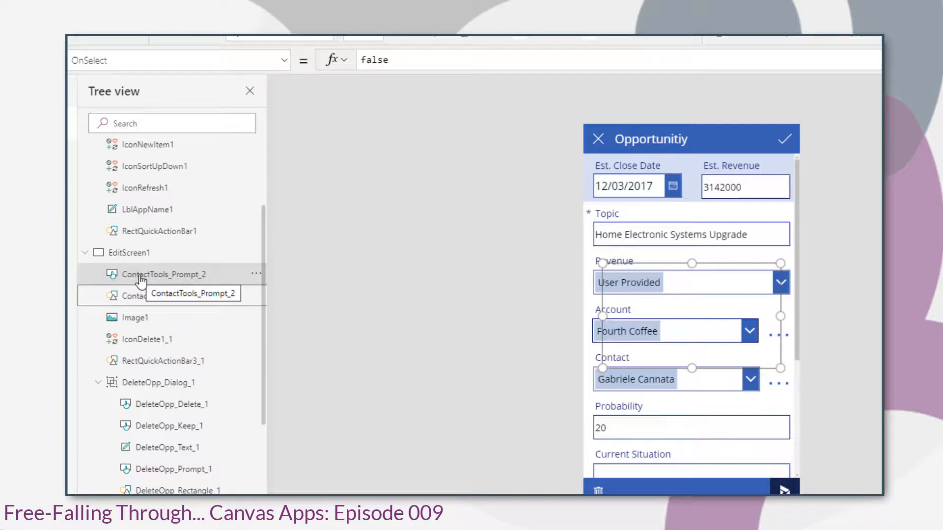
pyautogui.click(100, 58)
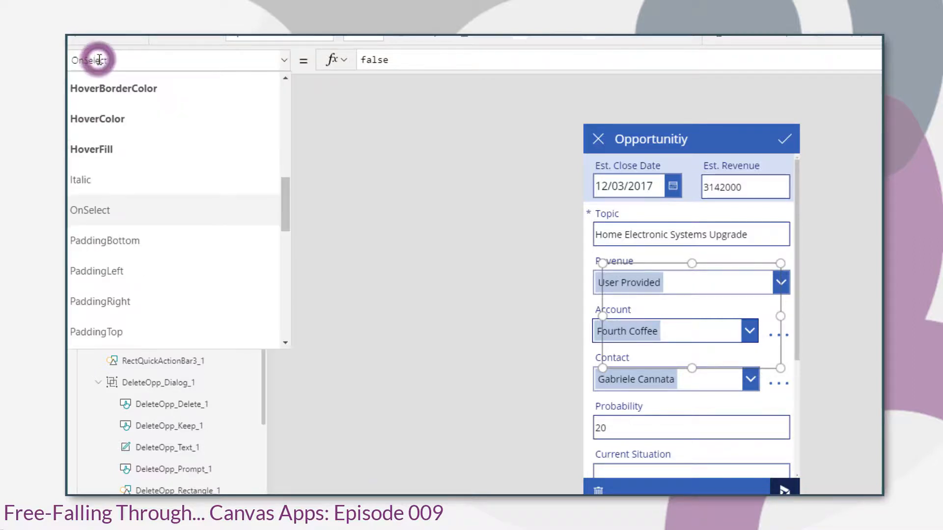
pyautogui.write('Visible')
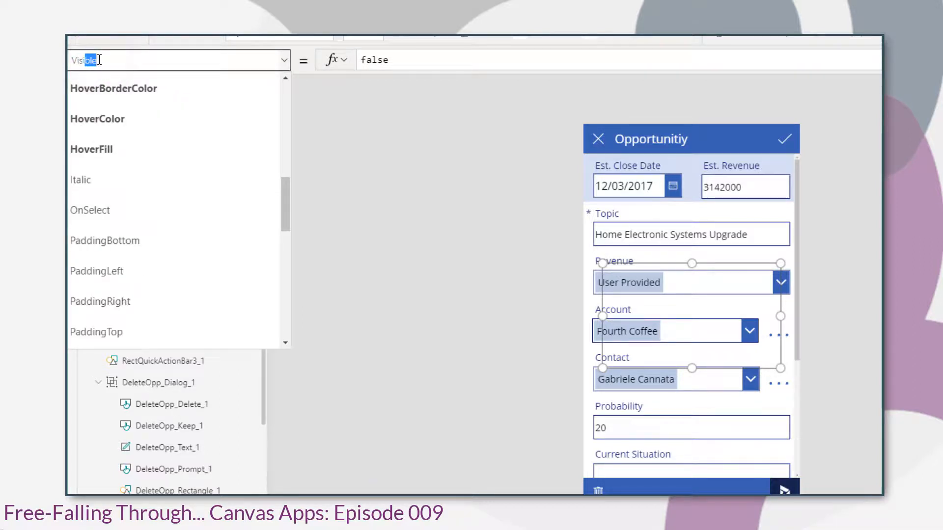
pyautogui.press('Return')
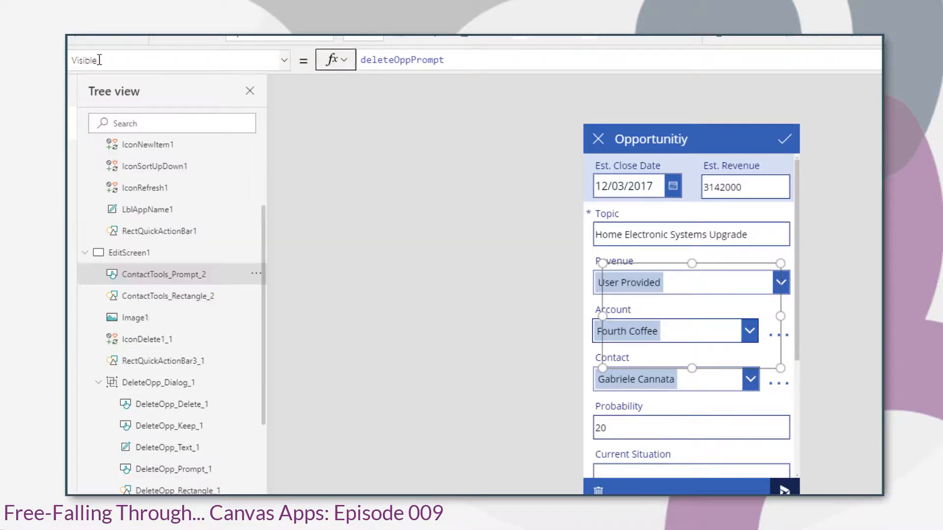
pyautogui.doubleClick(432, 59)
pyautogui.write('true')
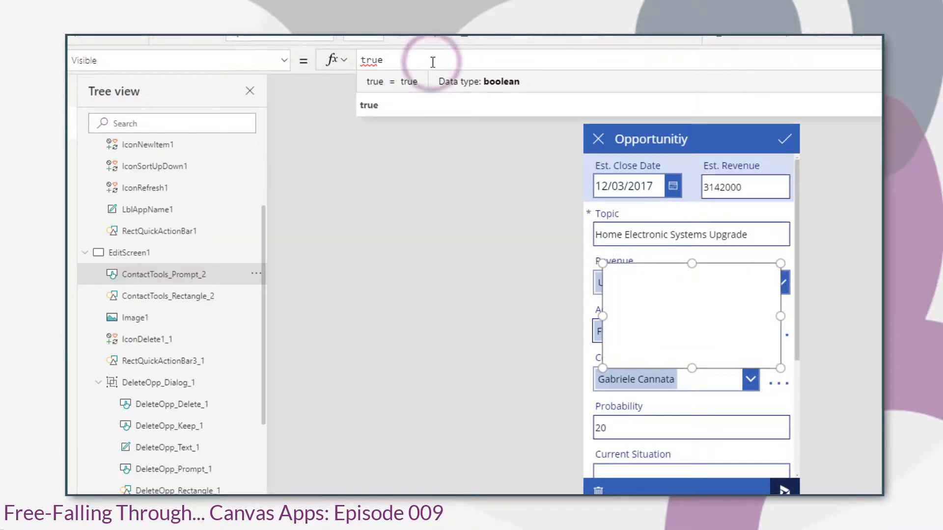
# Step: Set the Visible property of ContactTools_Rectangle_2 to true
pyautogui.click(143, 297)
pyautogui.click(80, 59)
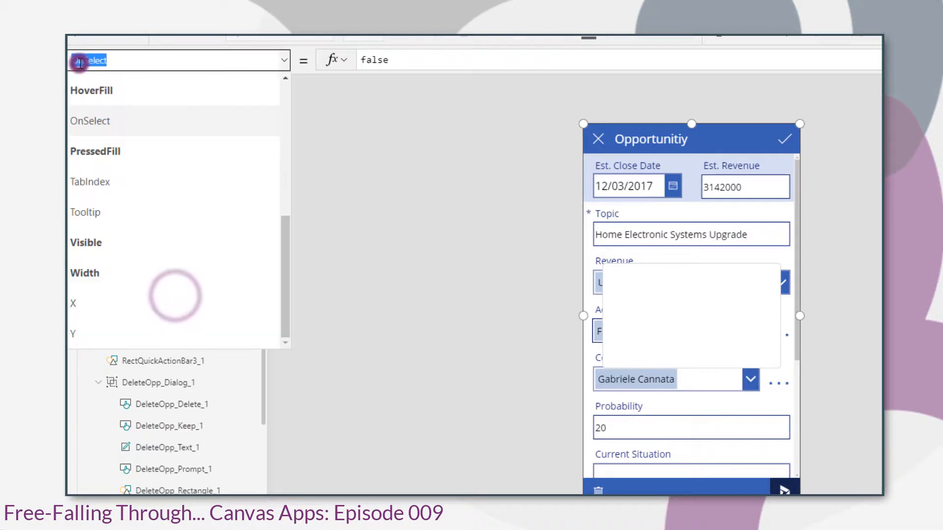
pyautogui.write('Visible')
pyautogui.doubleClick(415, 59)
pyautogui.write('true')
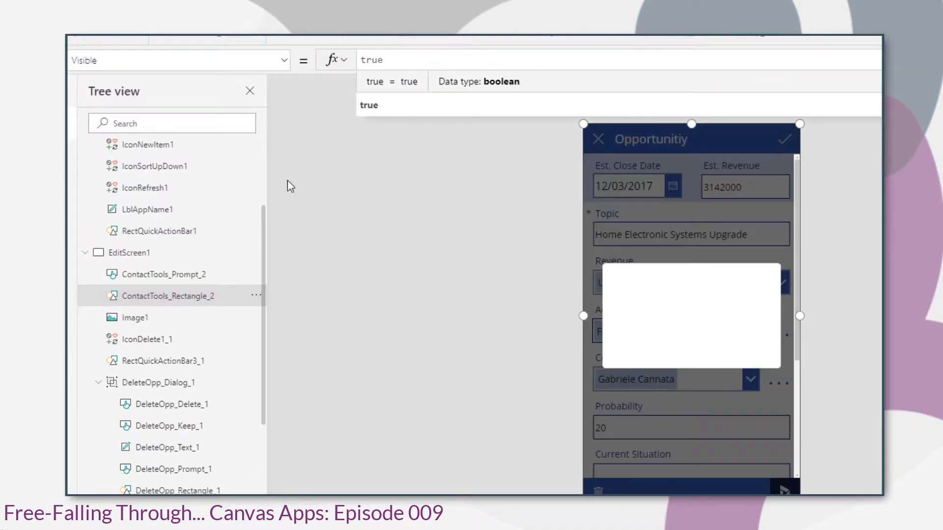
# Step: Set the Color property of ContactTools_Prompt_2 to RGBA(56, 96, 178, 1)
pyautogui.click(126, 275)
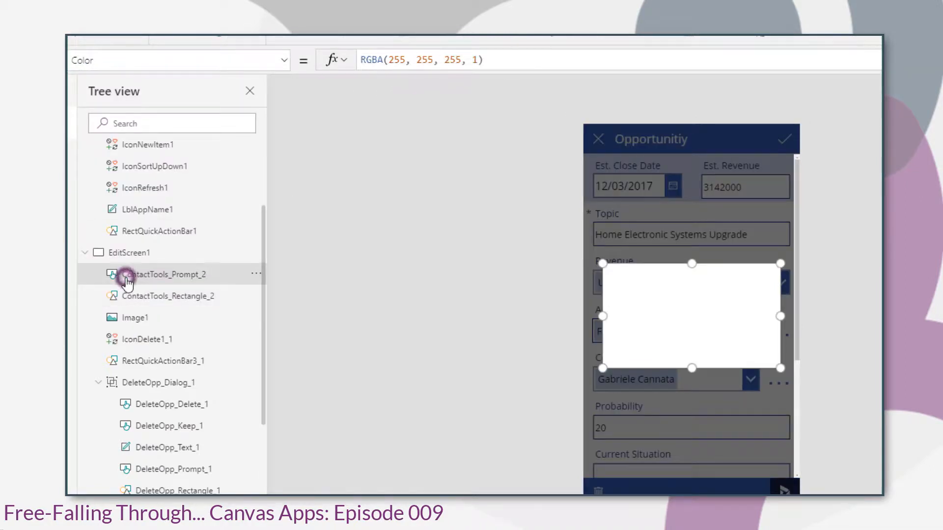
pyautogui.doubleClick(398, 59)
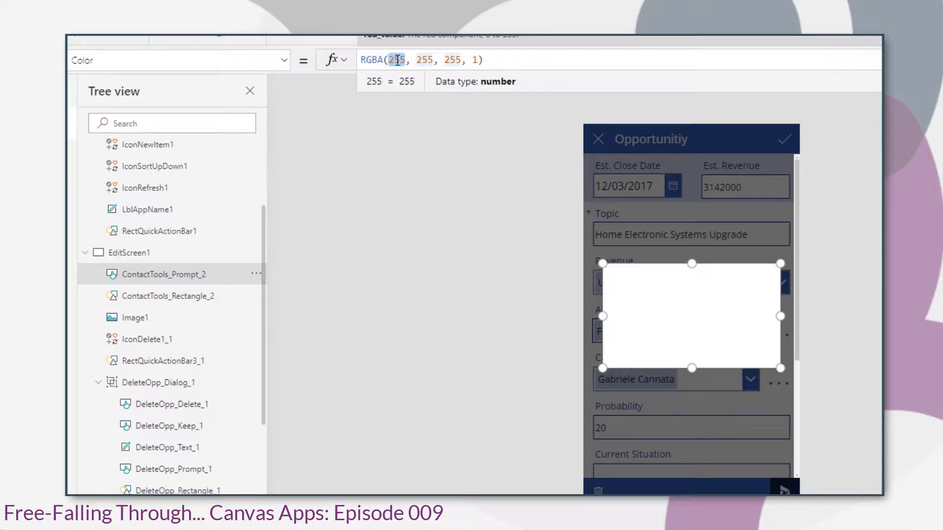
pyautogui.write('56')
pyautogui.doubleClick(418, 60)
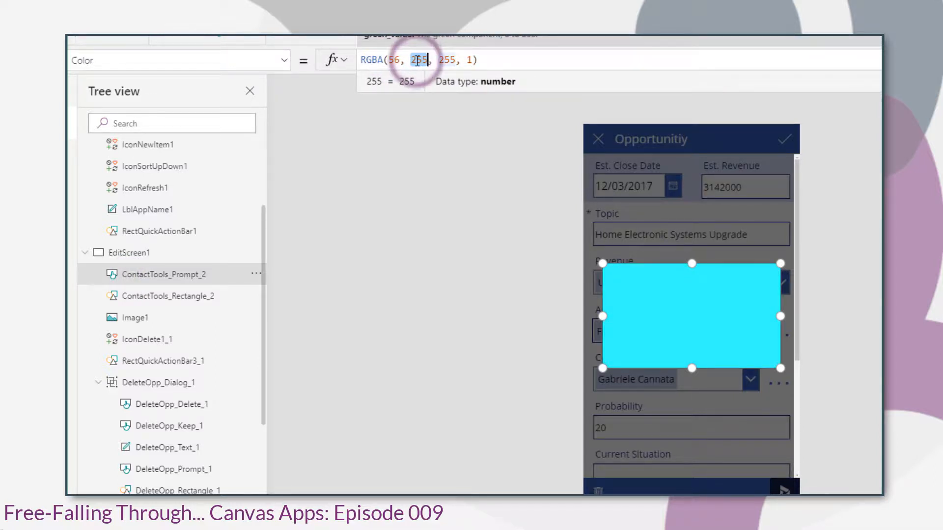
pyautogui.write('96')
pyautogui.doubleClick(445, 59)
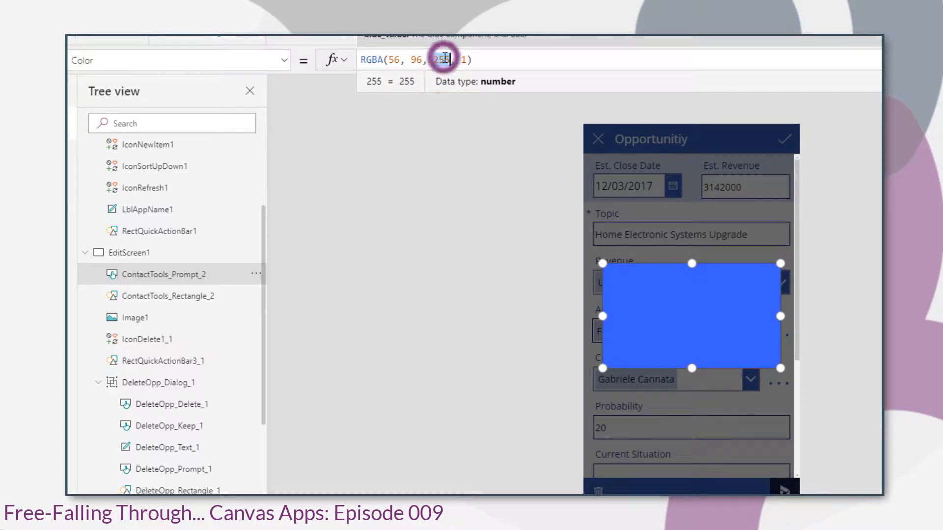
pyautogui.write('178')
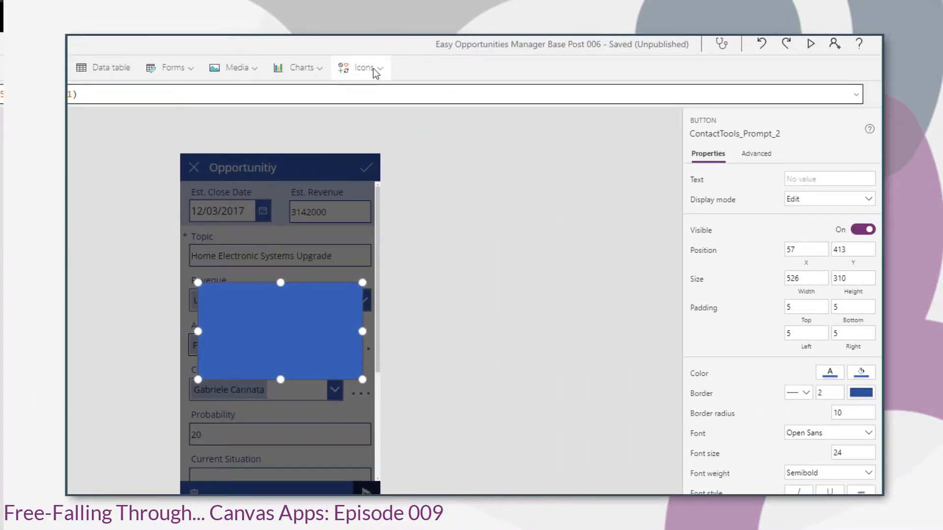
# Step: Insert a Location icon on EditScreen1
pyautogui.click(374, 69)
pyautogui.scroll(-6, 382, 192)
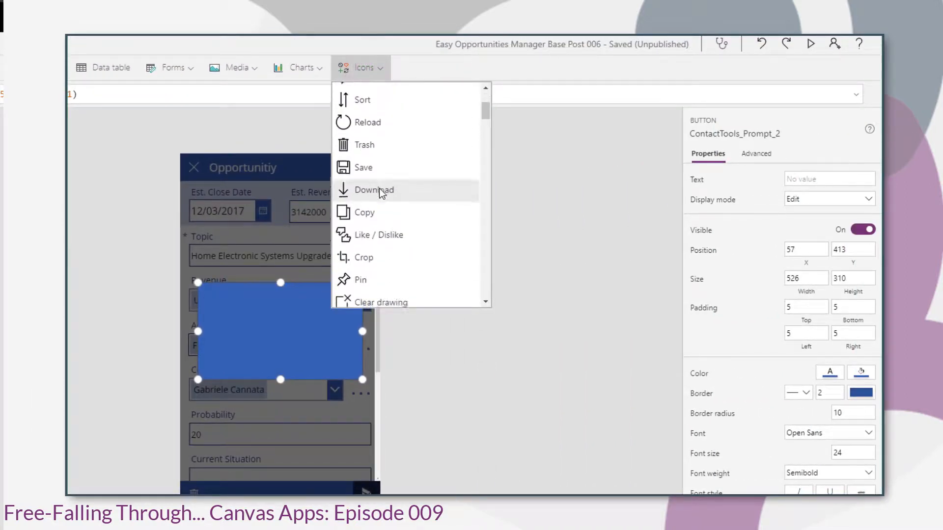
pyautogui.scroll(-8, 380, 191)
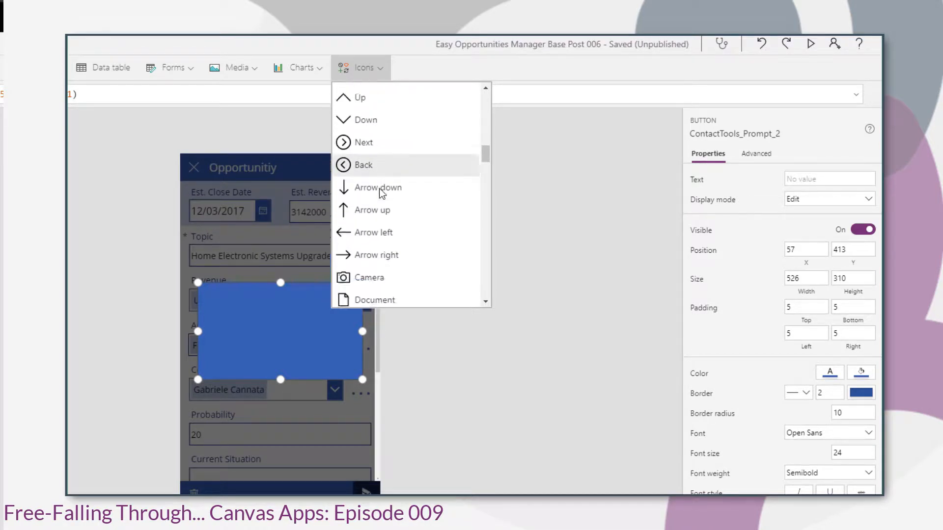
pyautogui.scroll(-8, 379, 188)
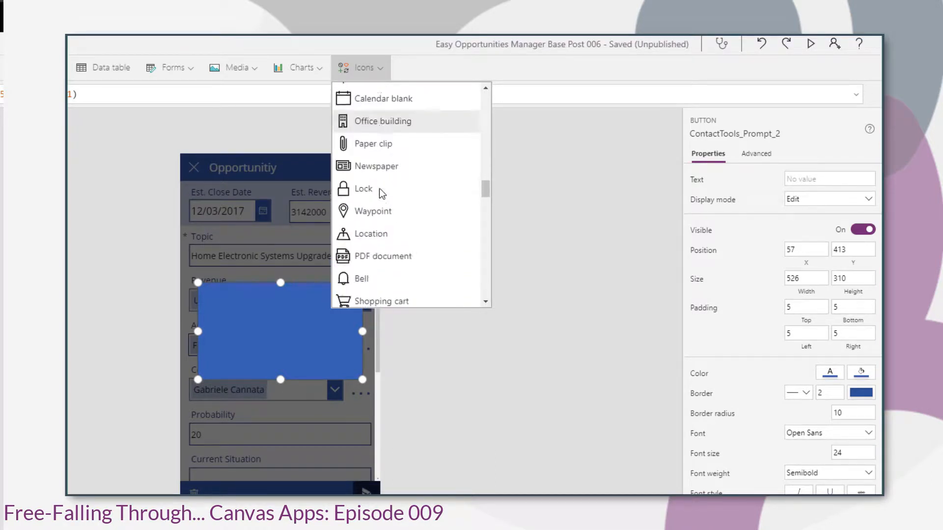
pyautogui.click(377, 174)
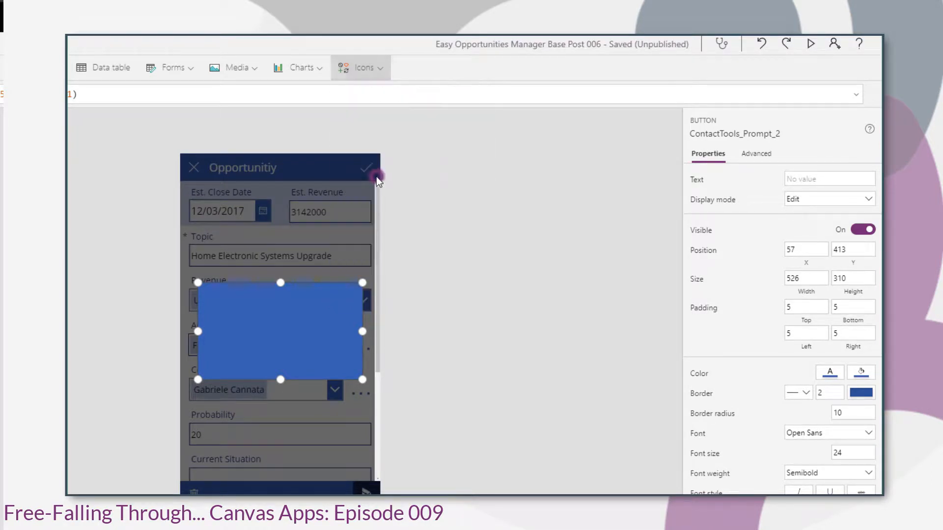
# Step: Insert a Phone icon on EditScreen1
pyautogui.click(377, 69)
pyautogui.scroll(-8, 373, 190)
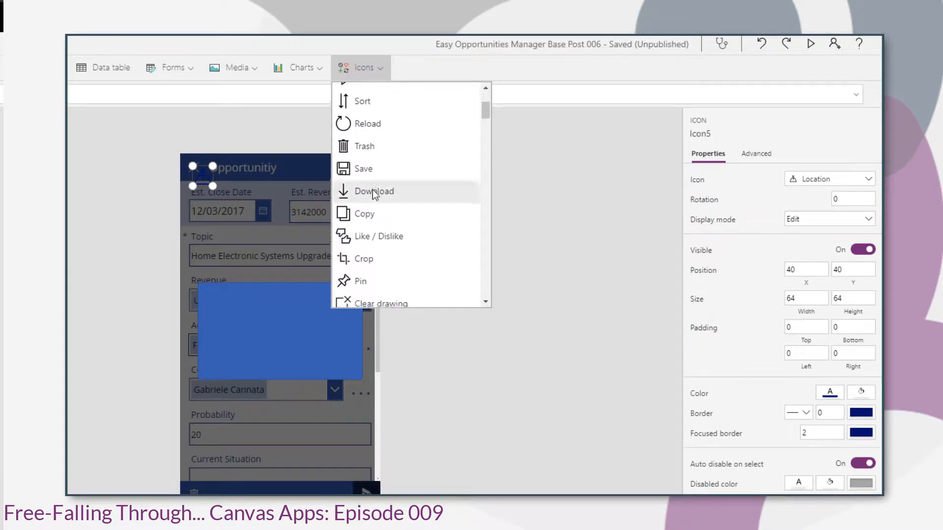
pyautogui.scroll(-10, 373, 192)
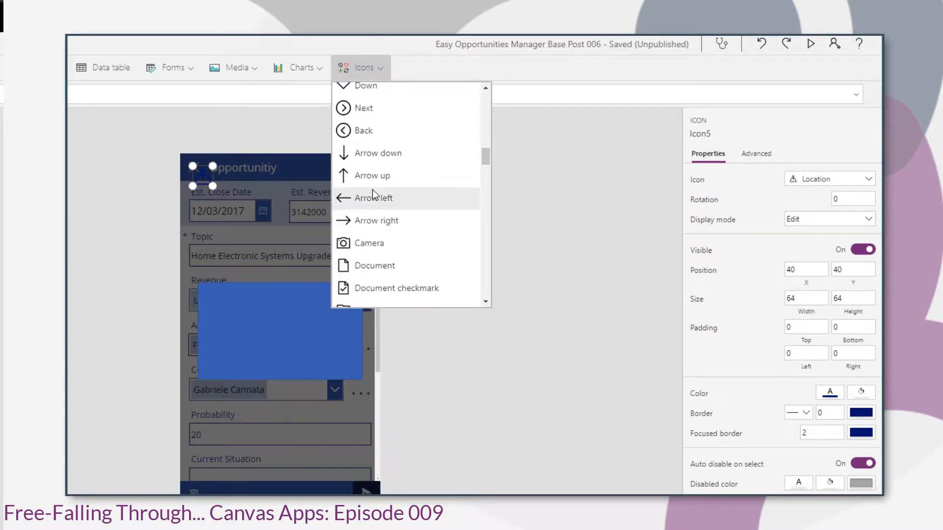
pyautogui.scroll(-10, 372, 190)
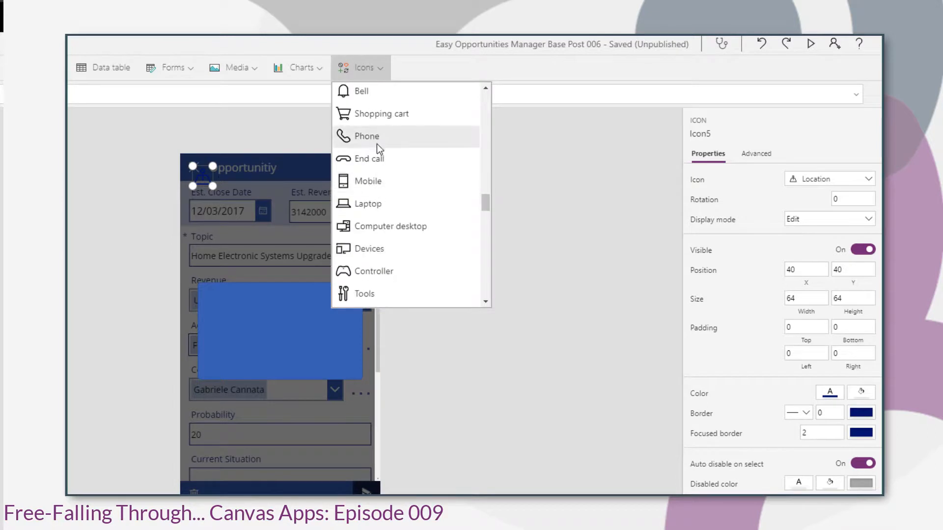
pyautogui.click(376, 142)
# Step: Insert a Mail icon on EditScreen1
pyautogui.click(379, 72)
pyautogui.scroll(-12, 378, 210)
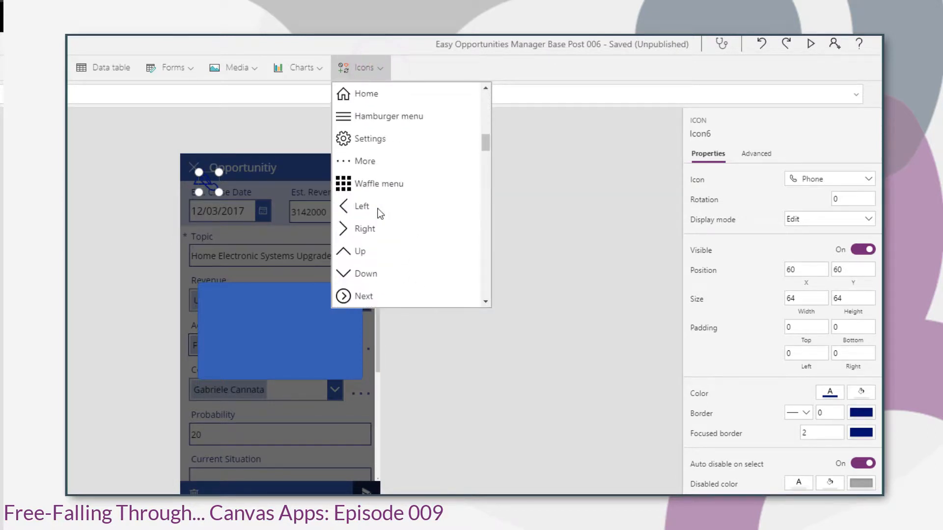
pyautogui.scroll(-12, 380, 213)
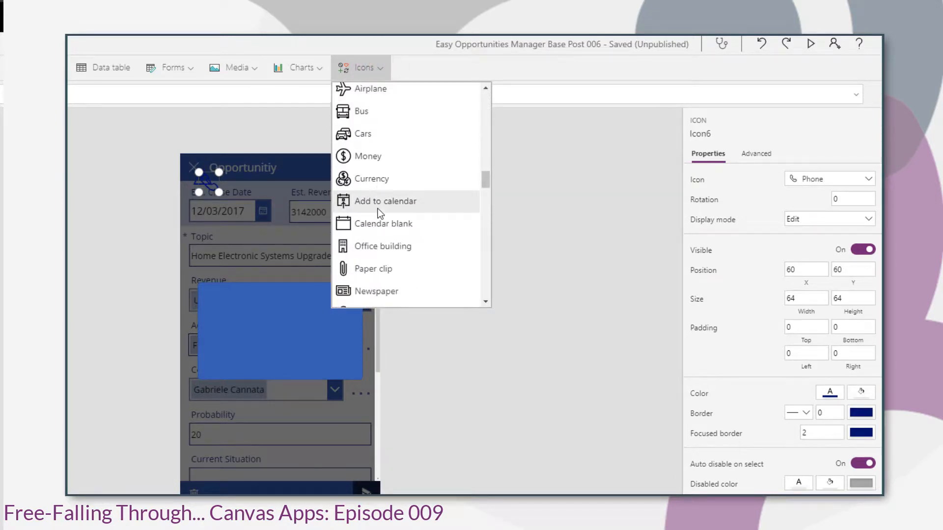
pyautogui.scroll(-10, 379, 212)
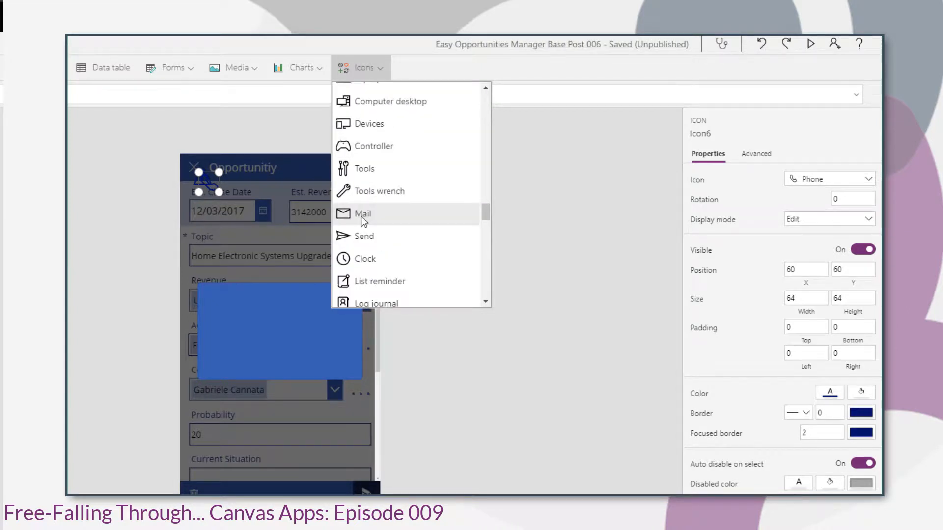
pyautogui.click(361, 216)
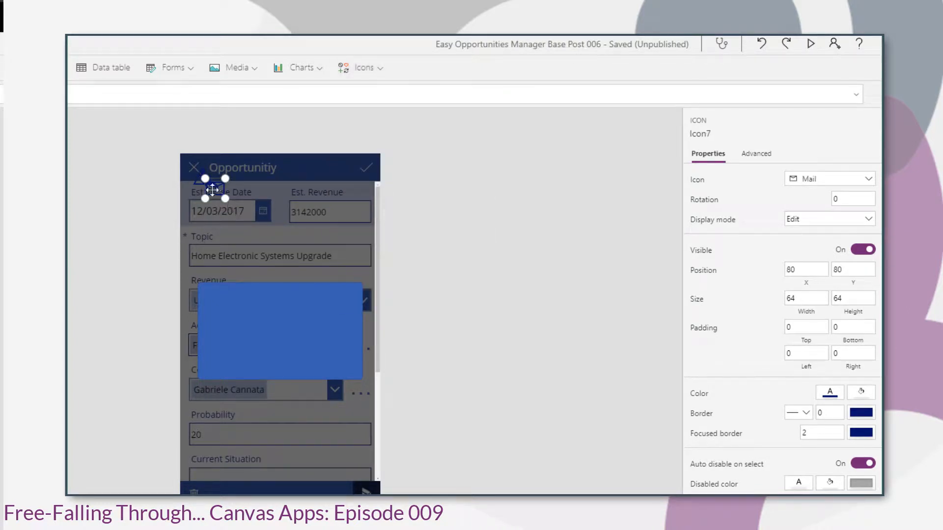
# Step: Resize the Mail icon to 128 by 128 and place it in the centre of the blue contact prompt
pyautogui.moveTo(215, 190); pyautogui.dragTo(274, 334)
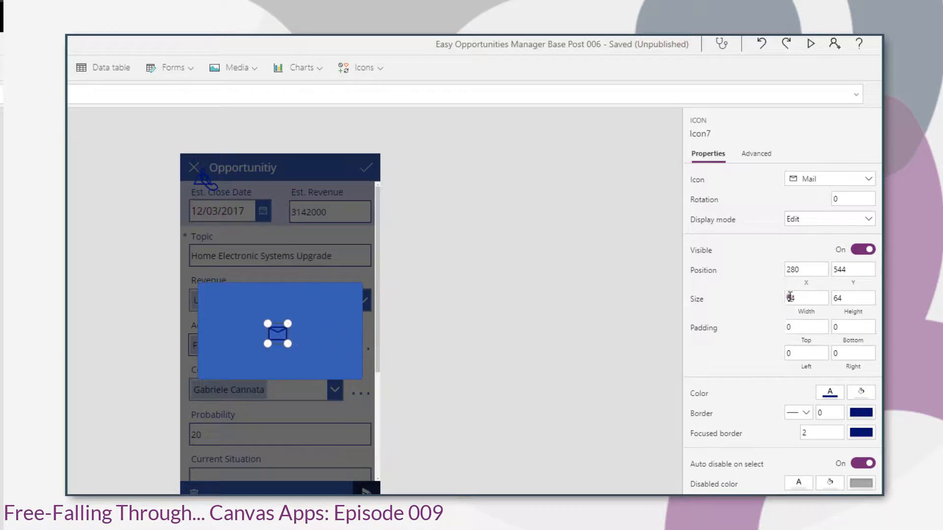
pyautogui.write('128')
pyautogui.press('Tab')
pyautogui.write('1289')
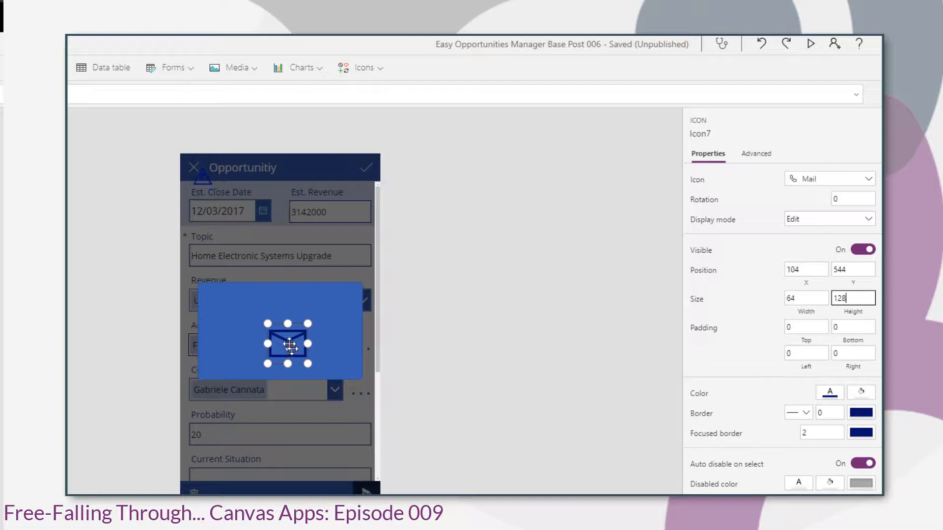
pyautogui.moveTo(290, 345); pyautogui.dragTo(280, 329)
# Step: Move the Phone icon onto the blue prompt, size it 128 by 128, and align it left of the Mail icon
pyautogui.moveTo(211, 186); pyautogui.dragTo(238, 340)
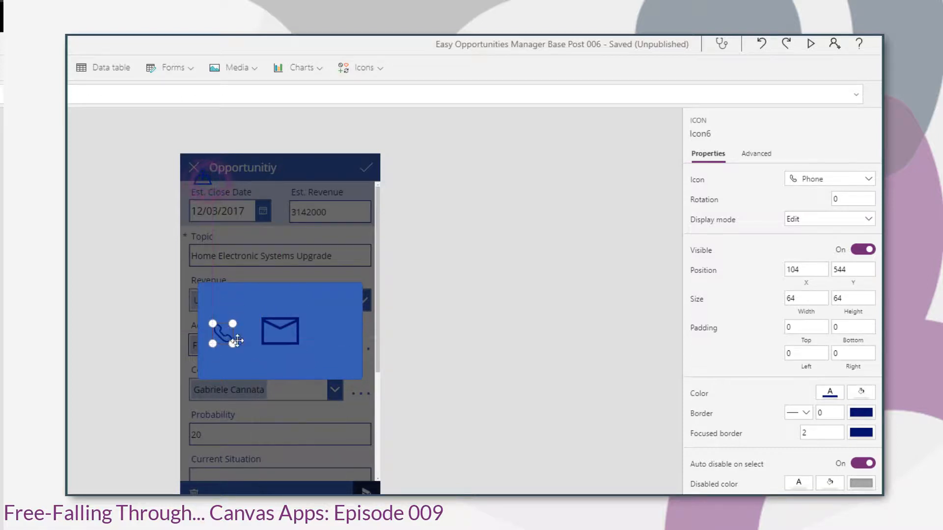
pyautogui.write('128')
pyautogui.press('Tab')
pyautogui.write('12')
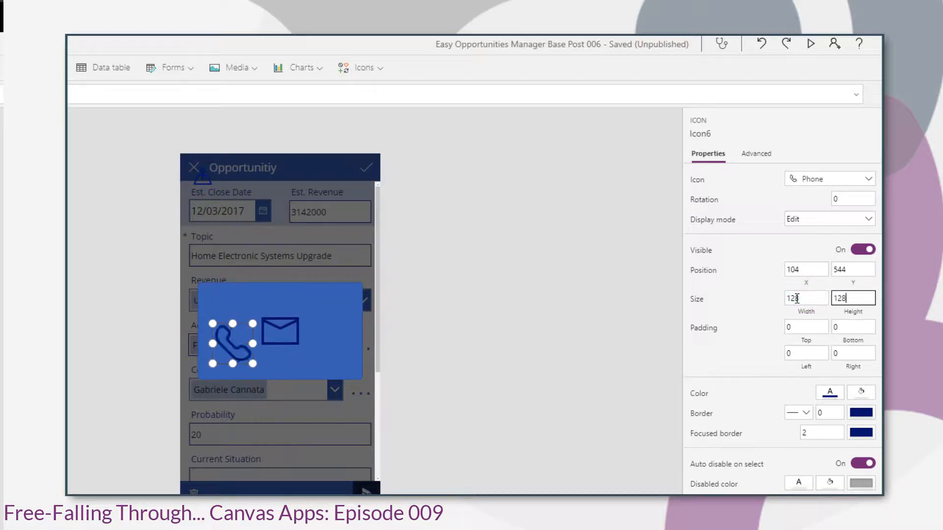
pyautogui.write('8')
pyautogui.moveTo(232, 348); pyautogui.dragTo(227, 336)
# Step: Place the Location icon right of the Mail icon at about X 424, Y 504, and size it 128 by 128
pyautogui.click(203, 175)
pyautogui.moveTo(202, 175); pyautogui.dragTo(333, 333)
pyautogui.click(798, 298)
pyautogui.write('128')
pyautogui.press('Tab')
pyautogui.write('128')
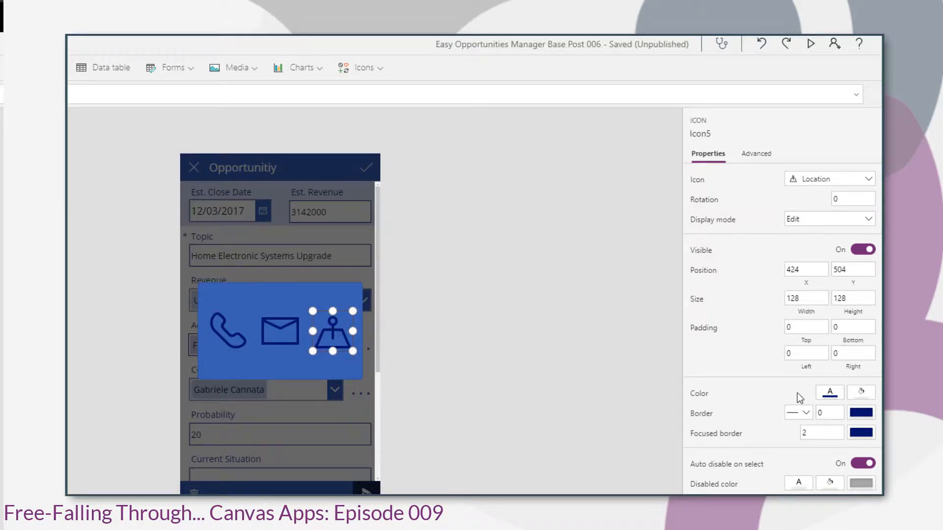
# Step: Set the colour of the Location, Mail and Phone icons to white
pyautogui.click(830, 392)
pyautogui.click(638, 323)
pyautogui.click(285, 334)
pyautogui.click(830, 391)
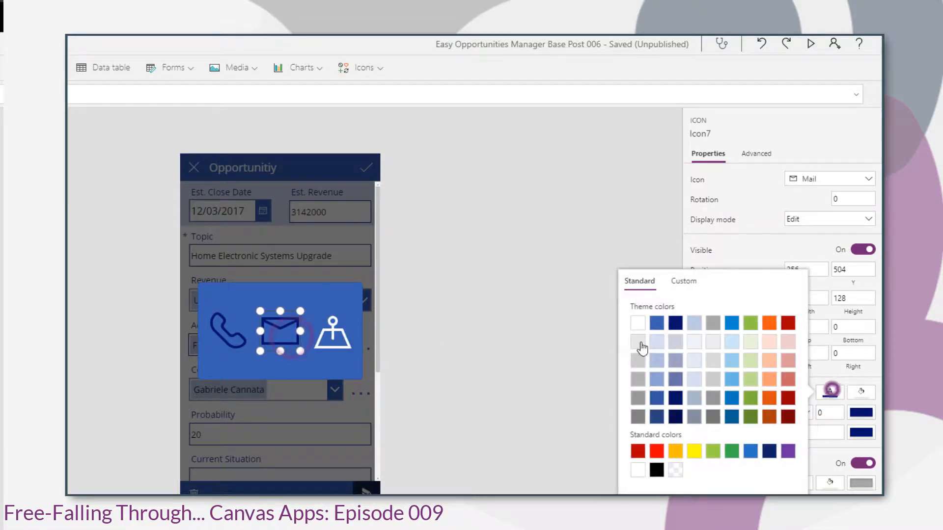
pyautogui.click(638, 323)
pyautogui.click(227, 329)
pyautogui.click(830, 391)
pyautogui.click(637, 322)
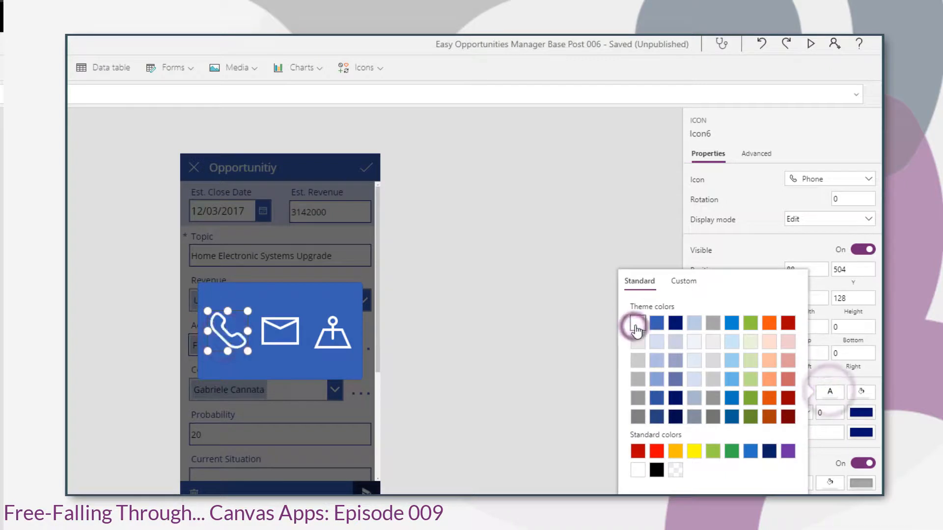
pyautogui.click(535, 329)
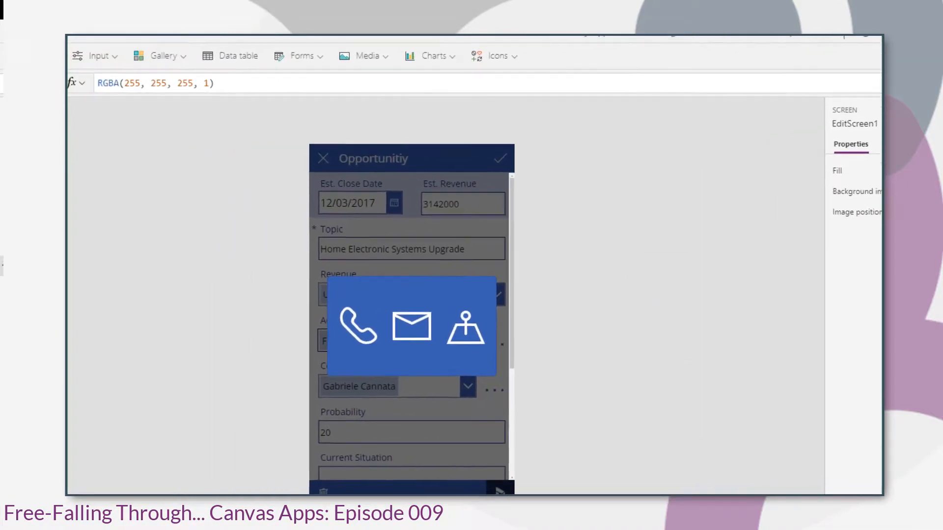
# Step: Set the OnSelect formula of the Contact card's more icon, Icon4_1, to UpdateContext({contactTools:true});
pyautogui.moveTo(253, 309); pyautogui.dragTo(264, 486)
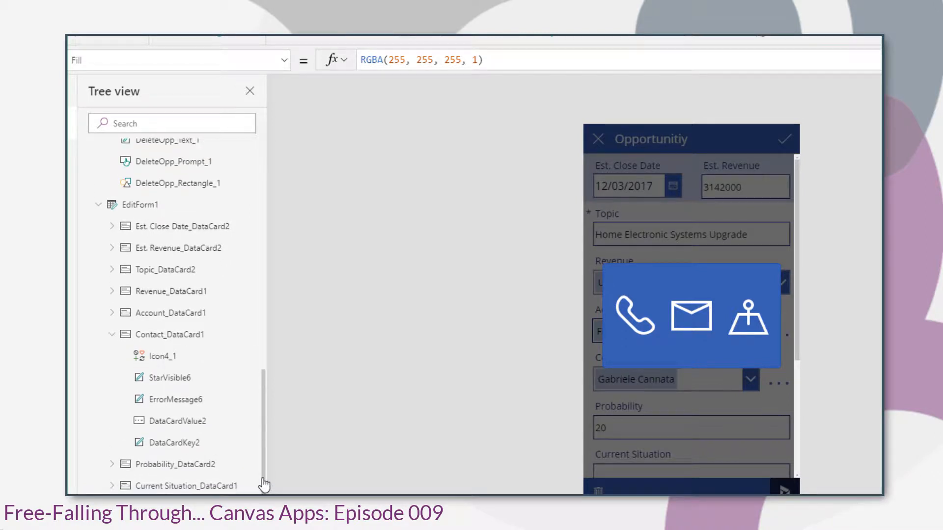
pyautogui.click(176, 357)
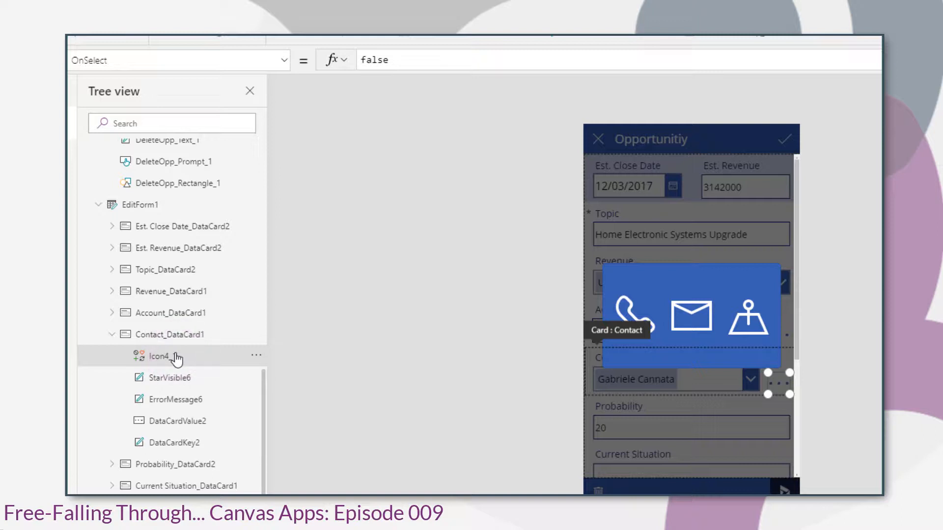
pyautogui.doubleClick(386, 60)
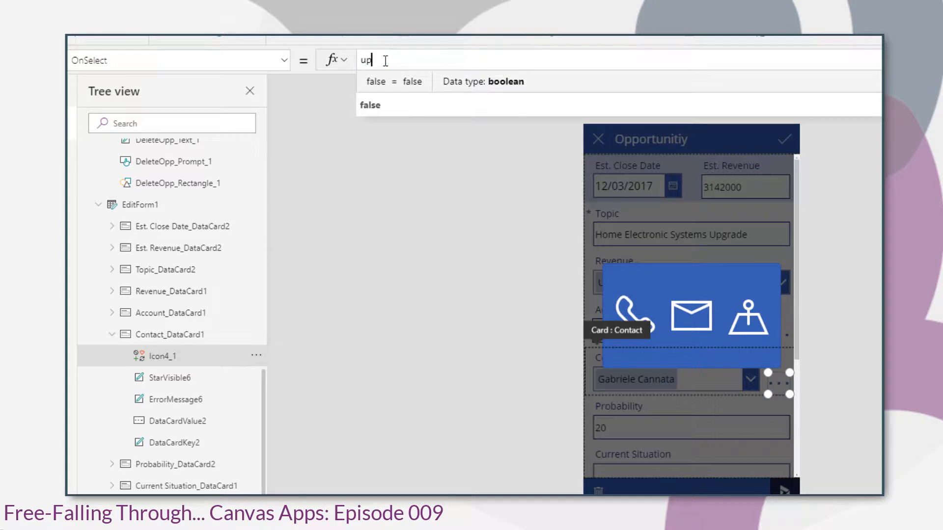
pyautogui.write('updateContext({')
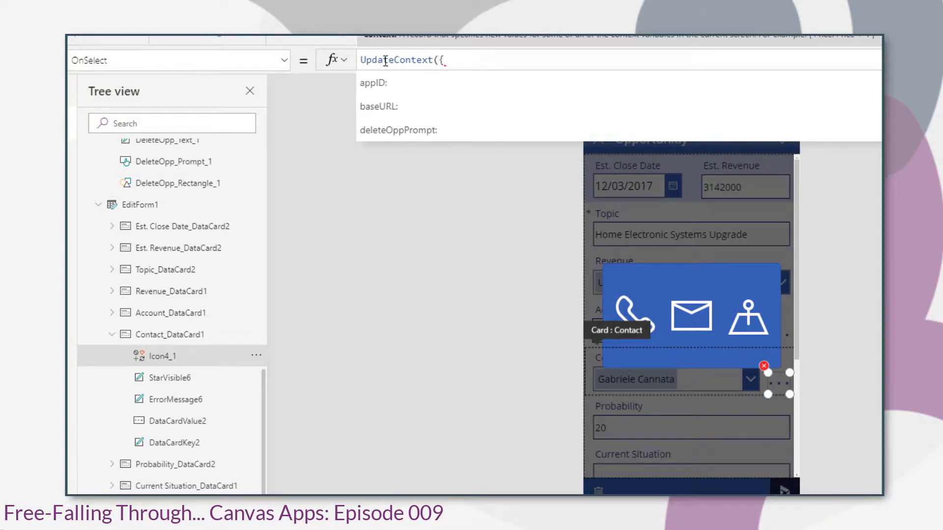
pyautogui.write('contactTool')
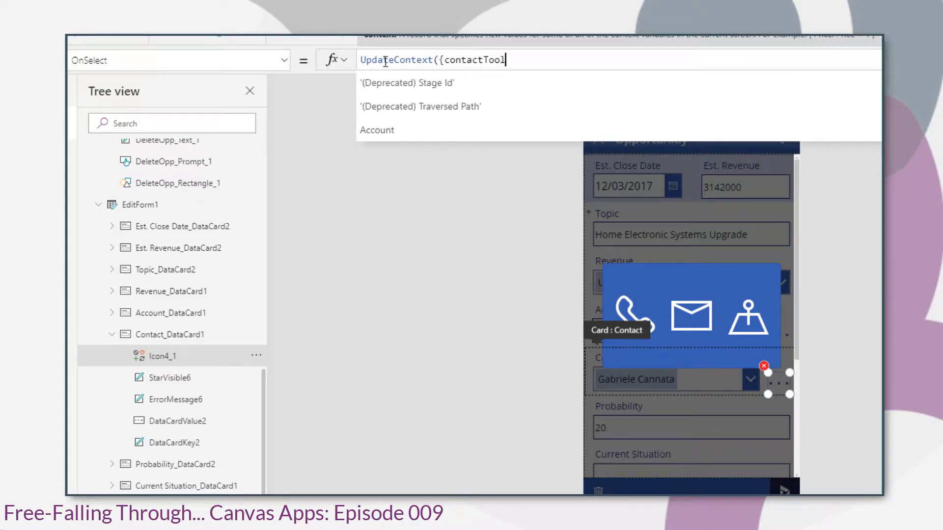
pyautogui.write('s:true')
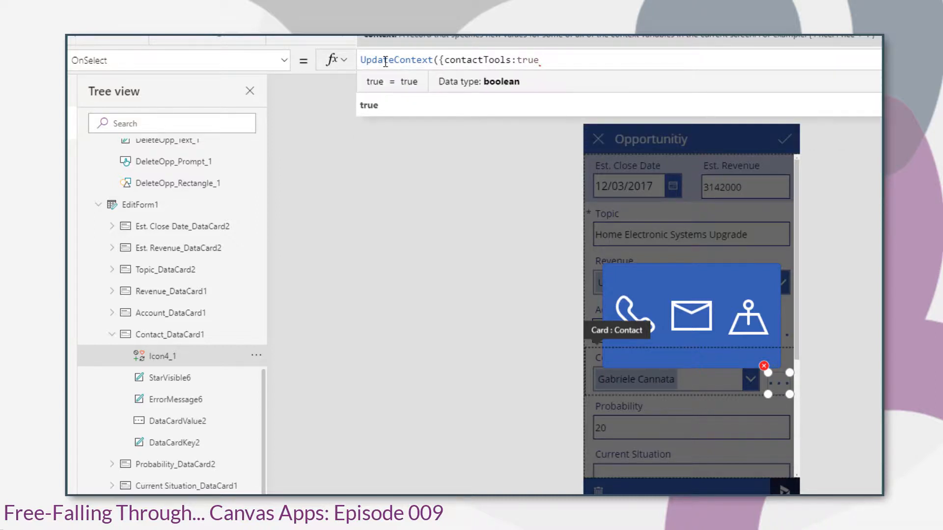
pyautogui.write('});')
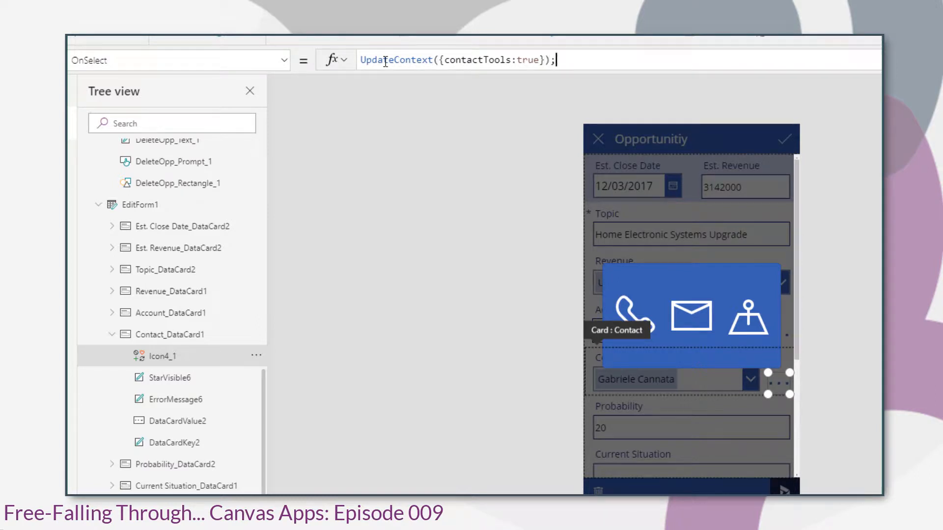
pyautogui.click(385, 61)
# Step: Set the Visible property of Icon5, Icon6, Icon7, ContactTools_Prompt_2 and ContactTools_Rectangle_2 together to contactTools
pyautogui.scroll(6, 266, 370)
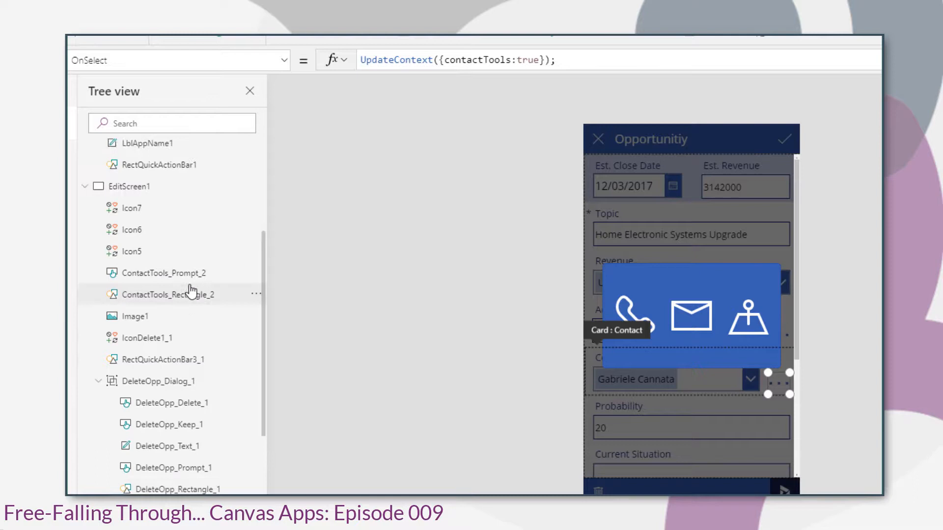
pyautogui.click(164, 210)
pyautogui.keyDown('ctrl'); pyautogui.click(162, 230); pyautogui.keyUp('ctrl')
pyautogui.keyDown('ctrl'); pyautogui.click(161, 251); pyautogui.keyUp('ctrl')
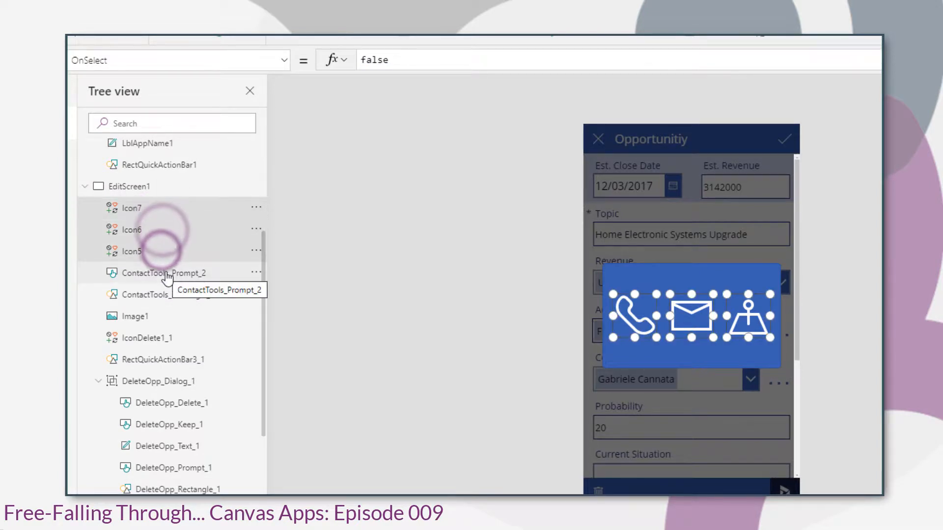
pyautogui.keyDown('ctrl'); pyautogui.click(167, 274); pyautogui.keyUp('ctrl')
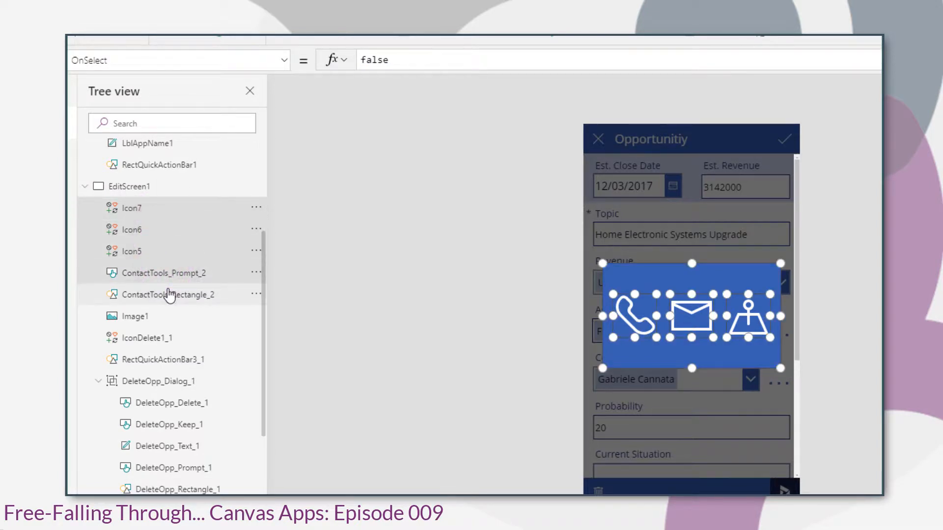
pyautogui.keyDown('ctrl'); pyautogui.click(170, 296); pyautogui.keyUp('ctrl')
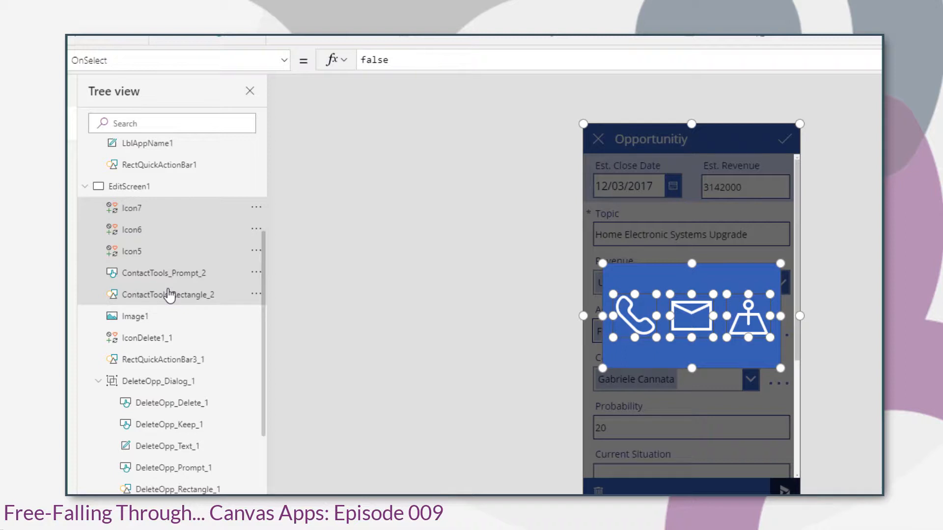
pyautogui.click(89, 60)
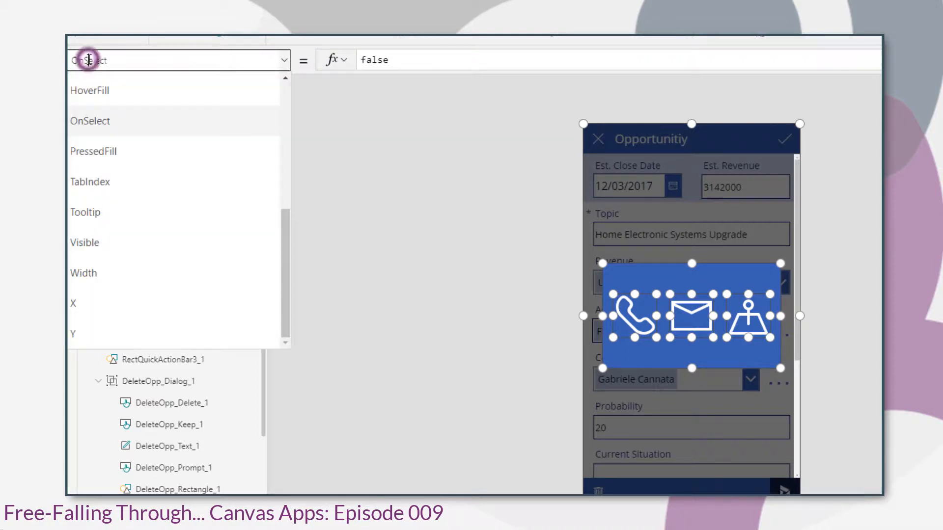
pyautogui.write('Vis')
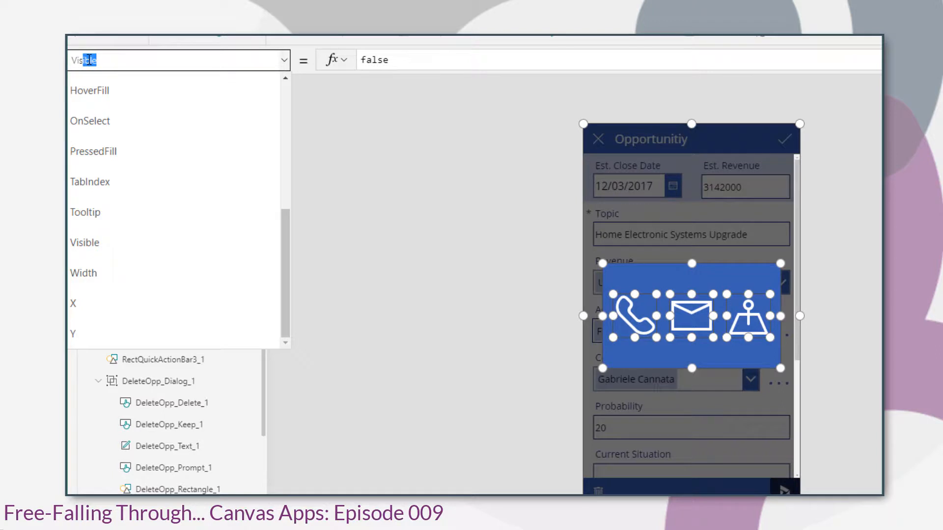
pyautogui.write('ible')
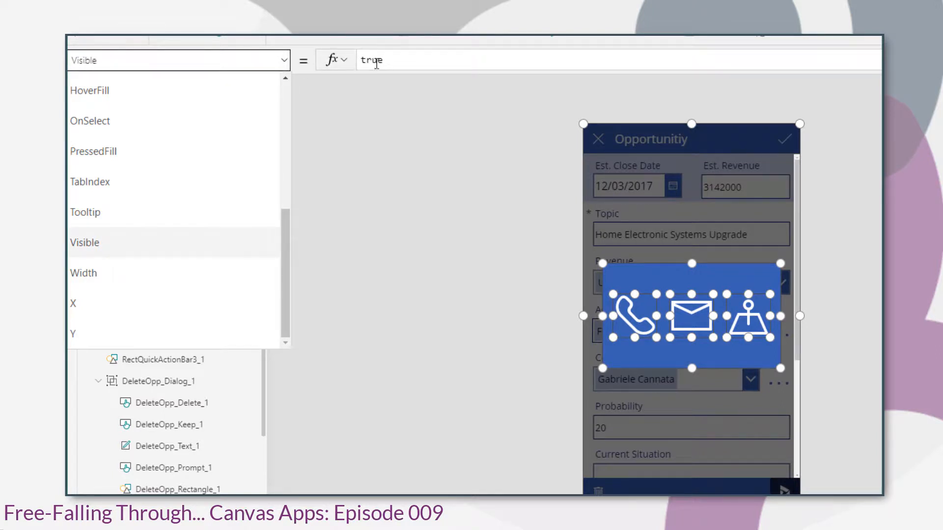
pyautogui.doubleClick(377, 62)
pyautogui.write('con')
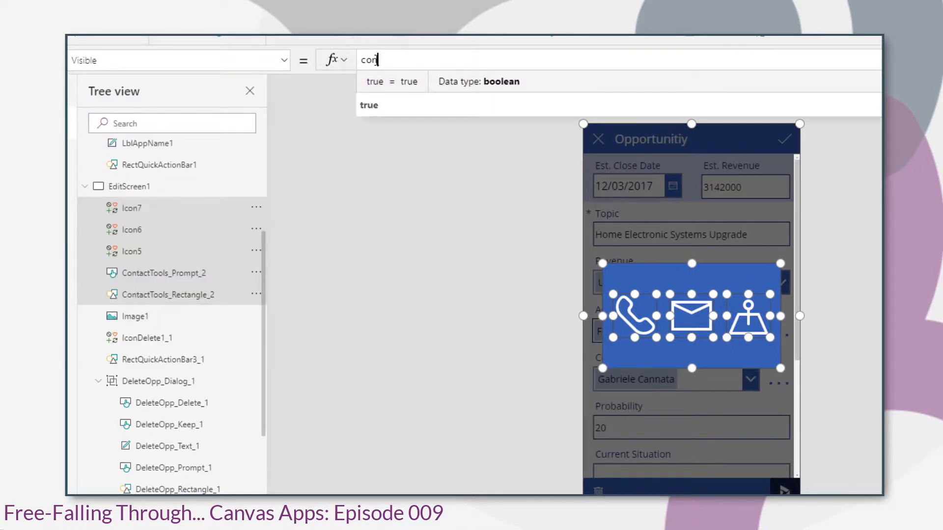
pyautogui.write('t')
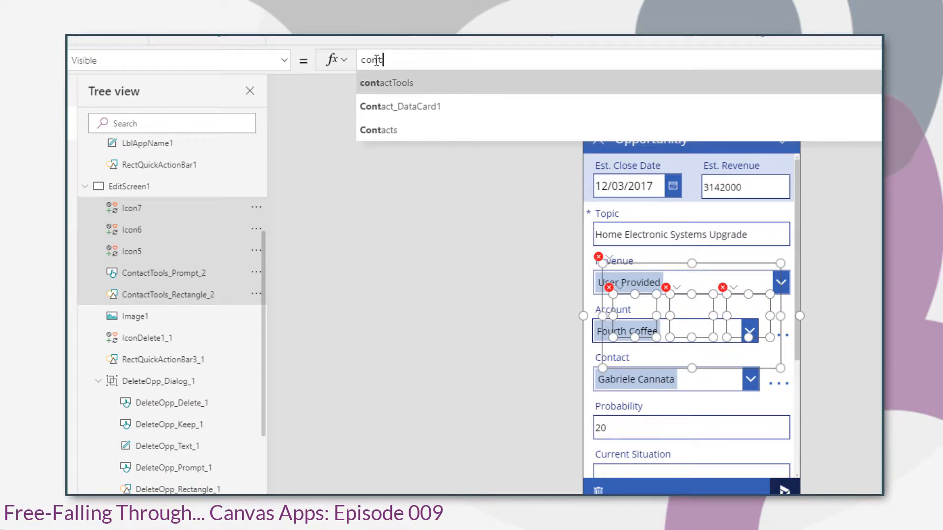
pyautogui.press('Tab')
# Step: Add UpdateContext({contactTools:false}); as a new last line in the OnVisible formula of EditScreen1
pyautogui.click(256, 186)
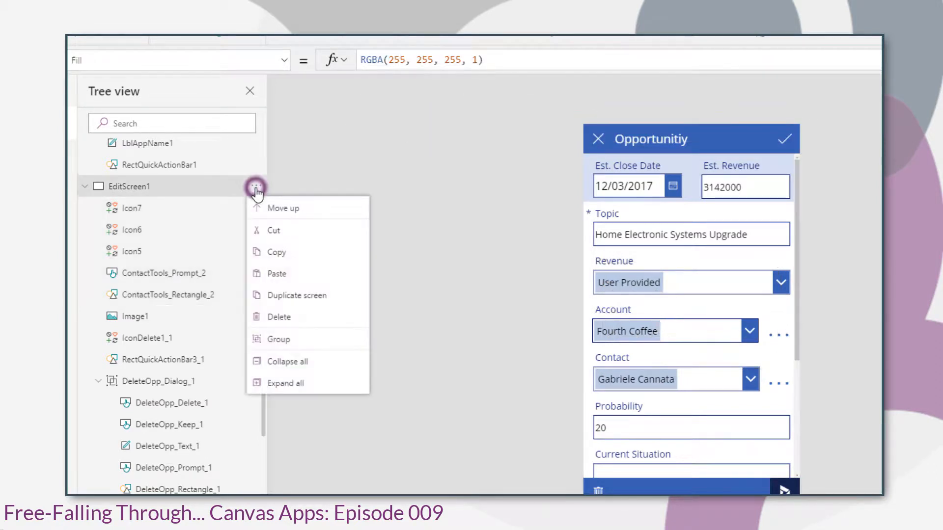
pyautogui.click(197, 67)
pyautogui.write('OnVisible')
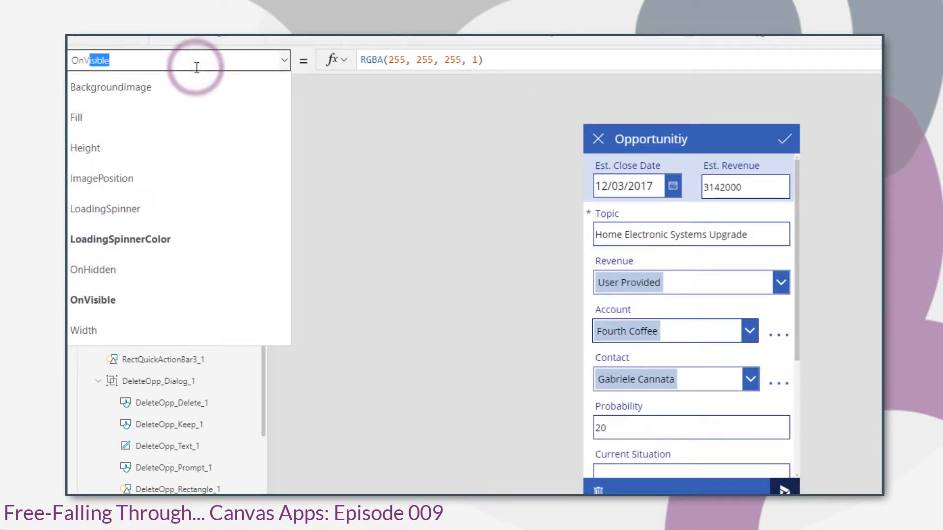
pyautogui.press('Return')
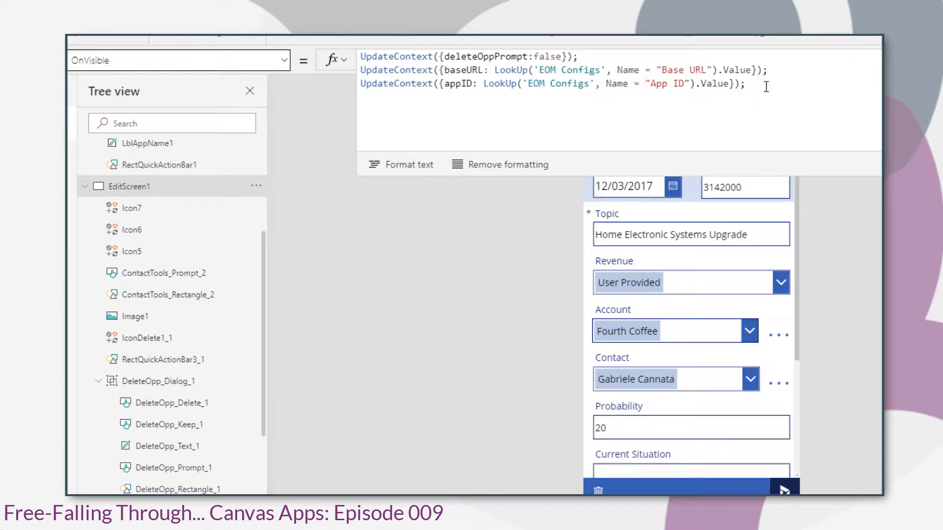
pyautogui.click(766, 86)
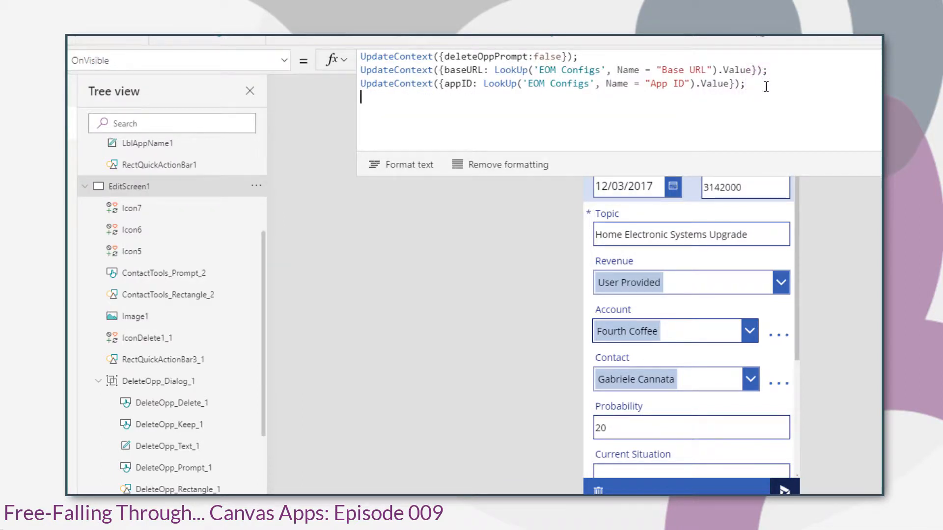
pyautogui.write('up')
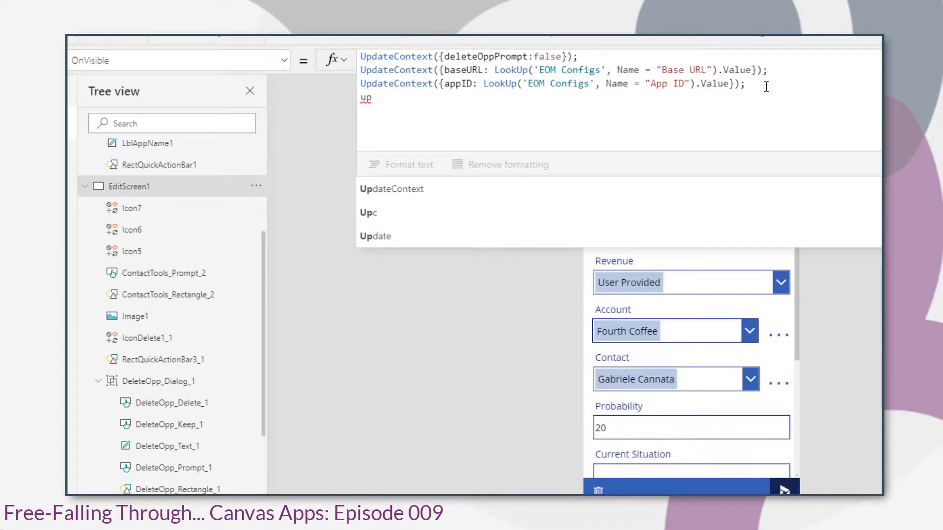
pyautogui.press('Tab')
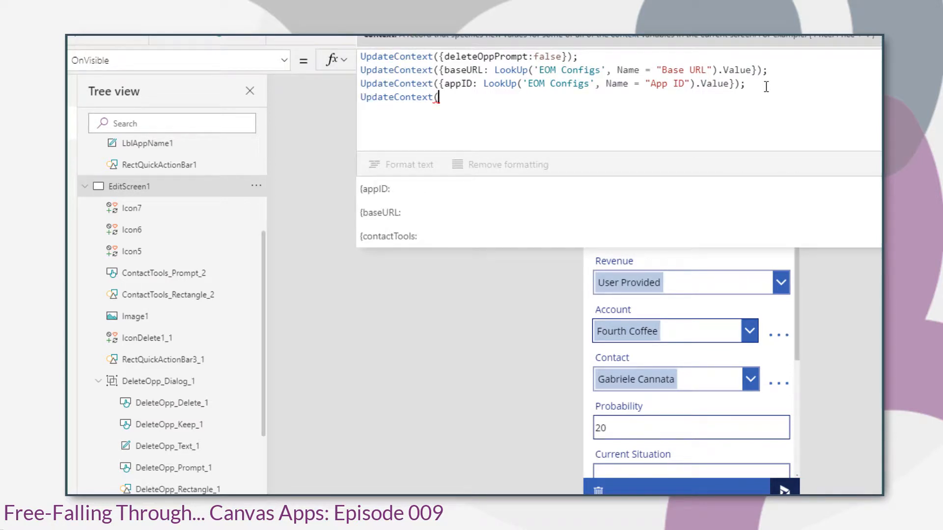
pyautogui.press('Down')
pyautogui.press('Down')
pyautogui.press('Tab')
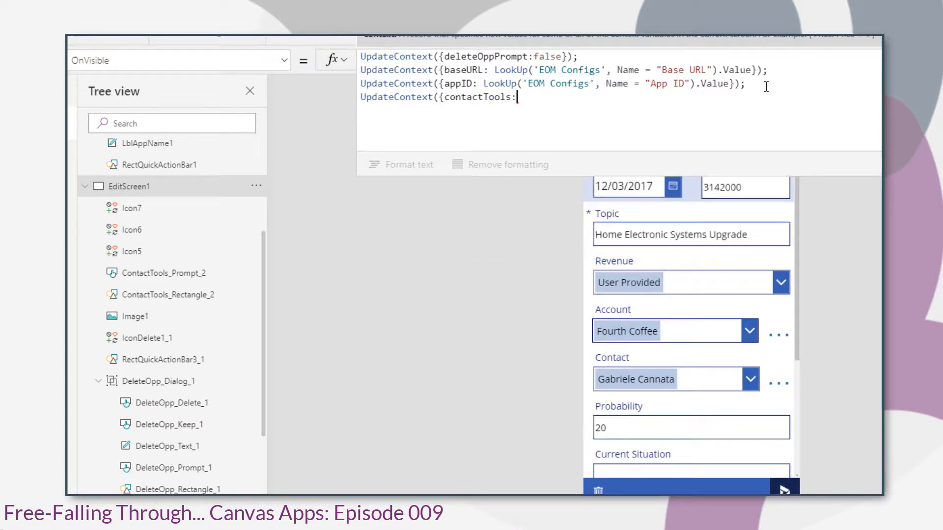
pyautogui.write('false})')
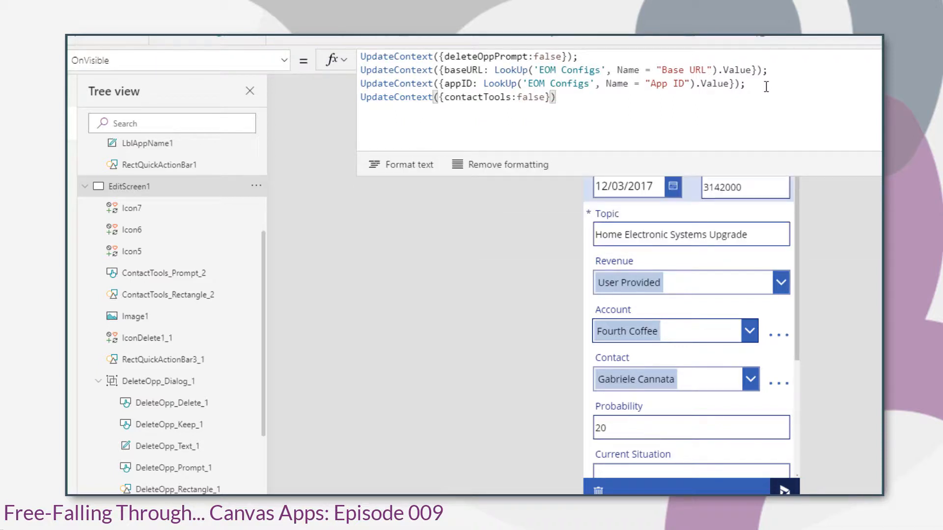
pyautogui.write(';')
pyautogui.click(413, 258)
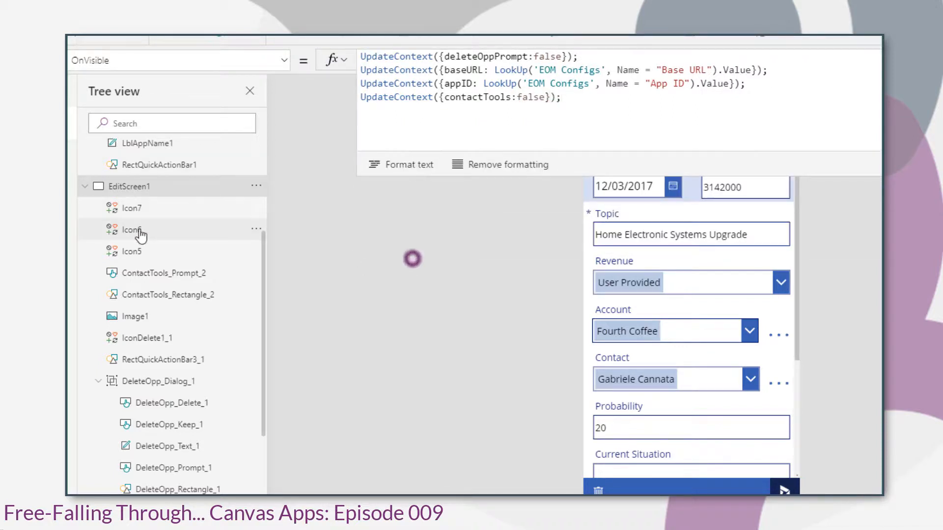
# Step: Preview the app from BrowseScreen1, open the Home Electronic Systems Upgrade opportunity, test the Contact field's more icon, and close the preview
pyautogui.scroll(4, 205, 233)
pyautogui.click(135, 169)
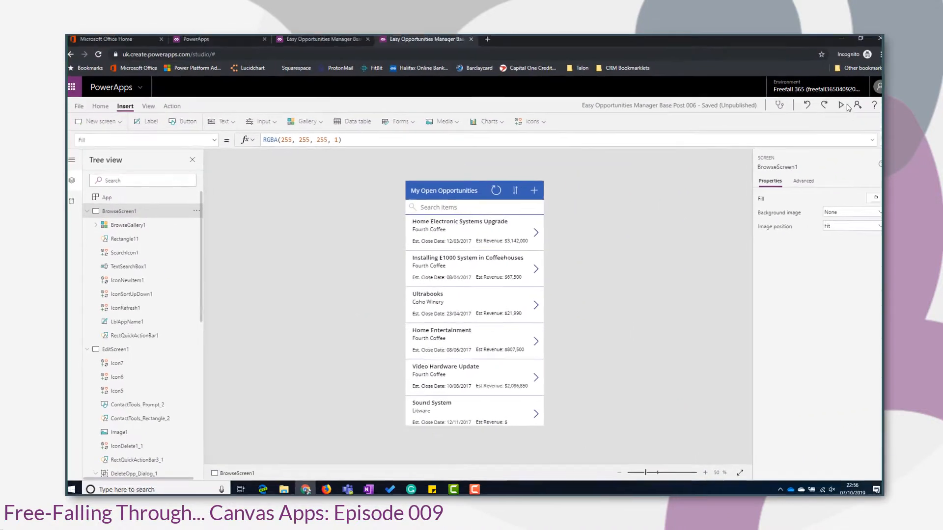
pyautogui.click(848, 106)
pyautogui.click(569, 166)
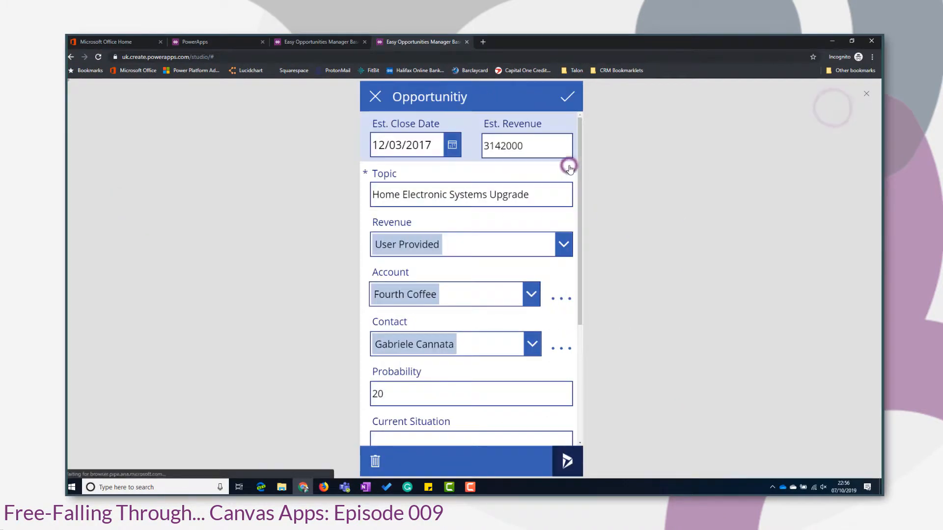
pyautogui.click(567, 349)
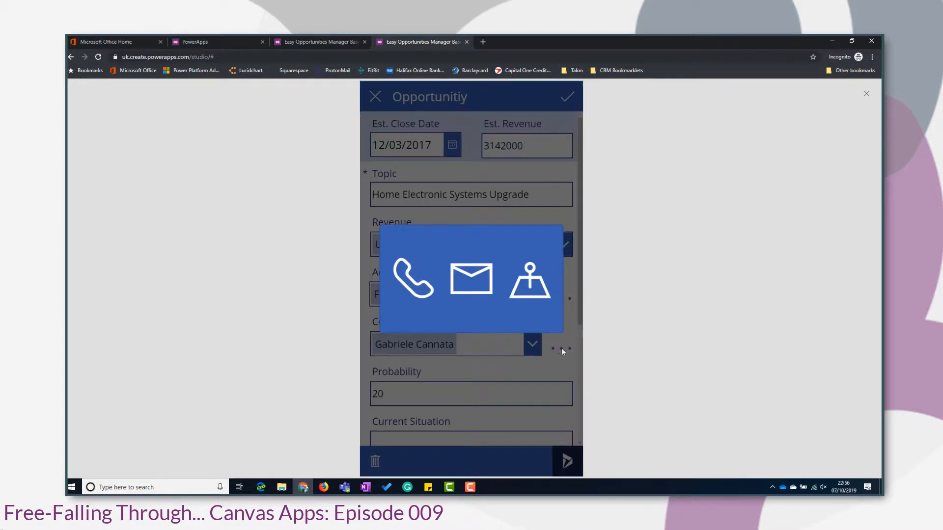
pyautogui.click(865, 96)
# Step: Set the OnSelect formula of ContactTools_Rectangle_2 to UpdateContext({contactTools:false});
pyautogui.scroll(-2, 220, 389)
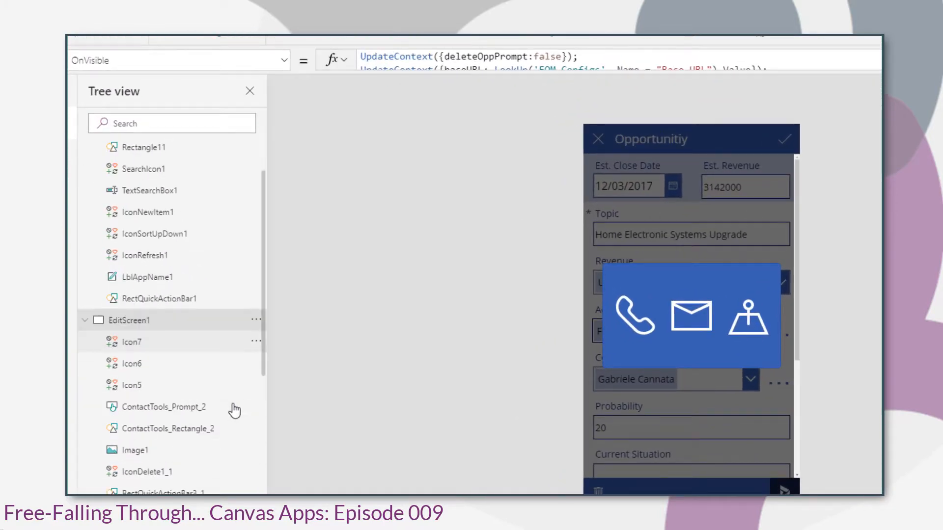
pyautogui.click(230, 429)
pyautogui.click(84, 60)
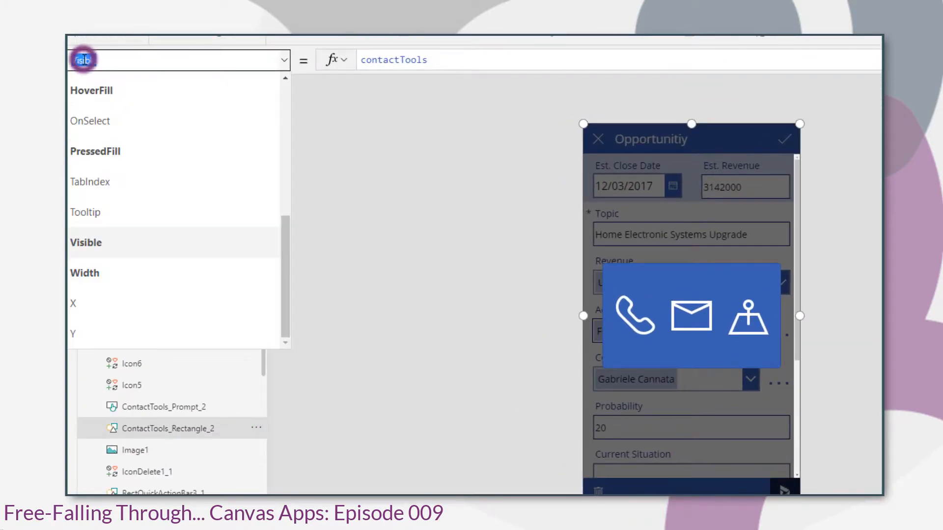
pyautogui.write('OnSelec')
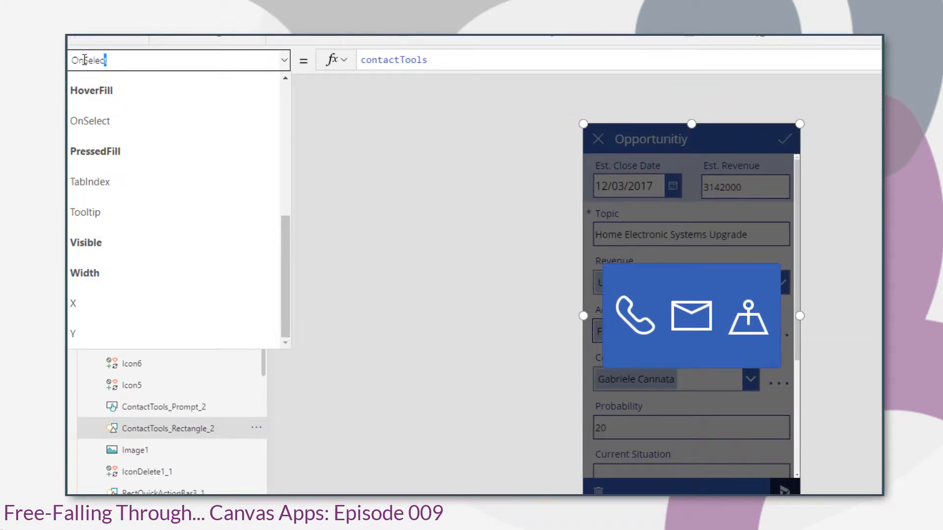
pyautogui.write('t')
pyautogui.click(122, 122)
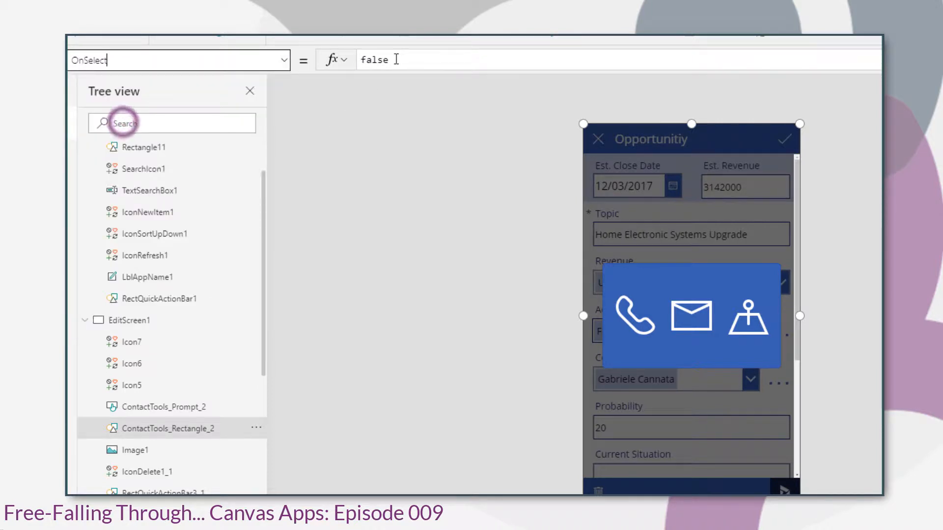
pyautogui.doubleClick(390, 59)
pyautogui.write('cont')
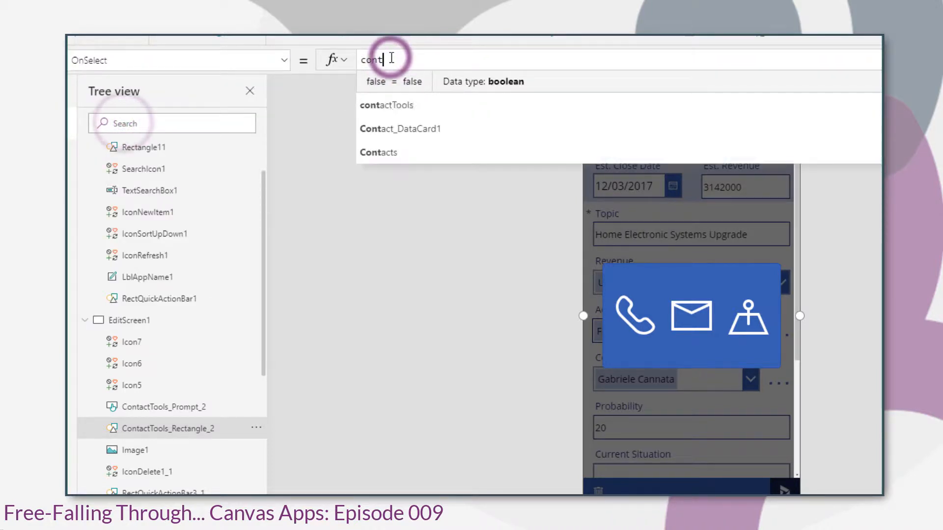
pyautogui.press('BackSpace')
pyautogui.press('BackSpace')
pyautogui.press('BackSpace')
pyautogui.press('BackSpace')
pyautogui.write('upda')
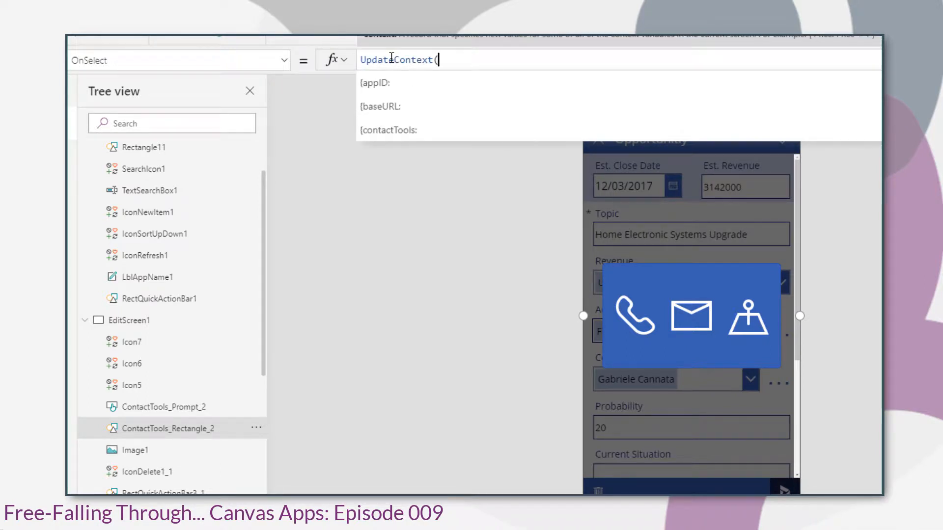
pyautogui.press('Down')
pyautogui.press('Down')
pyautogui.press('Down')
pyautogui.press('Tab')
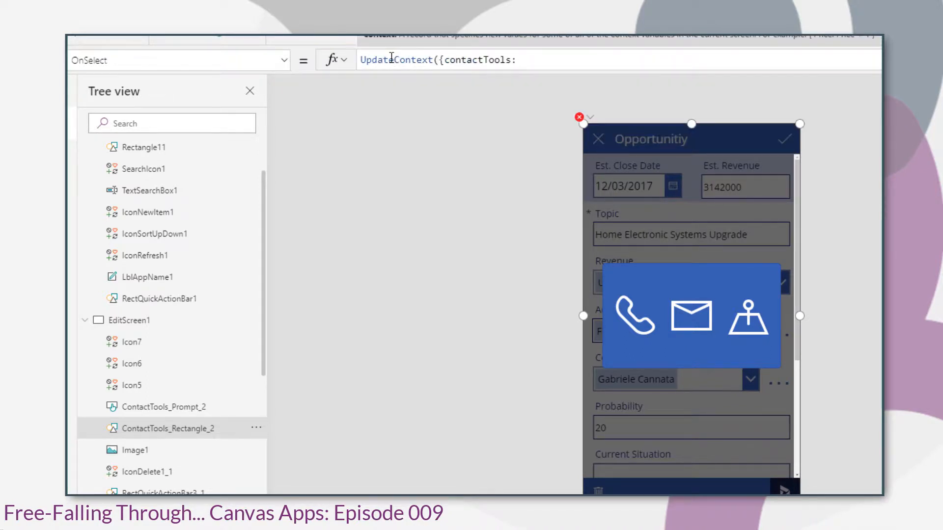
pyautogui.write('fa')
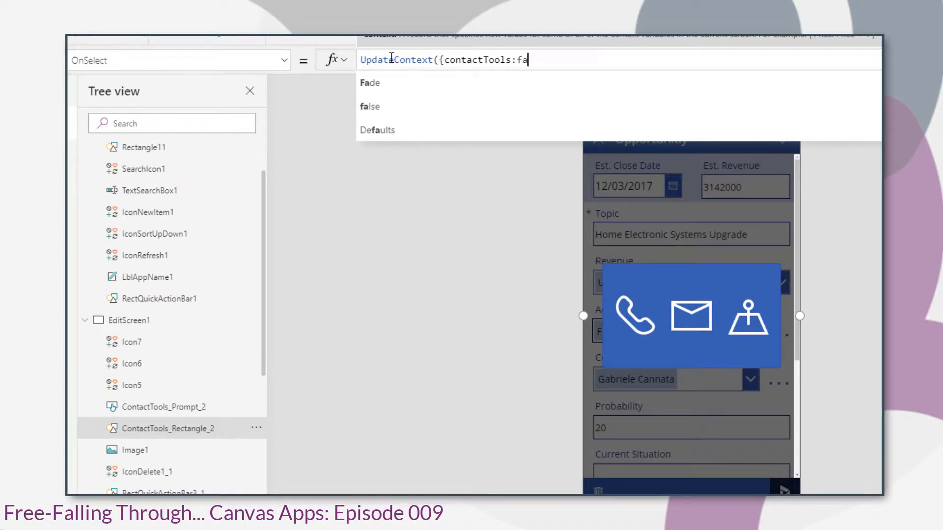
pyautogui.write('lse})')
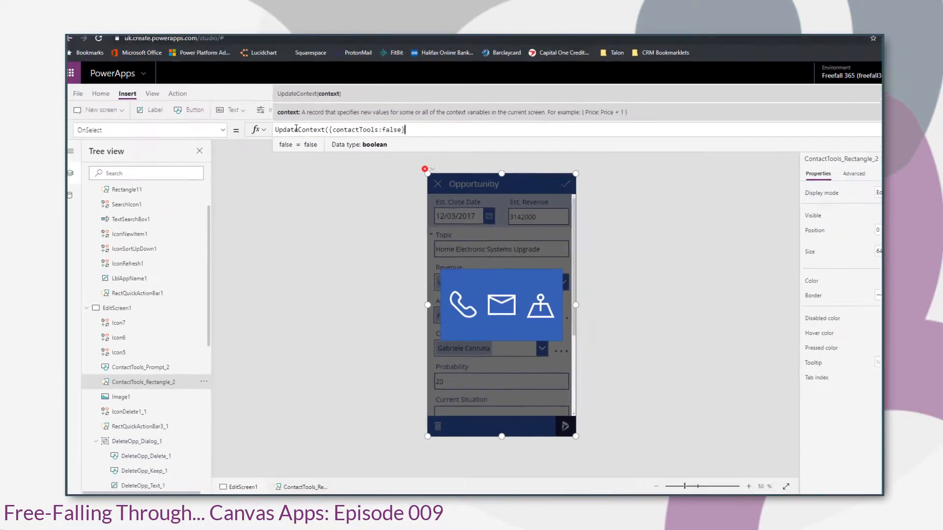
pyautogui.write(';')
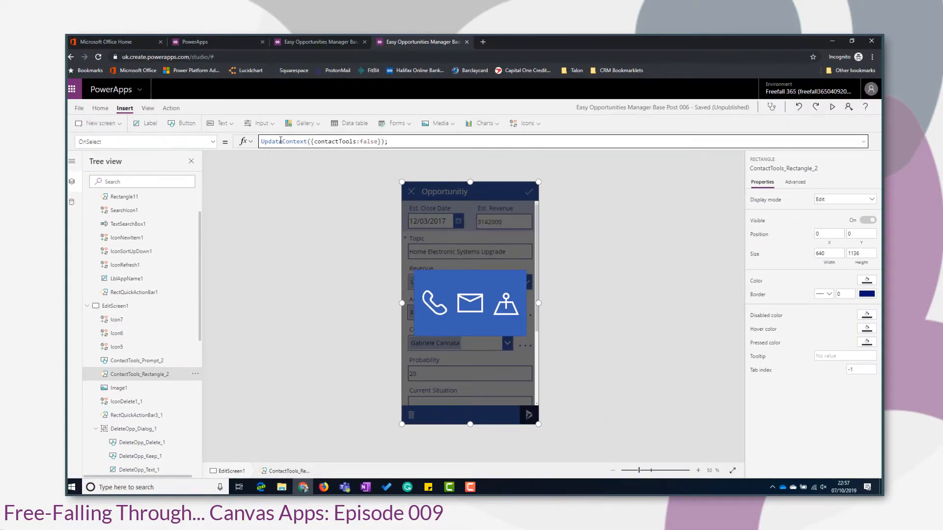
# Step: Preview the app from BrowseScreen1 again, open the Home Electronic Systems Upgrade opportunity, test opening and dismissing the contact tools pop-up, and close the preview
pyautogui.click(832, 110)
pyautogui.click(870, 89)
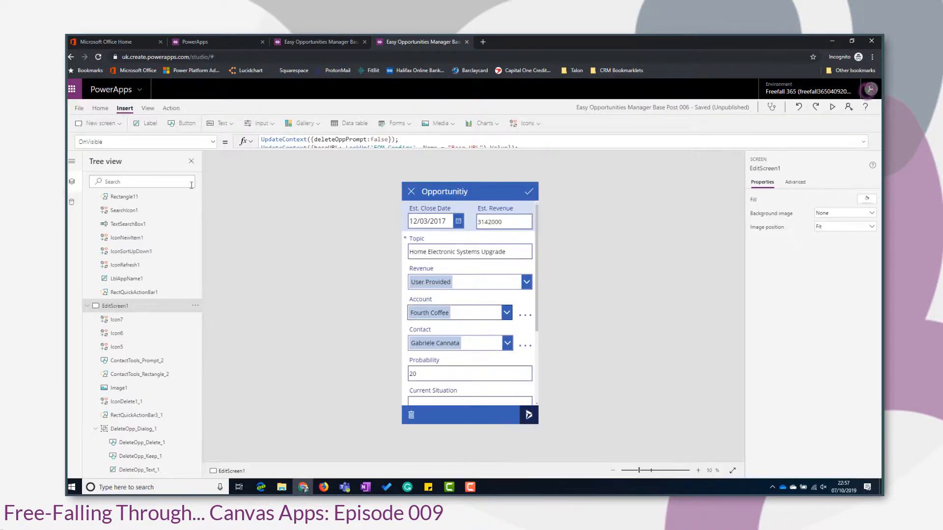
pyautogui.scroll(5, 185, 231)
pyautogui.click(131, 207)
pyautogui.click(832, 107)
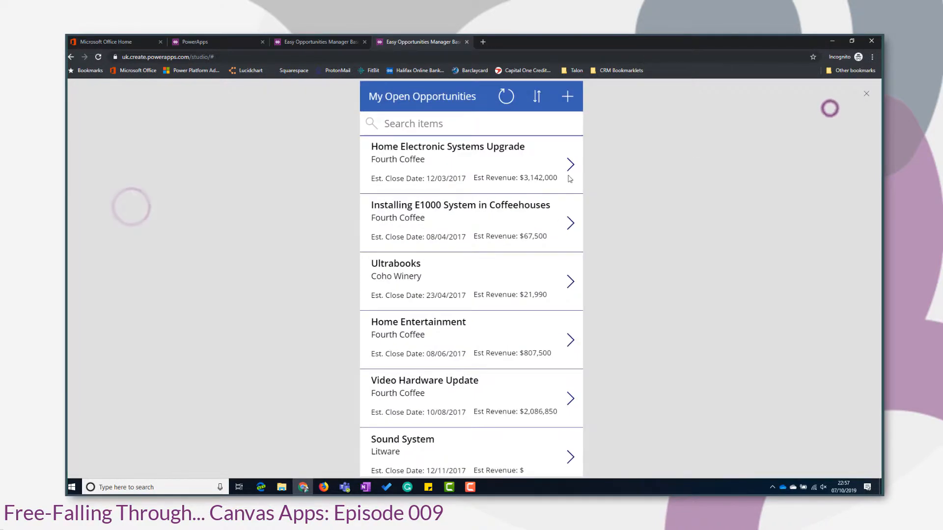
pyautogui.click(570, 167)
pyautogui.click(561, 347)
pyautogui.click(561, 346)
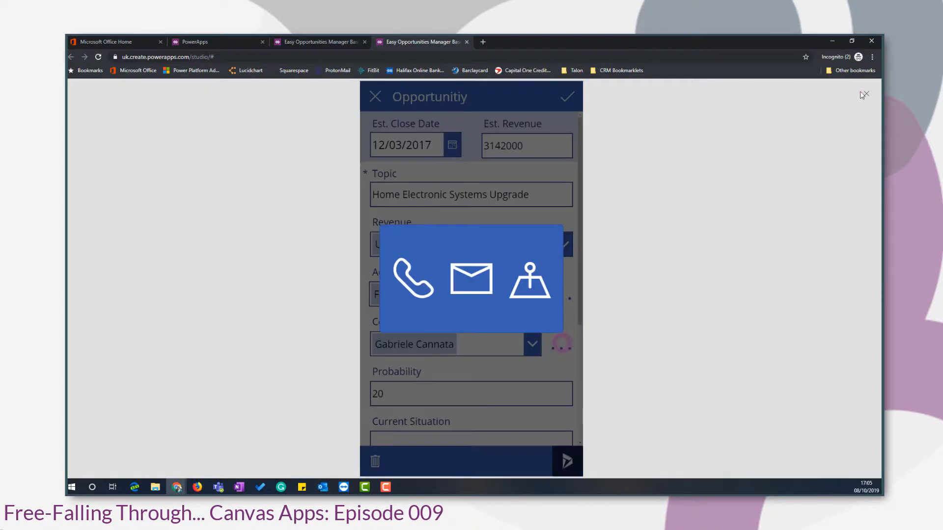
pyautogui.click(865, 95)
# Step: Copy the DeleteOpp_Prompt_1 button and paste the copy directly onto EditScreen1
pyautogui.scroll(-2, 164, 383)
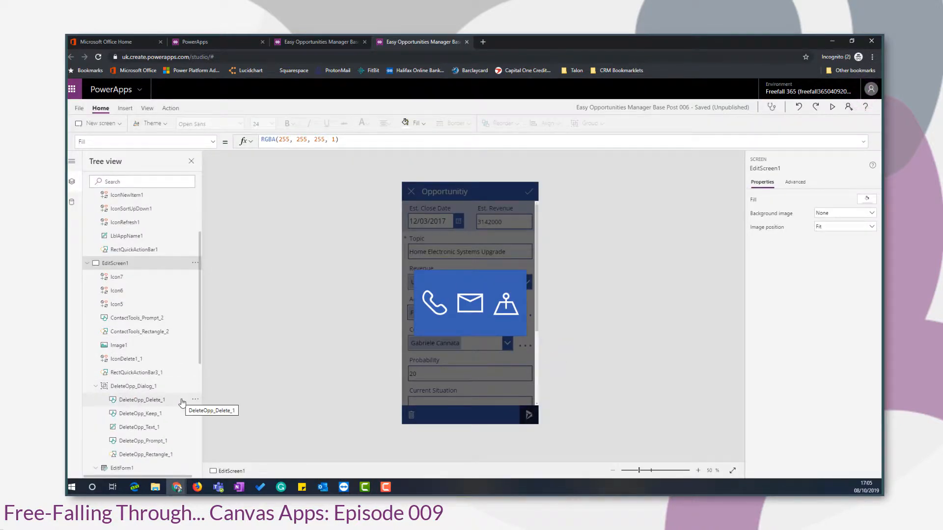
pyautogui.click(189, 441)
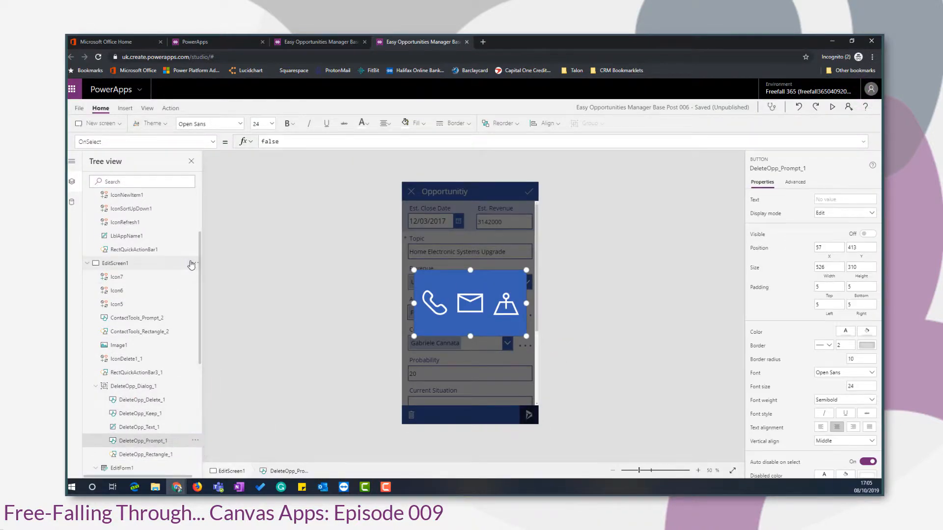
pyautogui.click(191, 264)
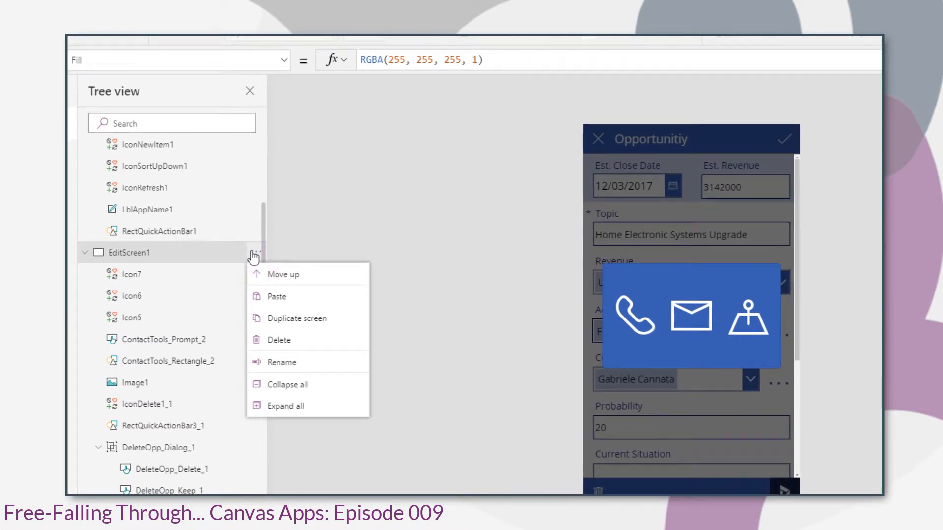
pyautogui.click(278, 296)
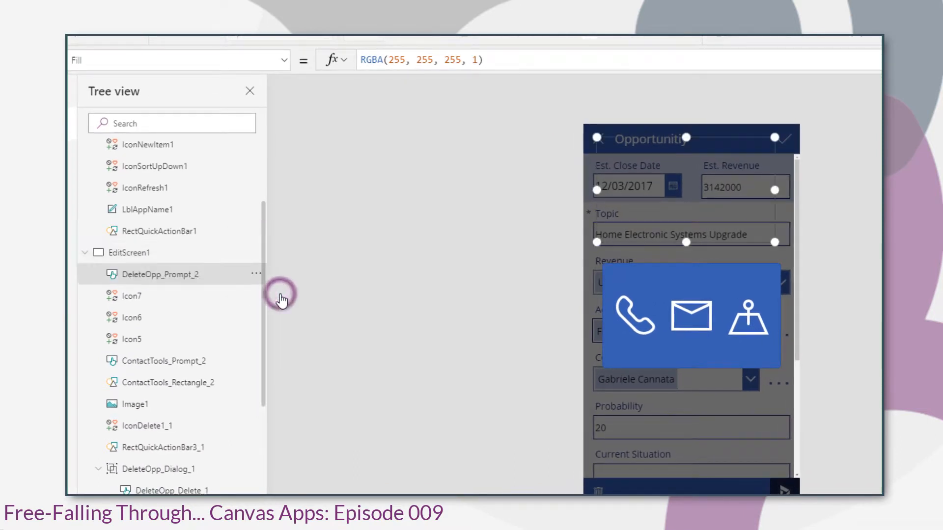
# Step: Rename the pasted DeleteOpp_Prompt_2 button as PhoneOptions_Prompt
pyautogui.click(251, 279)
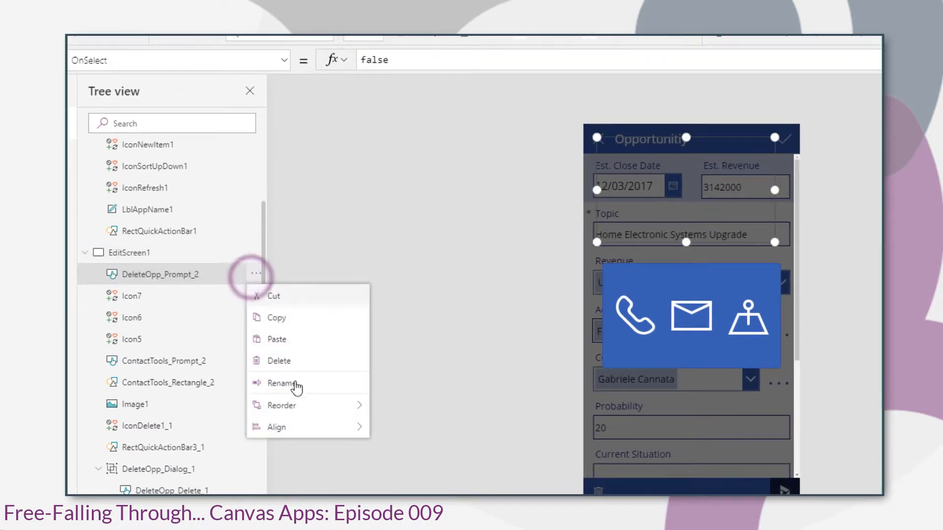
pyautogui.click(294, 382)
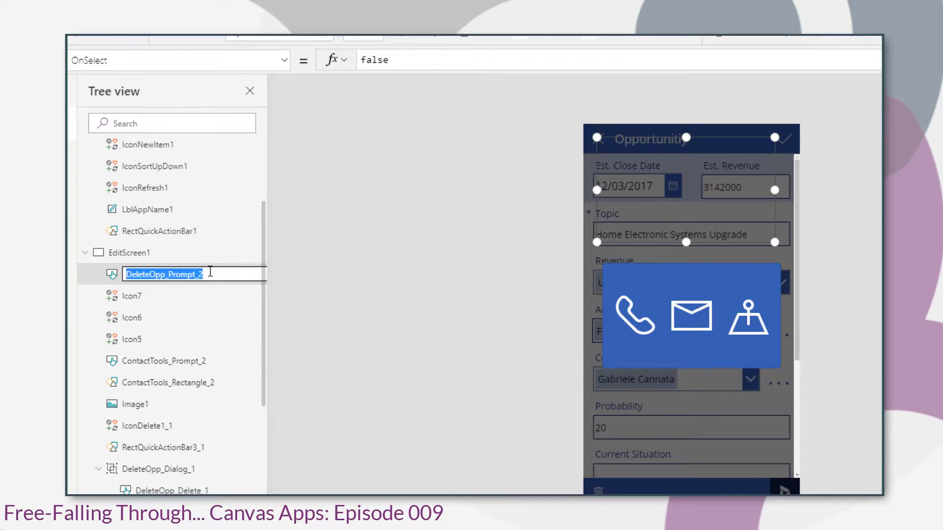
pyautogui.moveTo(210, 271); pyautogui.dragTo(133, 269)
pyautogui.write('C')
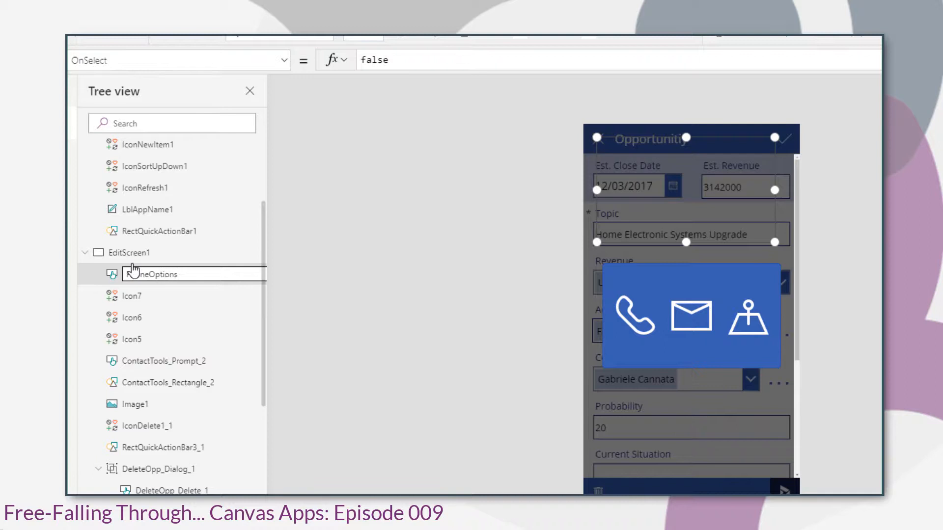
pyautogui.press('Return')
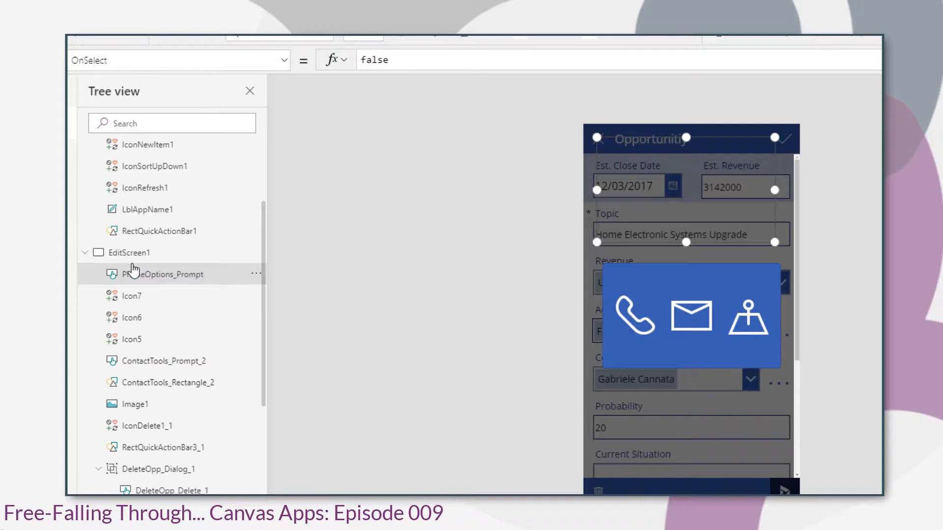
# Step: Position PhoneOptions_Prompt exactly over the blue contact tools box and set its Visible property to true
pyautogui.click(683, 309)
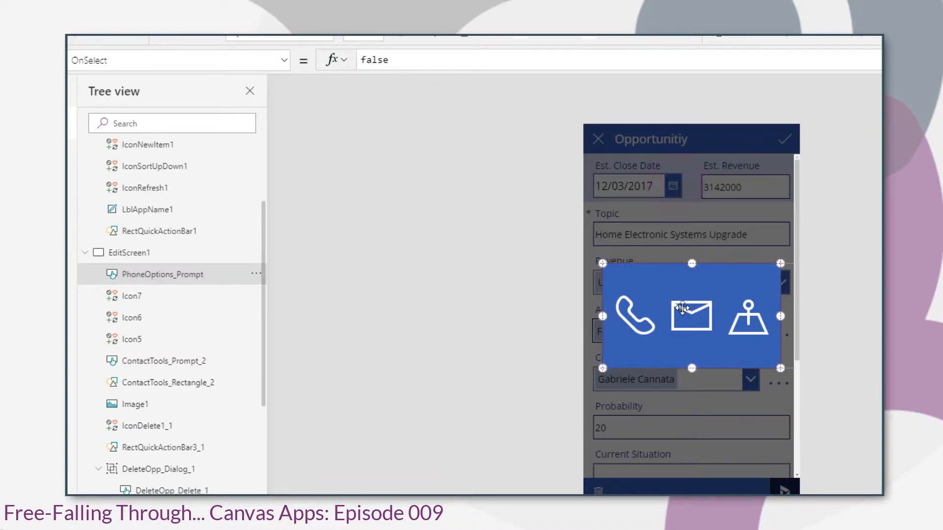
pyautogui.click(236, 63)
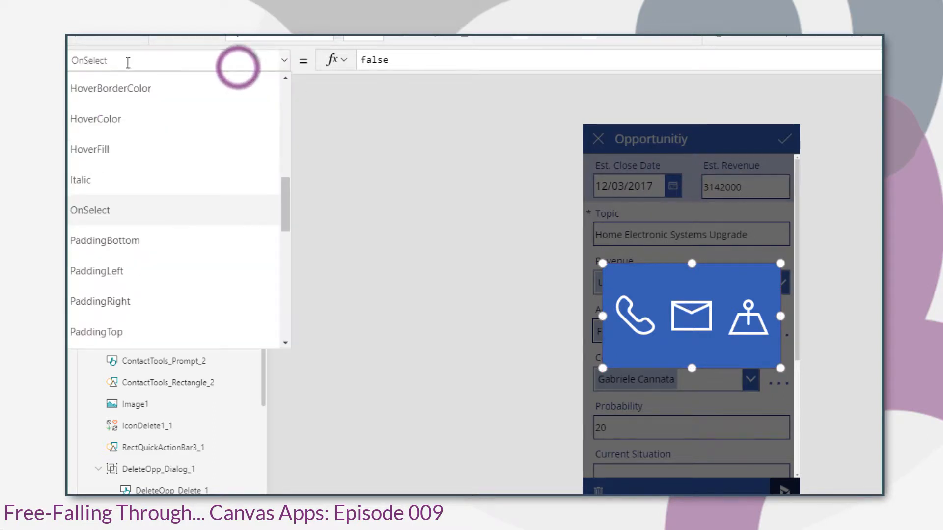
pyautogui.write('Visible')
pyautogui.press('Return')
pyautogui.doubleClick(400, 59)
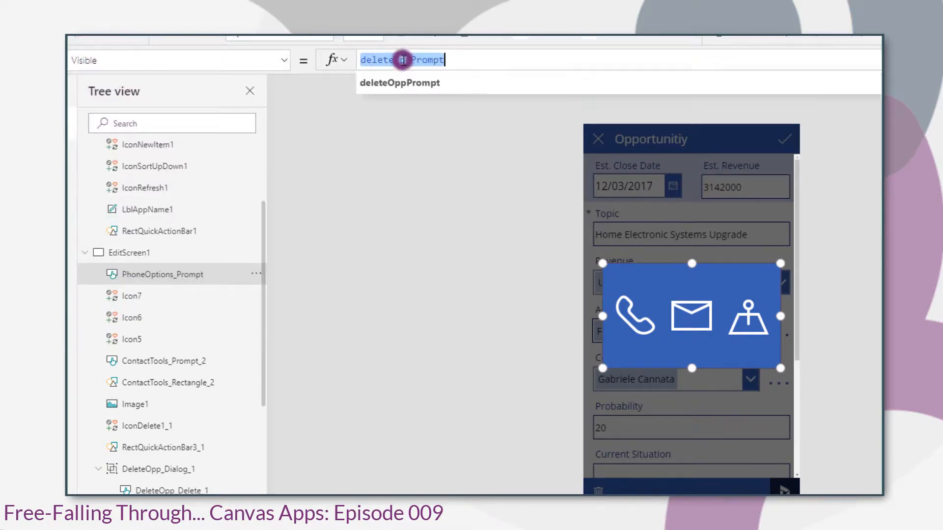
pyautogui.write('true')
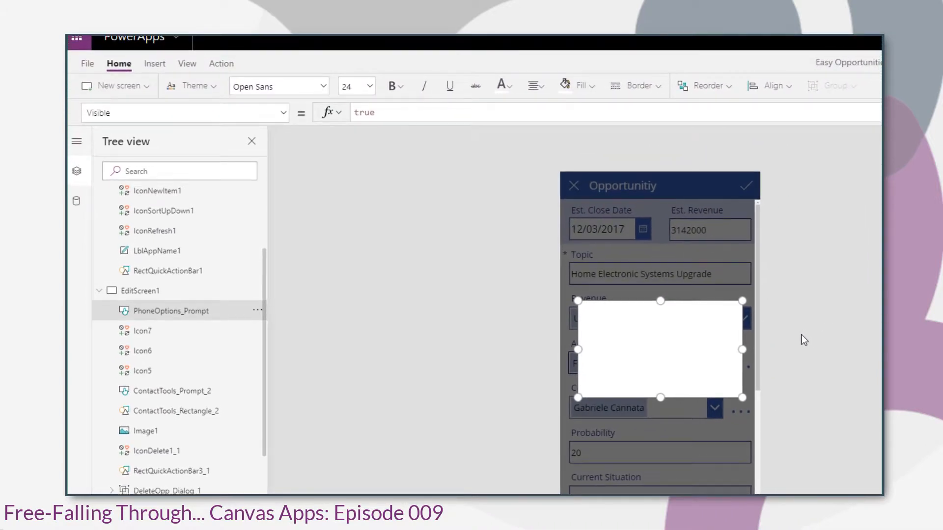
# Step: Insert an Office building icon and place it near the upper-left corner of the white PhoneOptions_Prompt box
pyautogui.click(155, 65)
pyautogui.click(741, 86)
pyautogui.scroll(-5, 783, 264)
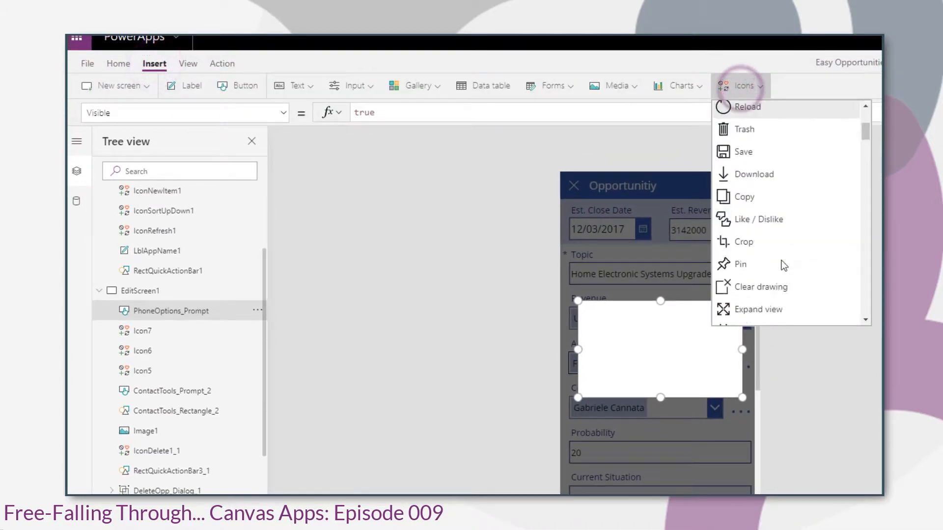
pyautogui.scroll(-10, 782, 261)
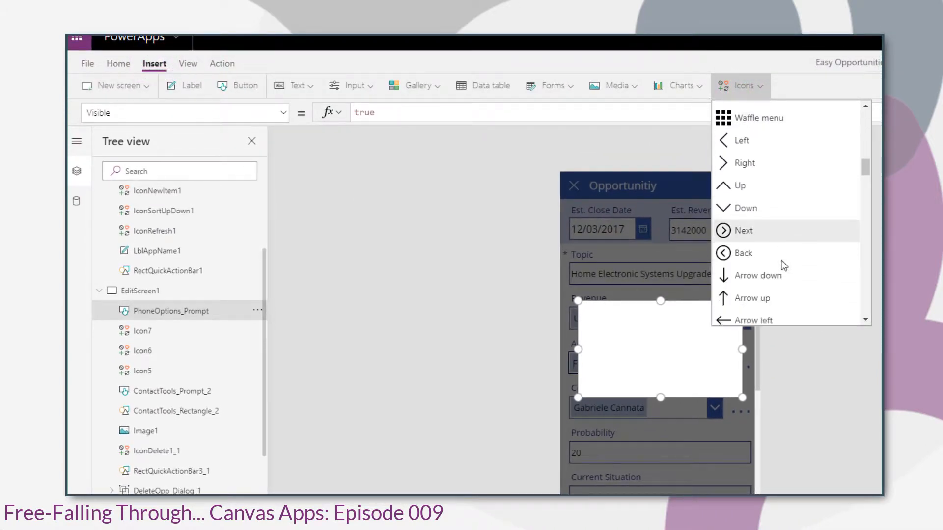
pyautogui.scroll(-10, 782, 260)
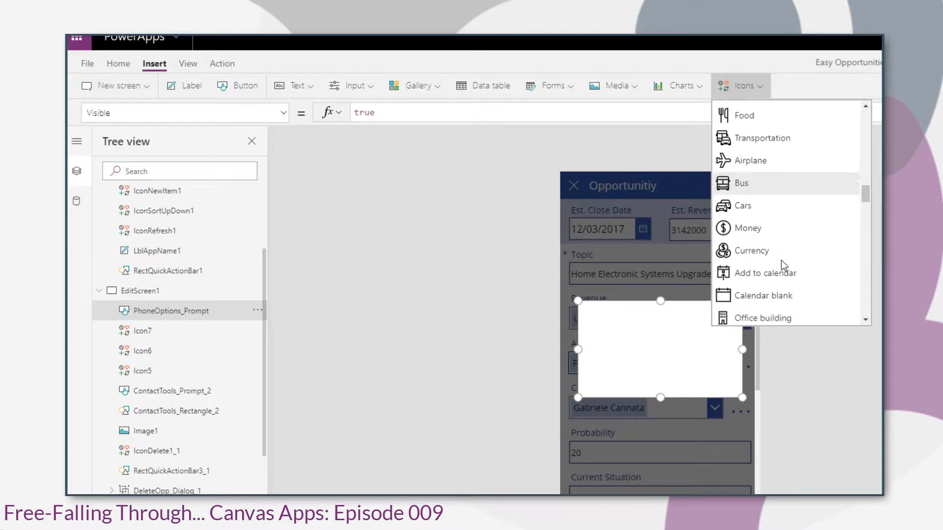
pyautogui.scroll(-1, 782, 260)
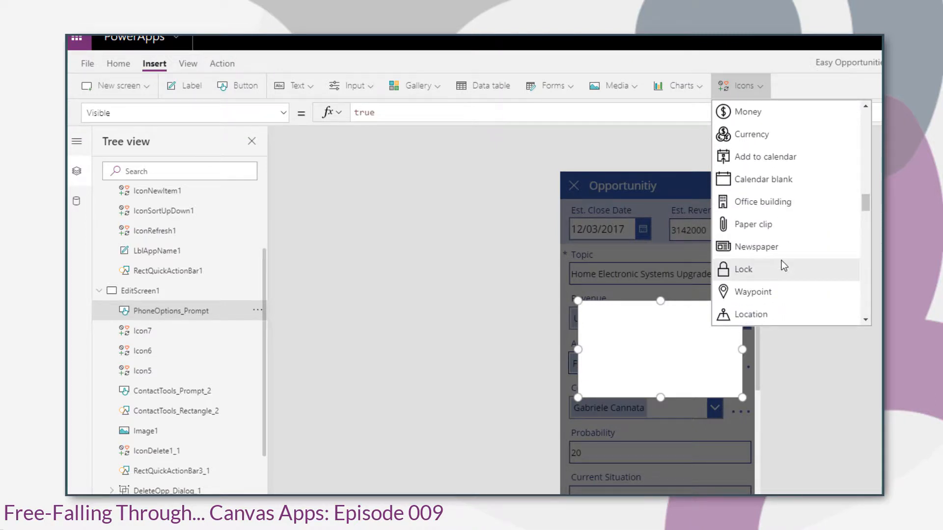
pyautogui.click(762, 203)
pyautogui.moveTo(584, 193); pyautogui.dragTo(601, 332)
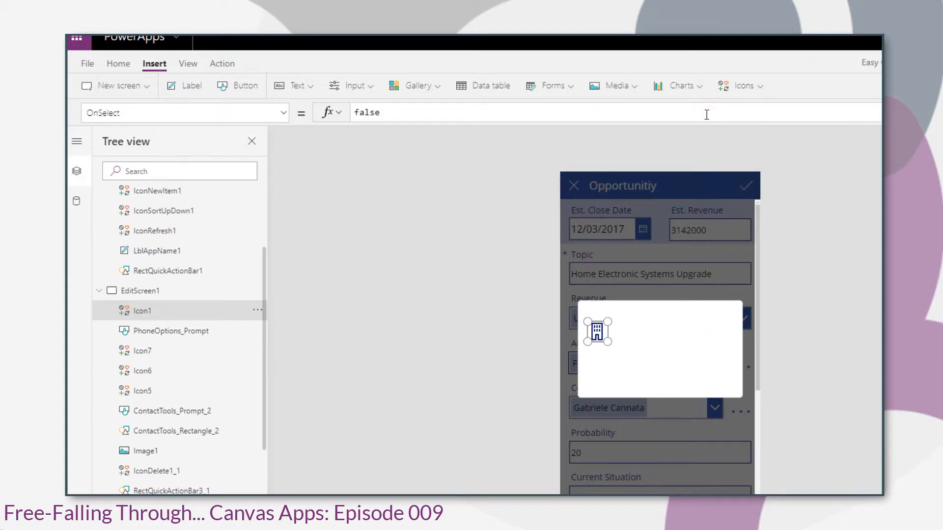
# Step: Insert a Mobile icon and place it directly below the building icon in the white prompt box
pyautogui.click(756, 87)
pyautogui.scroll(-15, 778, 236)
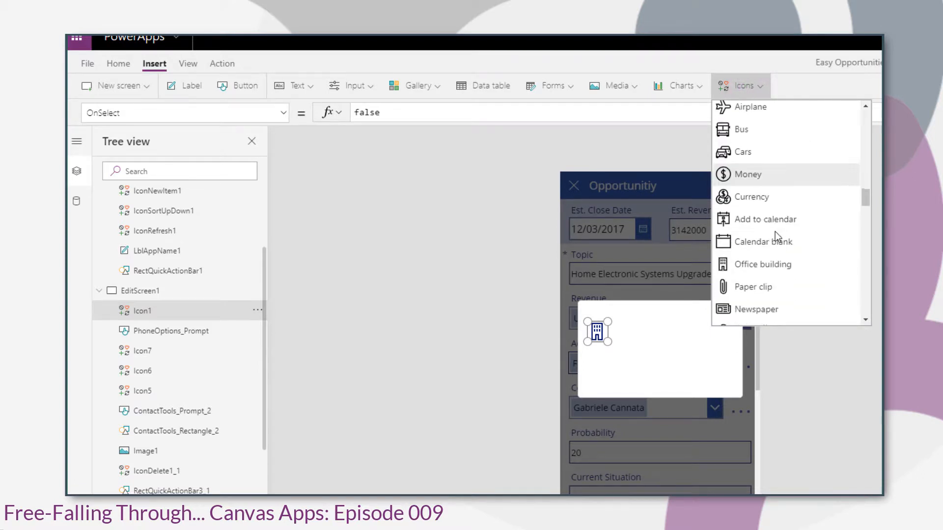
pyautogui.scroll(-5, 775, 232)
pyautogui.scroll(3, 775, 236)
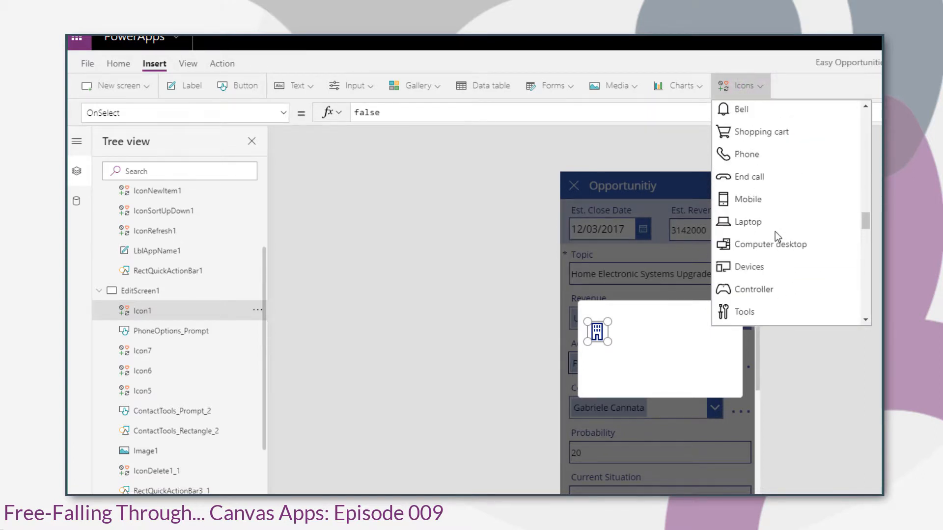
pyautogui.click(748, 202)
pyautogui.moveTo(599, 258); pyautogui.dragTo(598, 372)
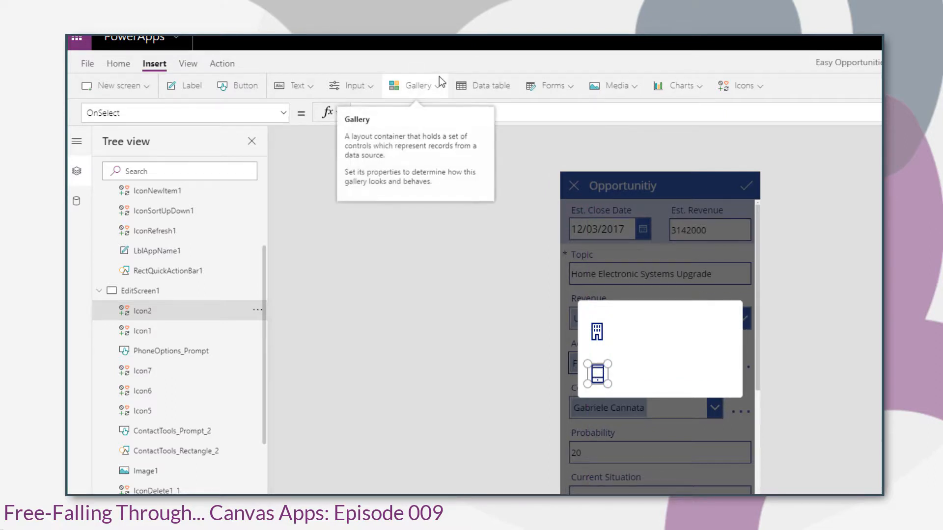
# Step: Insert a button, place it beside the building icon, and widen it to near the white prompt box's right edge
pyautogui.click(247, 88)
pyautogui.moveTo(618, 192); pyautogui.dragTo(655, 331)
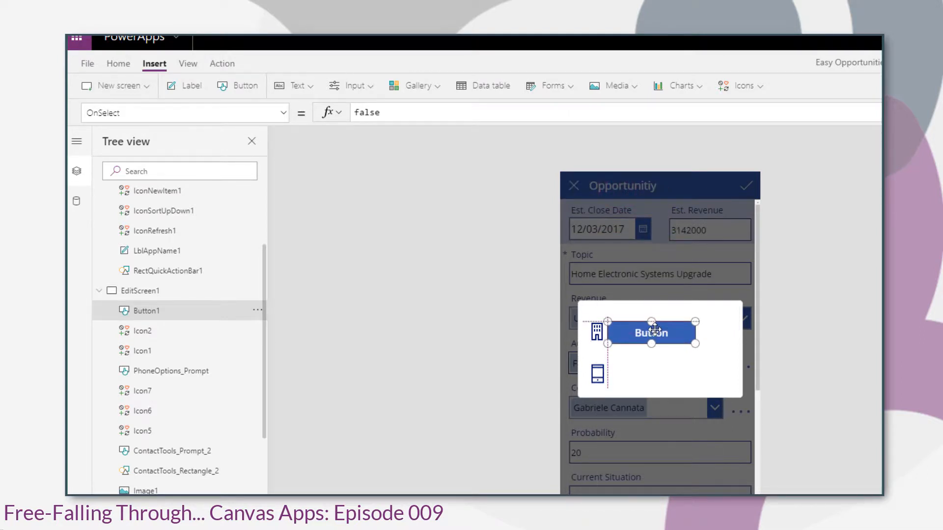
pyautogui.moveTo(695, 321); pyautogui.dragTo(733, 322)
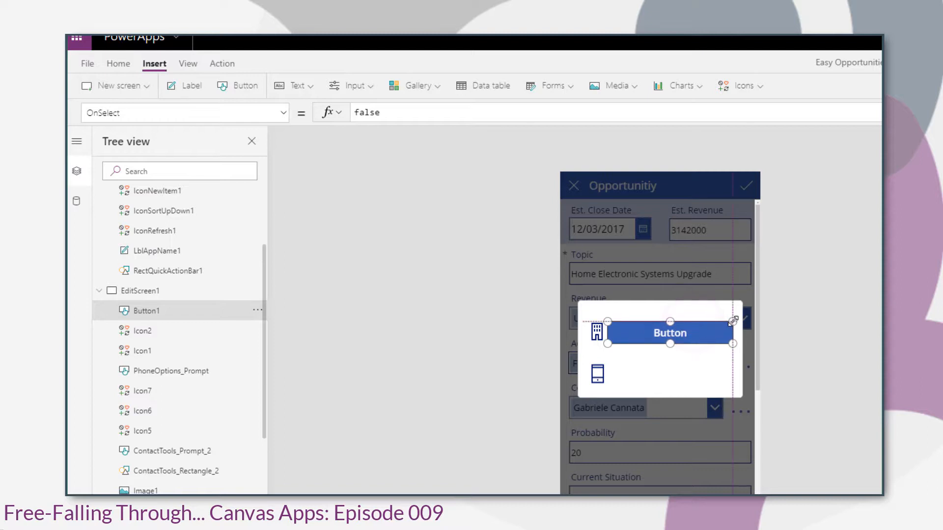
# Step: Slightly reduce the height of the button beside the building icon
pyautogui.click(664, 374)
pyautogui.click(661, 331)
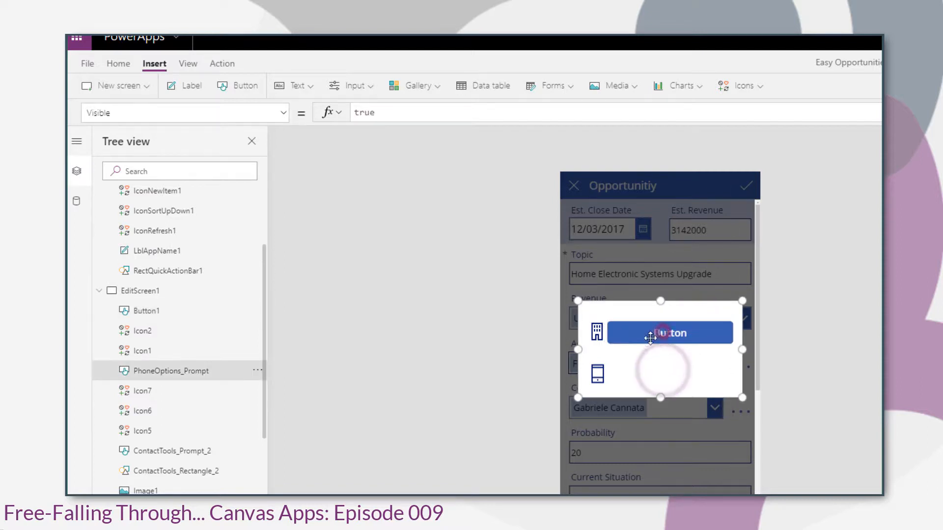
pyautogui.click(149, 310)
pyautogui.click(669, 333)
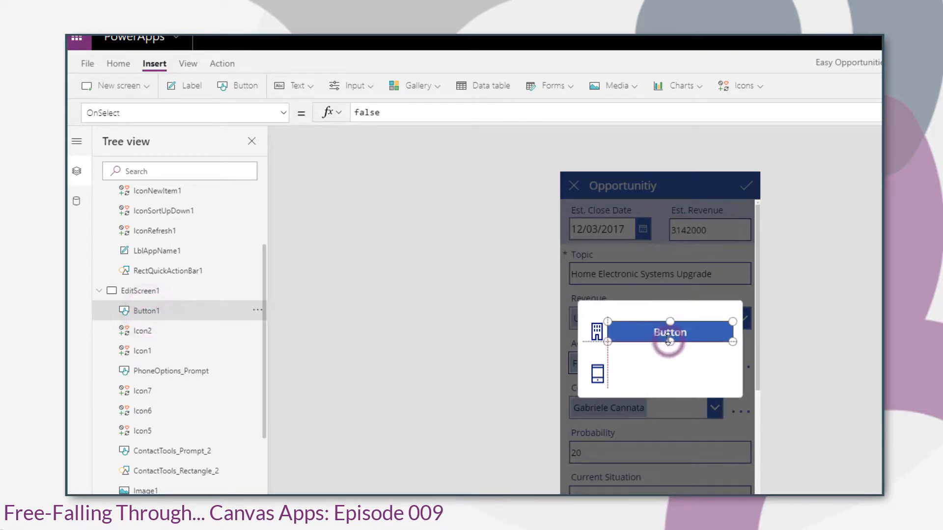
pyautogui.click(655, 357)
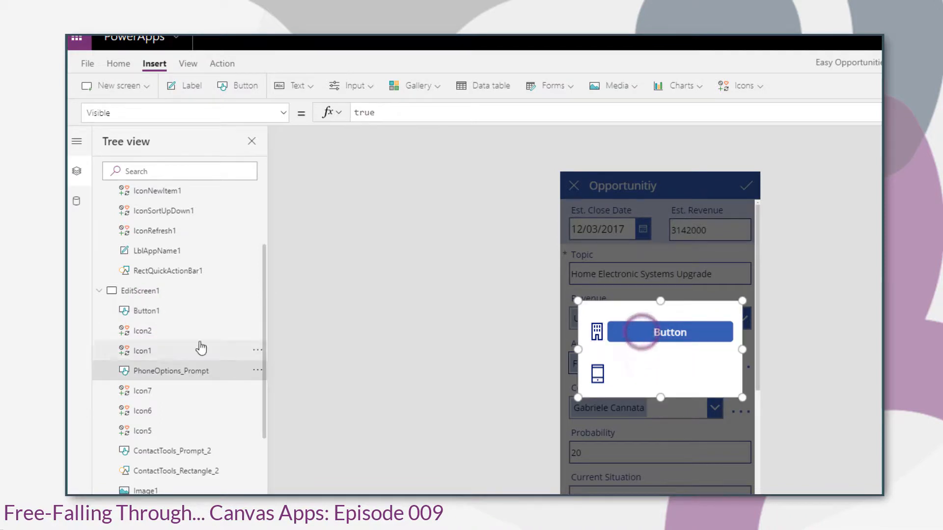
# Step: Duplicate Button1 and place the copy beside the mobile icon, aligned under the original button
pyautogui.click(163, 308)
pyautogui.hotkey('ctrl', 'c')
pyautogui.hotkey('ctrl', 'v')
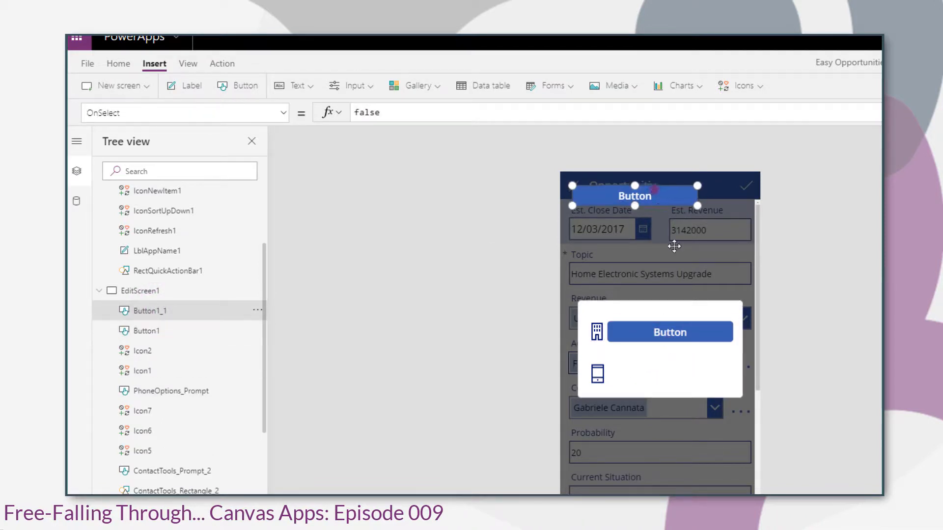
pyautogui.moveTo(653, 185); pyautogui.dragTo(693, 371)
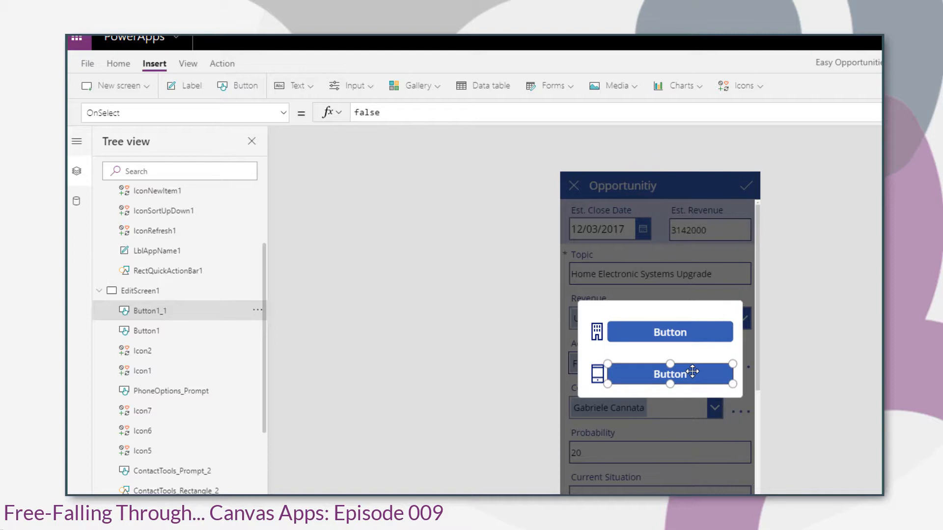
pyautogui.click(845, 368)
# Step: Set the Text property of the button beside the building icon to DataCardValue2.Selected.'Business Phone'
pyautogui.click(661, 336)
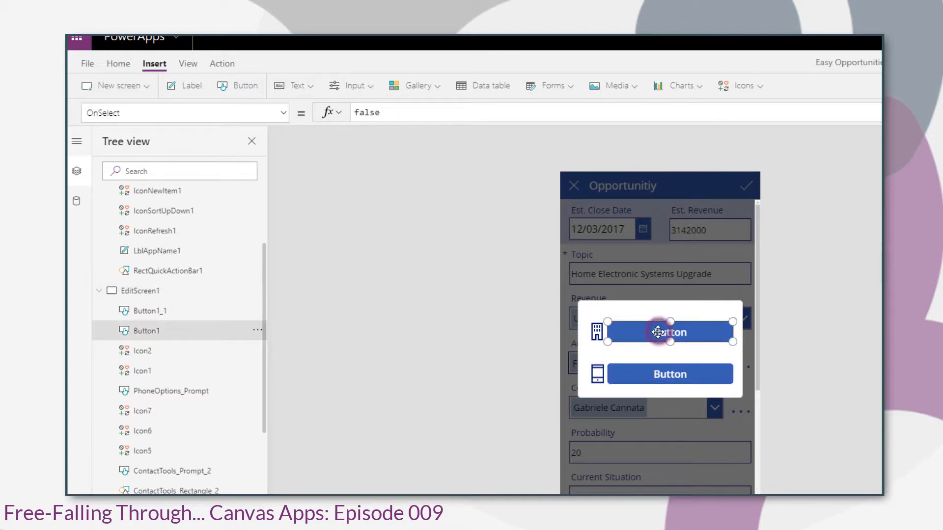
pyautogui.click(103, 113)
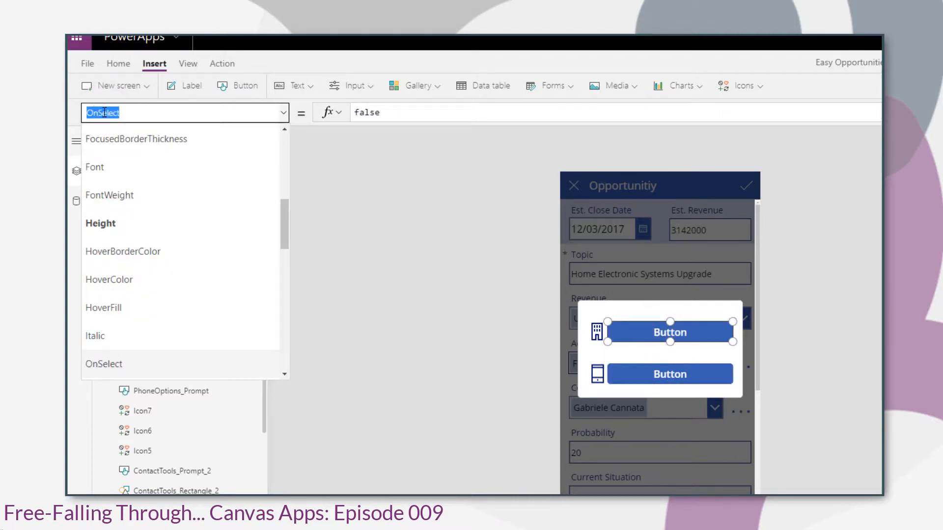
pyautogui.write('Text')
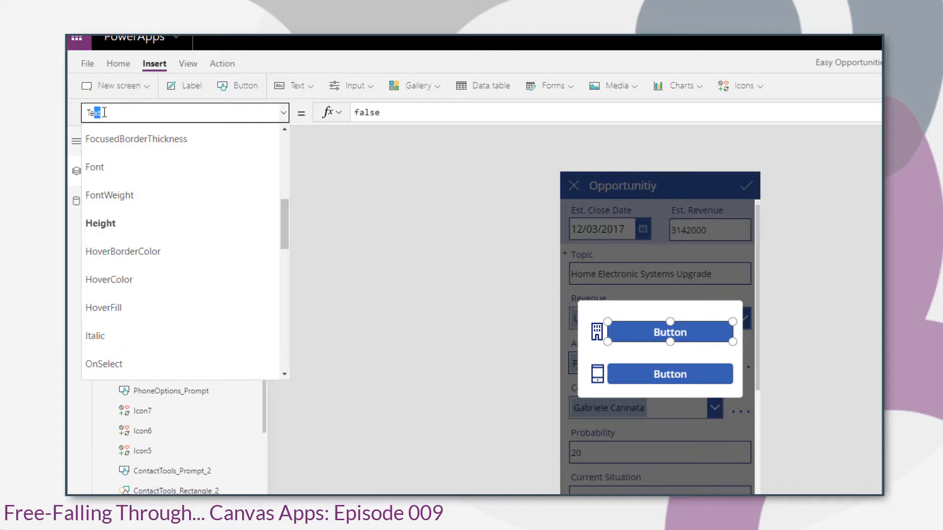
pyautogui.click(447, 113)
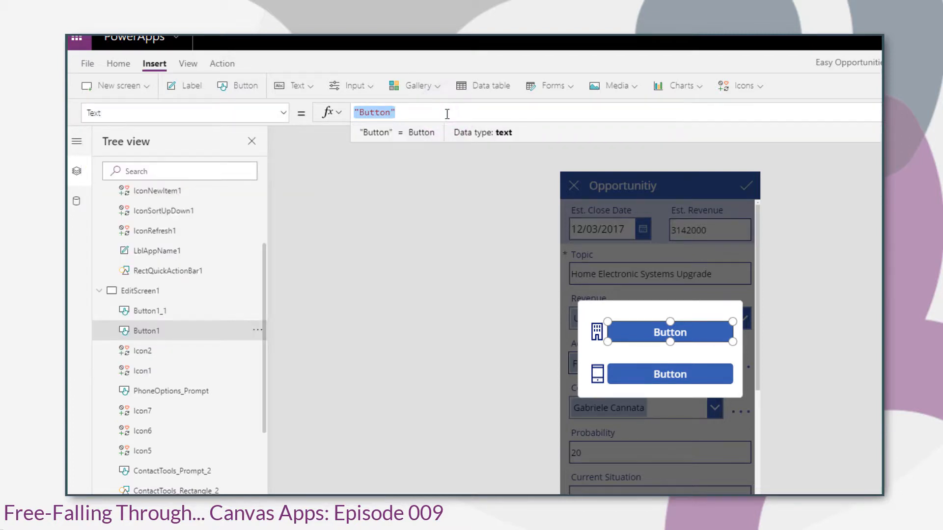
pyautogui.write('dat')
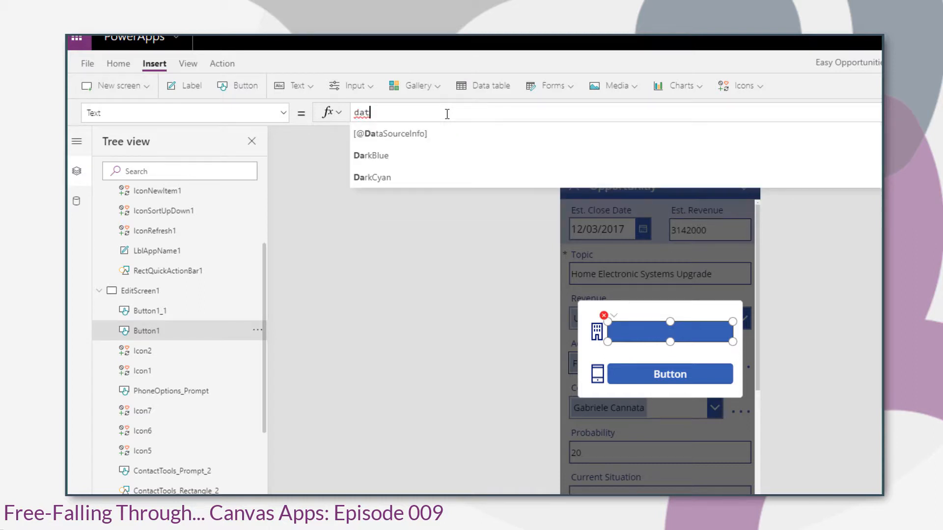
pyautogui.write('acardv')
pyautogui.press('Down')
pyautogui.press('Down')
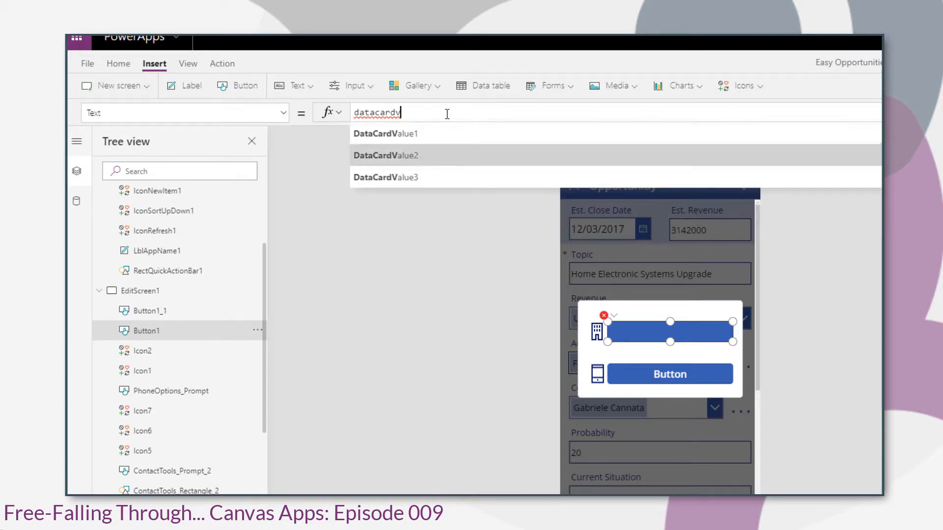
pyautogui.press('Tab')
pyautogui.write('.sel')
pyautogui.press('Down')
pyautogui.press('Tab')
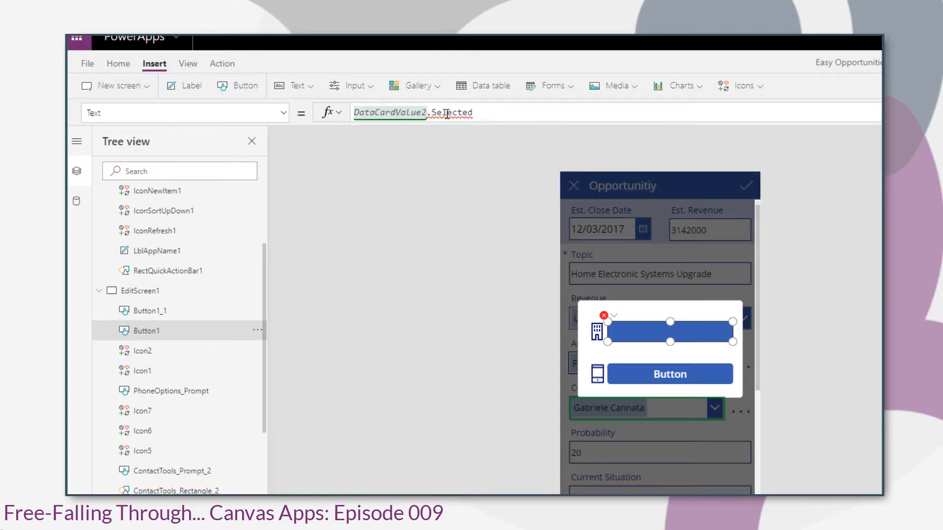
pyautogui.write('.')
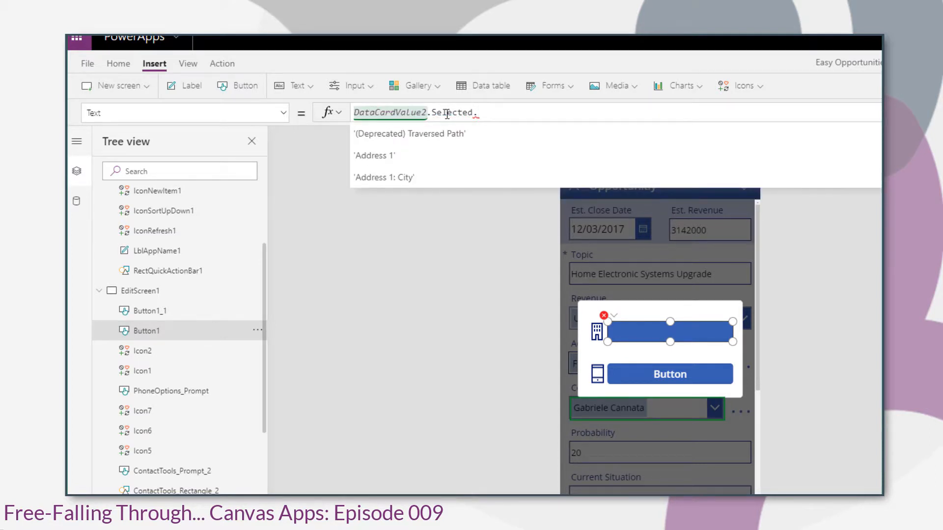
pyautogui.write('bu')
pyautogui.press('Down')
pyautogui.press('Tab')
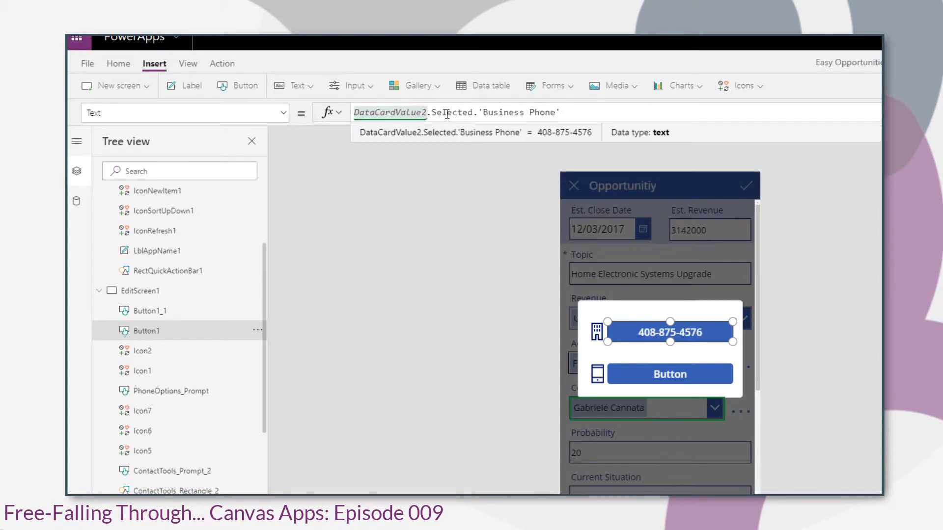
# Step: Copy the upper button's Text formula into the Text property of the button beside the mobile icon
pyautogui.moveTo(582, 114); pyautogui.dragTo(342, 128)
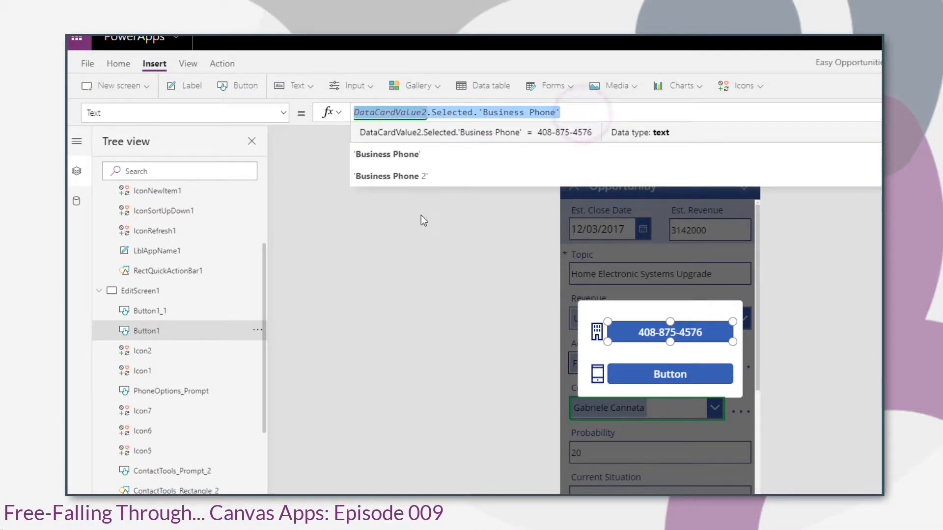
pyautogui.click(659, 374)
pyautogui.click(400, 113)
pyautogui.click(173, 111)
pyautogui.write('Text')
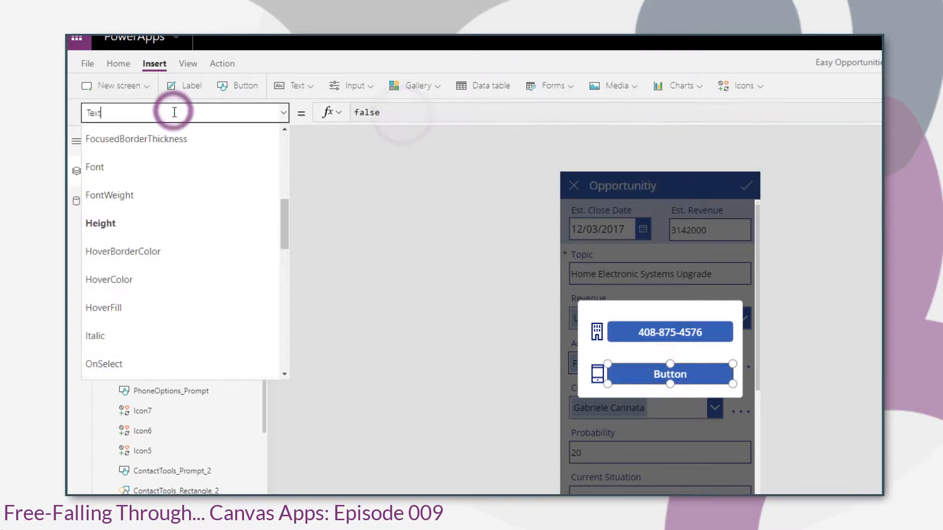
pyautogui.moveTo(355, 113); pyautogui.dragTo(415, 111)
pyautogui.hotkey('ctrl', 'v')
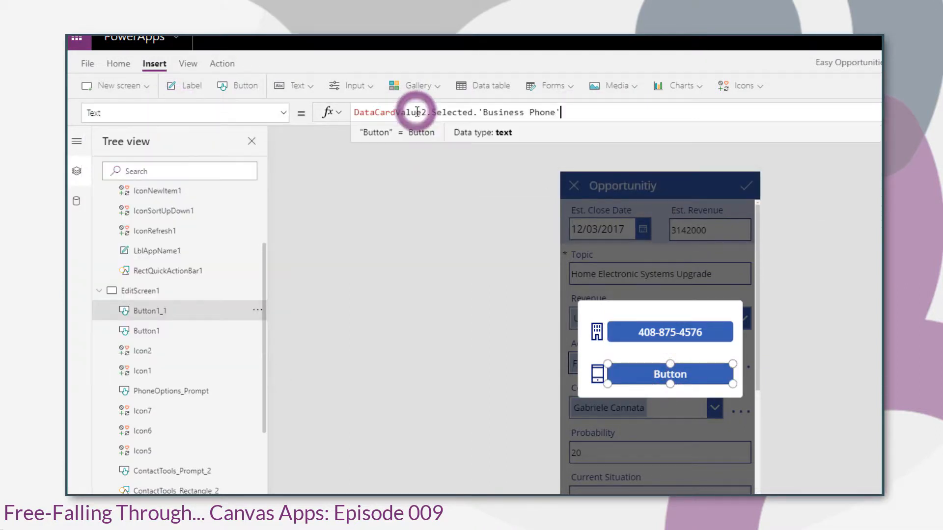
# Step: Replace the field in the lower button's Text formula so it reads DataCardValue2.Selected.'Mobile Phone'
pyautogui.moveTo(560, 113); pyautogui.dragTo(482, 113)
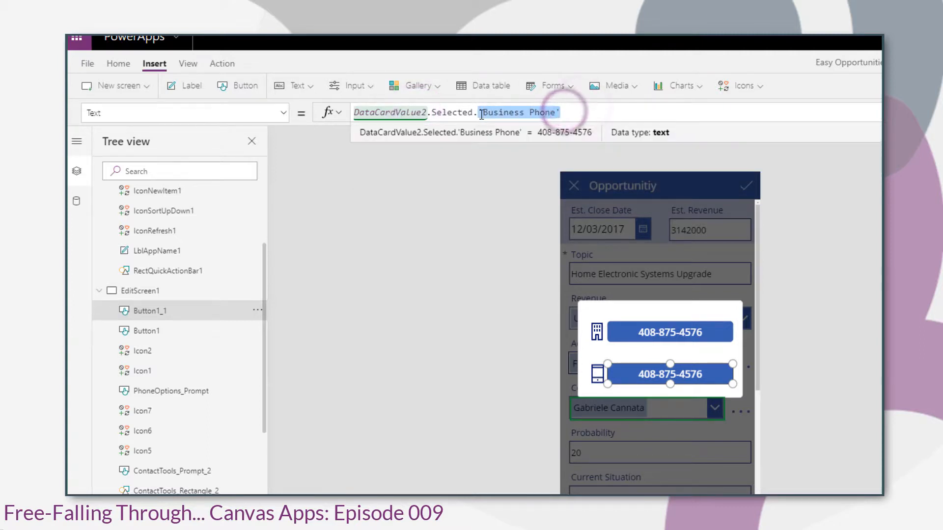
pyautogui.press('BackSpace')
pyautogui.write('mo')
pyautogui.press('Down')
pyautogui.press('Return')
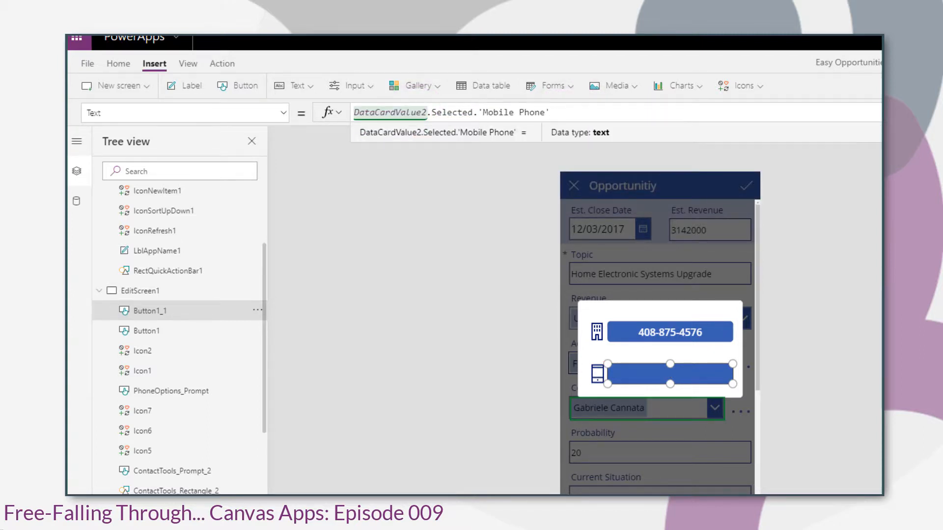
pyautogui.click(887, 389)
# Step: Group Button1_1, Button1, Icon2, Icon1 and PhoneOptions_Prompt together
pyautogui.click(152, 310)
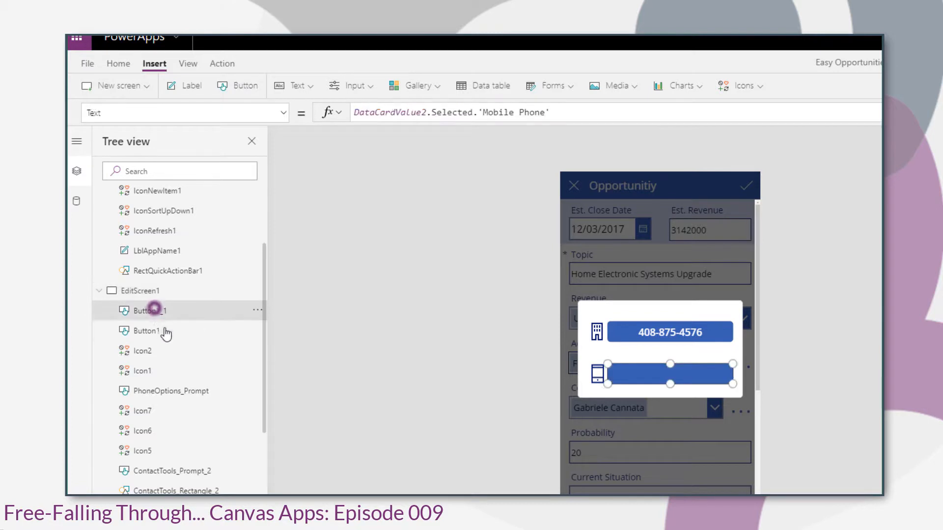
pyautogui.keyDown('ctrl'); pyautogui.click(165, 329); pyautogui.keyUp('ctrl')
pyautogui.keyDown('ctrl'); pyautogui.click(170, 351); pyautogui.keyUp('ctrl')
pyautogui.keyDown('ctrl'); pyautogui.click(170, 370); pyautogui.keyUp('ctrl')
pyautogui.keyDown('ctrl'); pyautogui.click(169, 391); pyautogui.keyUp('ctrl')
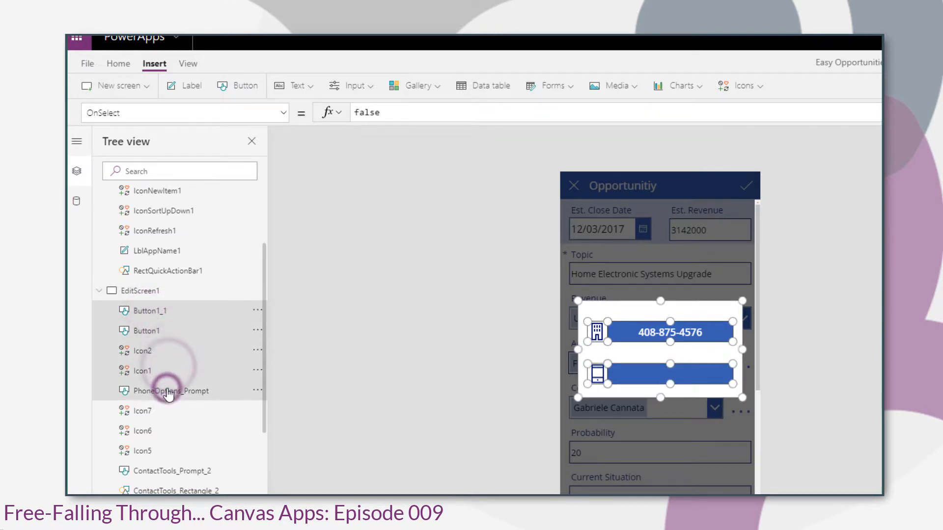
pyautogui.click(256, 313)
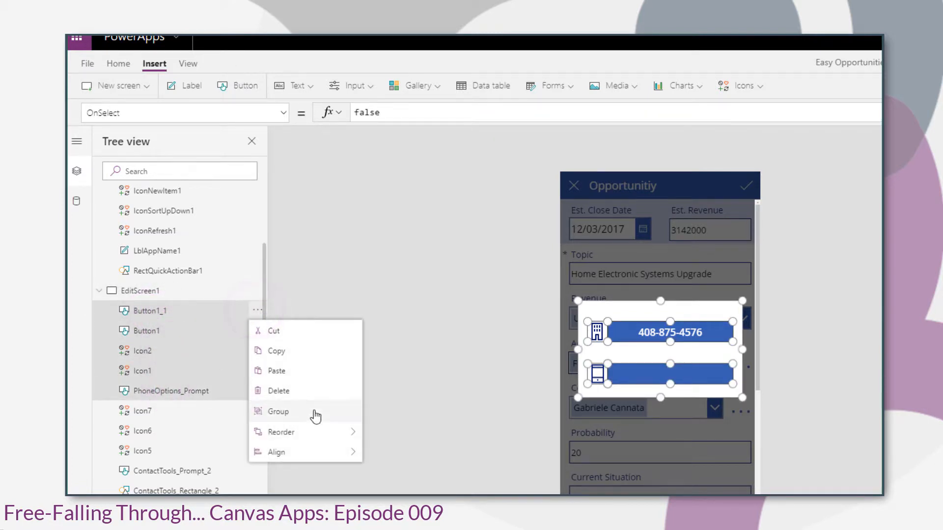
pyautogui.click(314, 415)
# Step: Rename the new group as PhoneOptions
pyautogui.click(256, 311)
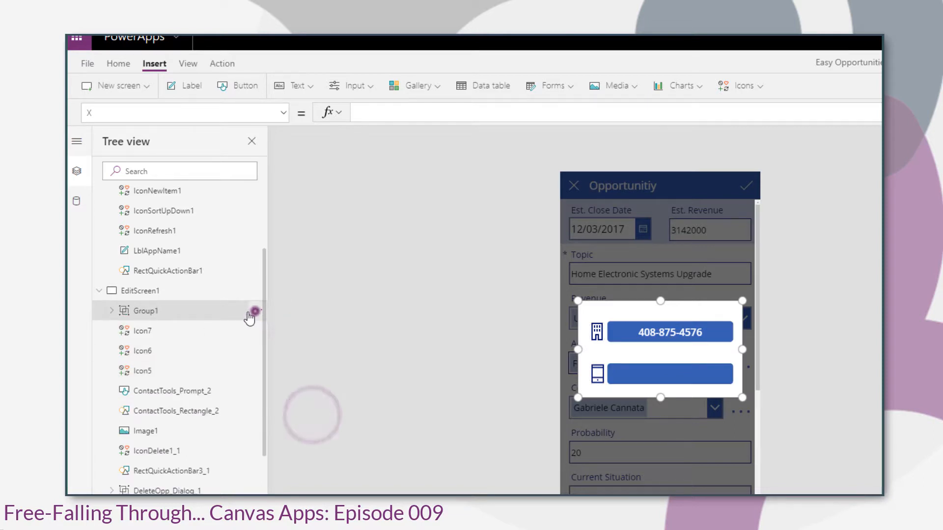
pyautogui.click(303, 411)
pyautogui.write('PhoneOptions')
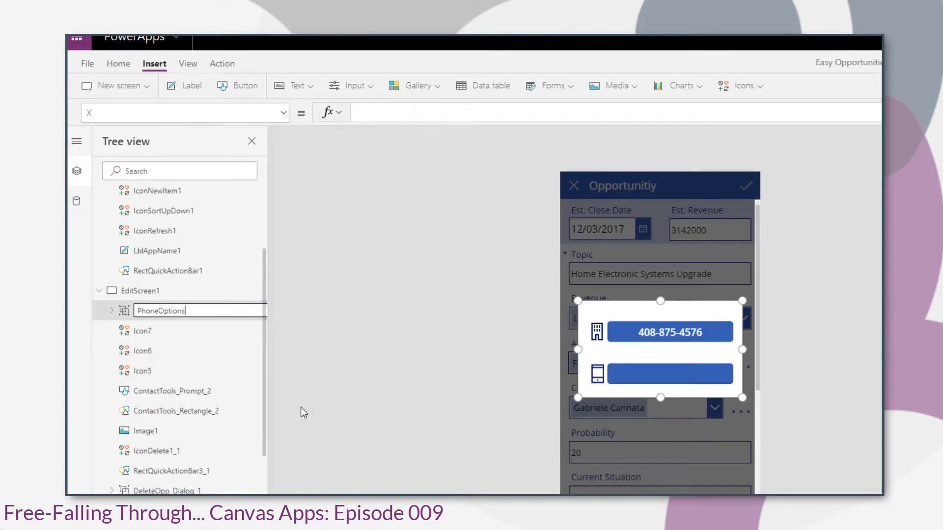
pyautogui.press('Return')
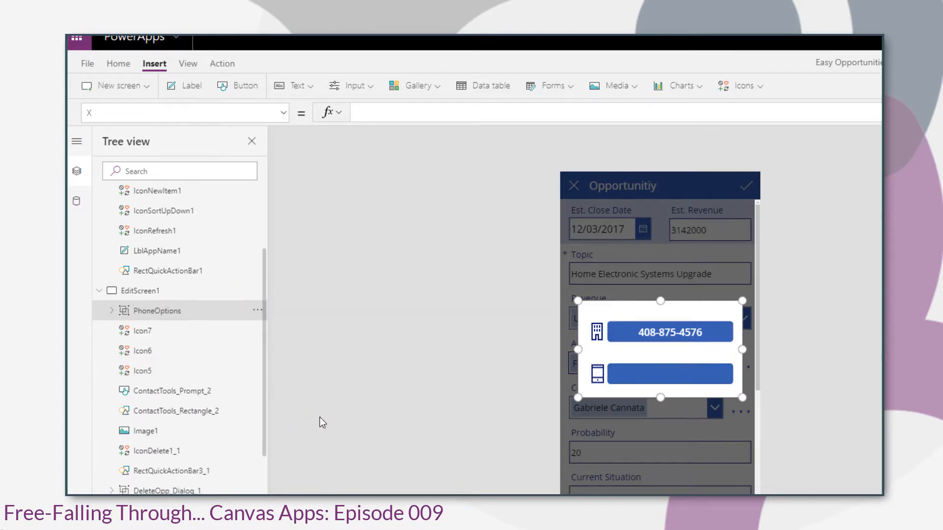
# Step: Expand the PhoneOptions group and set Button1_1's OnSelect to UpdateContext({phoneOptions:false});
pyautogui.click(257, 312)
pyautogui.click(112, 311)
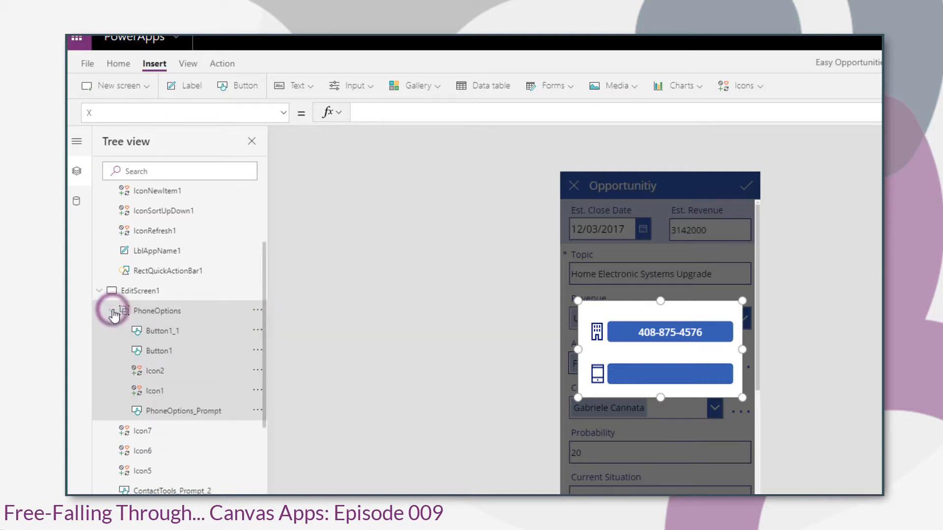
pyautogui.click(206, 332)
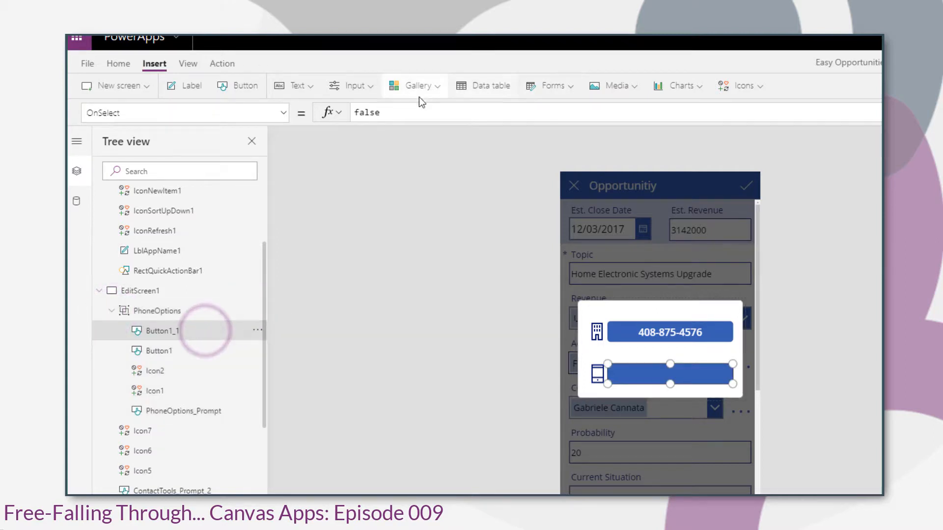
pyautogui.doubleClick(379, 112)
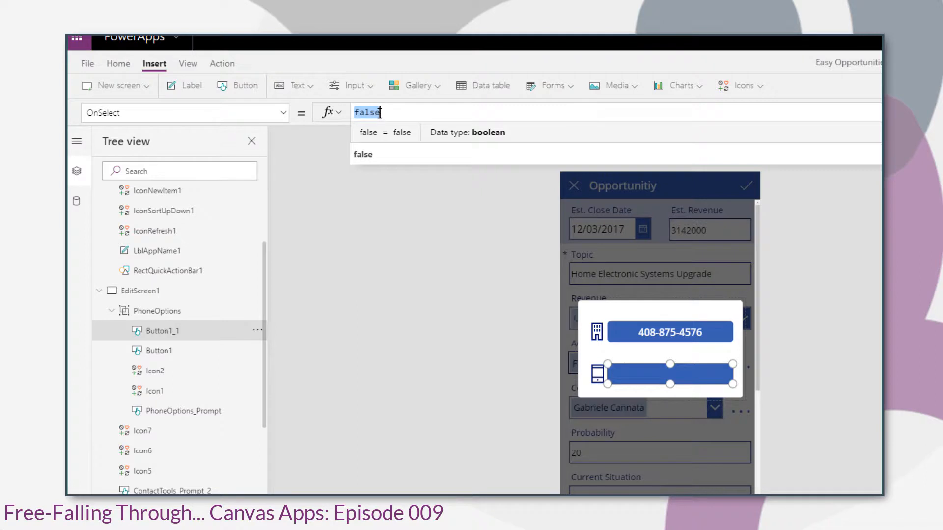
pyautogui.write('update')
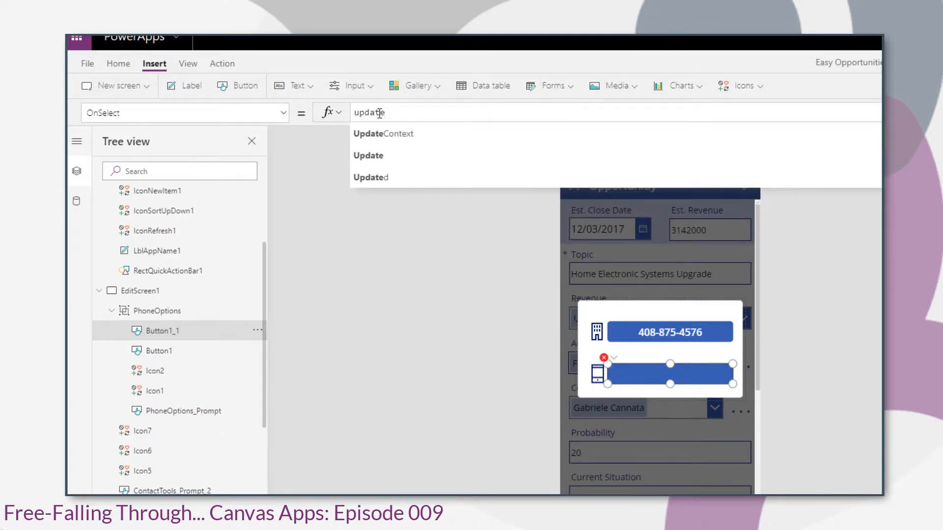
pyautogui.press('Tab')
pyautogui.write('(')
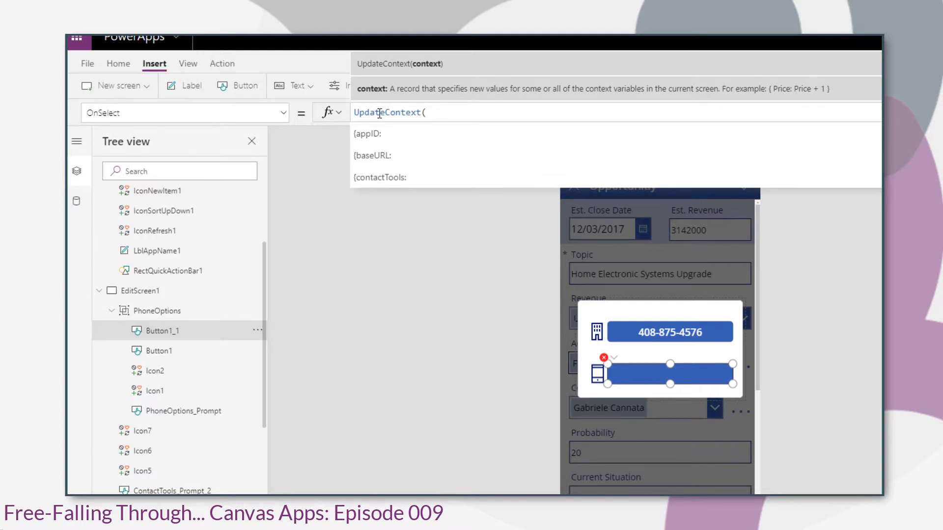
pyautogui.write('{phoneO')
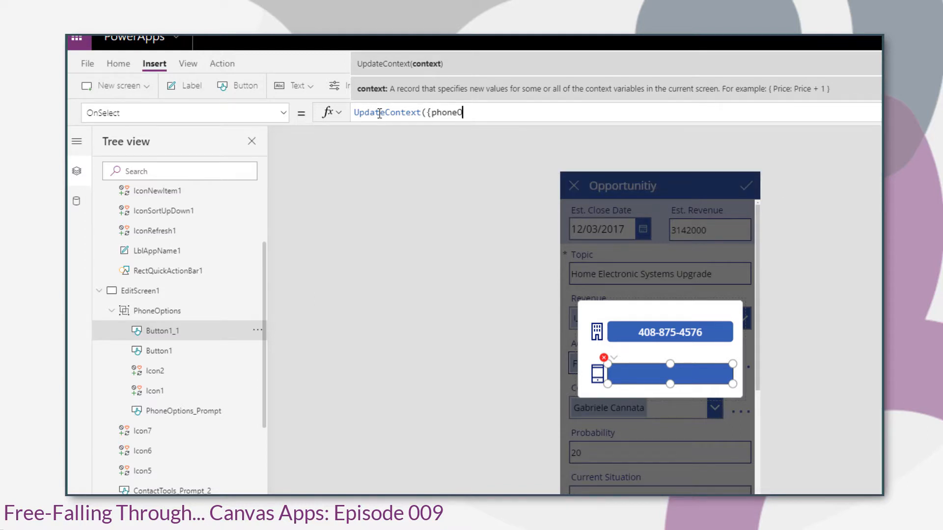
pyautogui.write('ptions:false});')
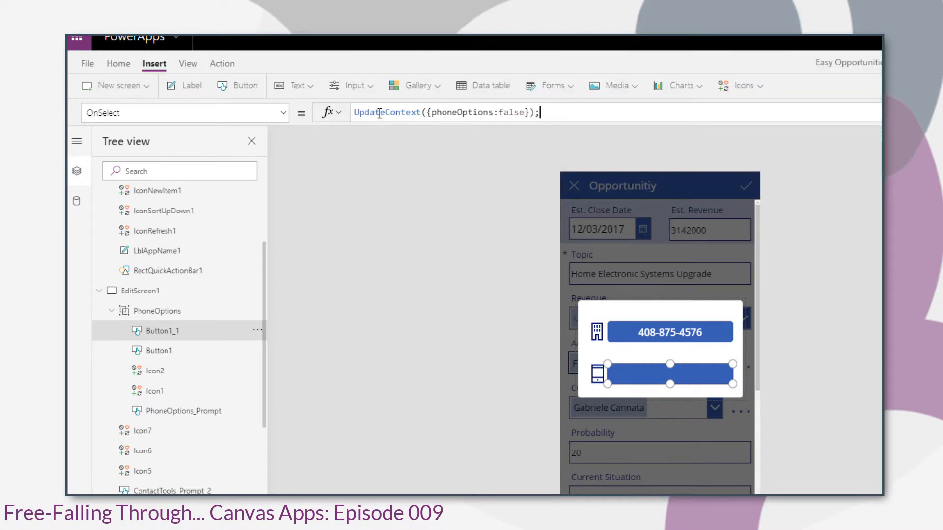
# Step: Copy Button1_1's OnSelect formula, UpdateContext({phoneOptions:false});, into the OnSelect property of Button1
pyautogui.tripleClick(380, 114)
pyautogui.hotkey('ctrl', 'c')
pyautogui.click(668, 329)
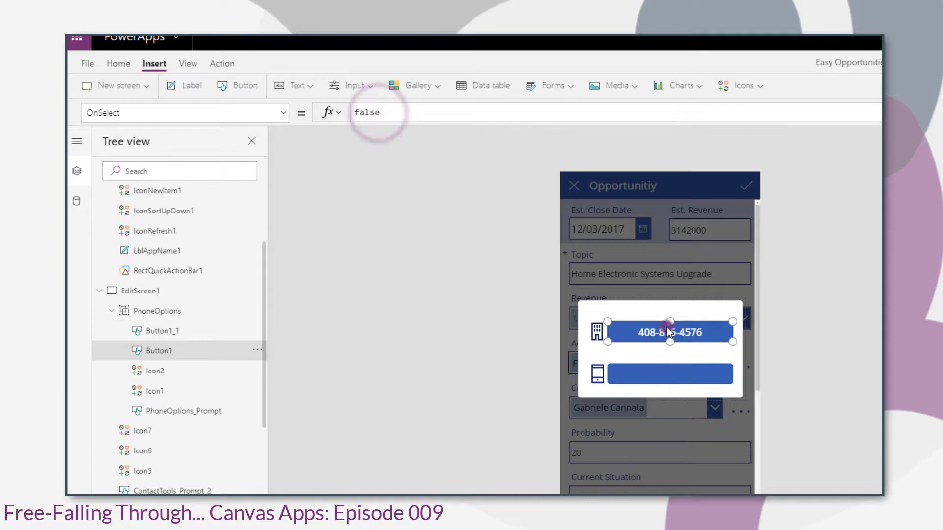
pyautogui.doubleClick(384, 113)
pyautogui.hotkey('ctrl', 'v')
# Step: Set the OnSelect property of Icon6, the phone icon, to UpdateContext({phoneOptions:true});
pyautogui.click(181, 431)
pyautogui.click(180, 447)
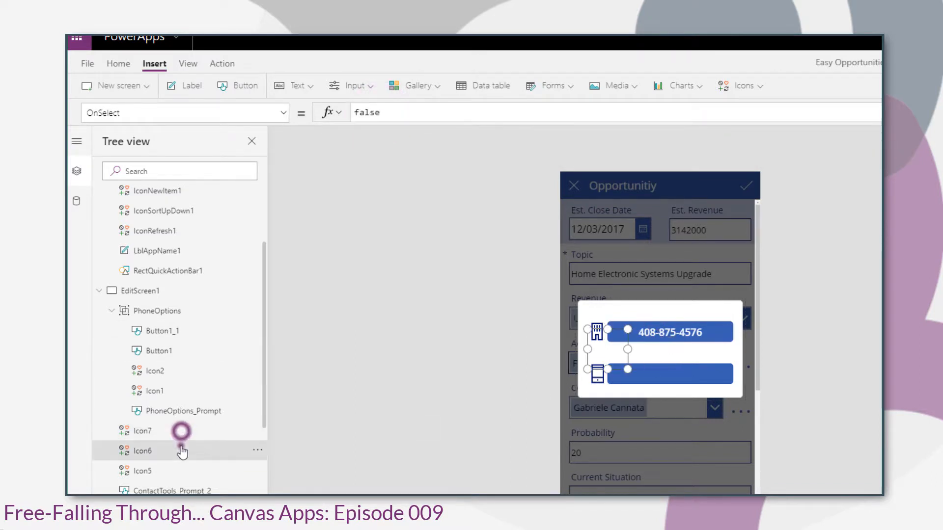
pyautogui.click(442, 112)
pyautogui.hotkey('ctrl', 'v')
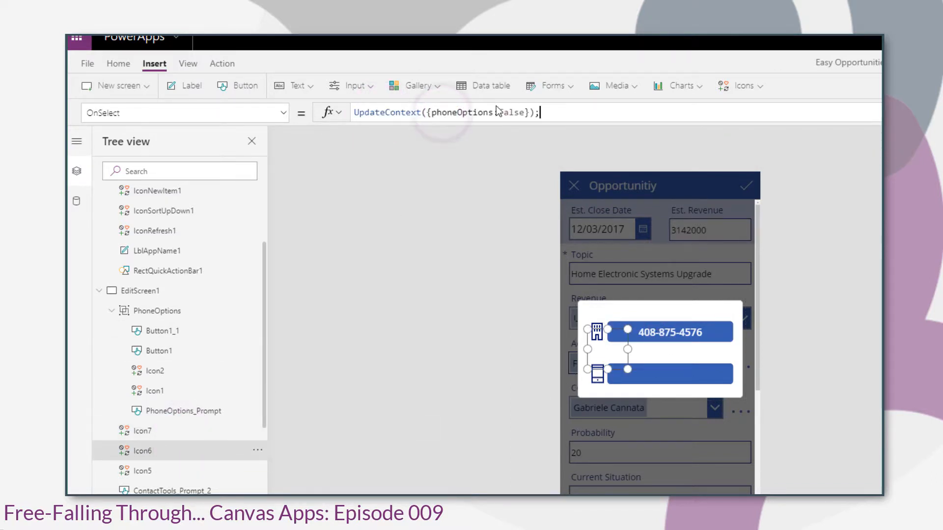
pyautogui.doubleClick(501, 112)
pyautogui.write('true')
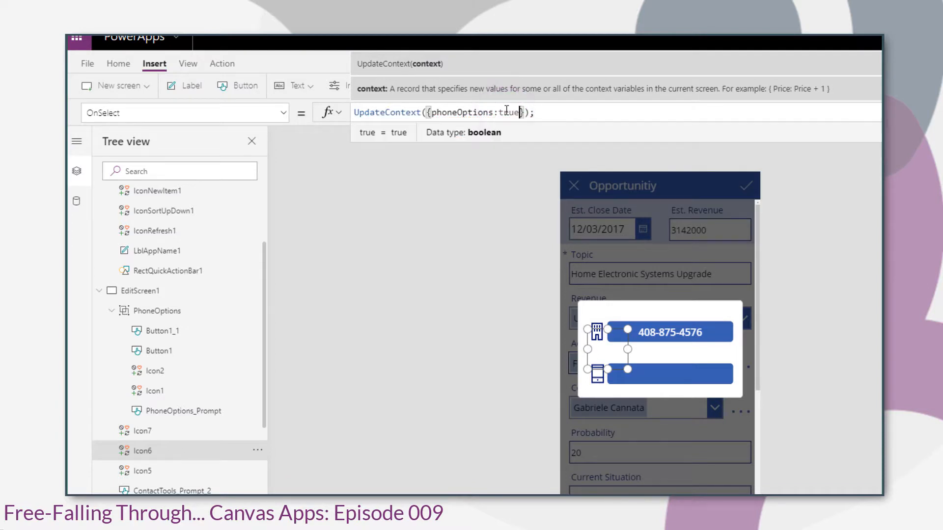
# Step: Set the Visible property of the PhoneOptions group to phoneOptions
pyautogui.click(185, 311)
pyautogui.click(133, 105)
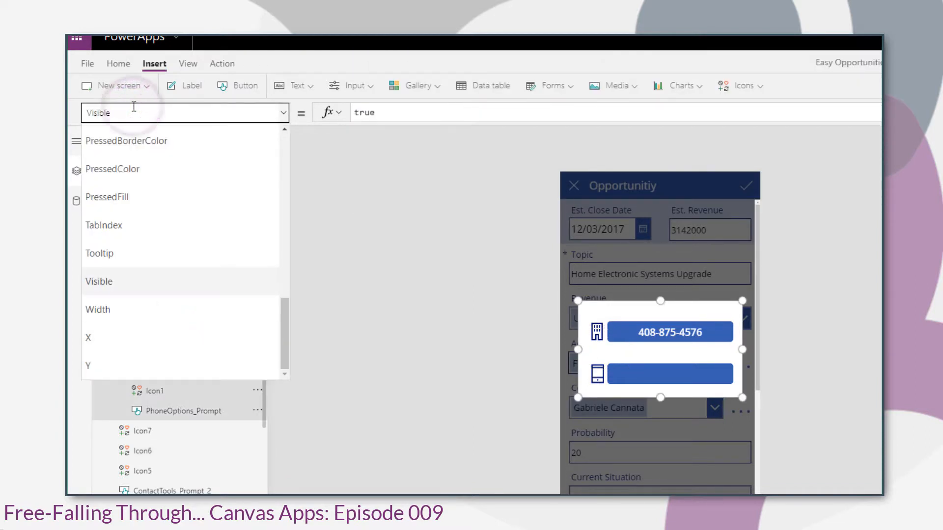
pyautogui.doubleClick(365, 113)
pyautogui.write('phoneOptions')
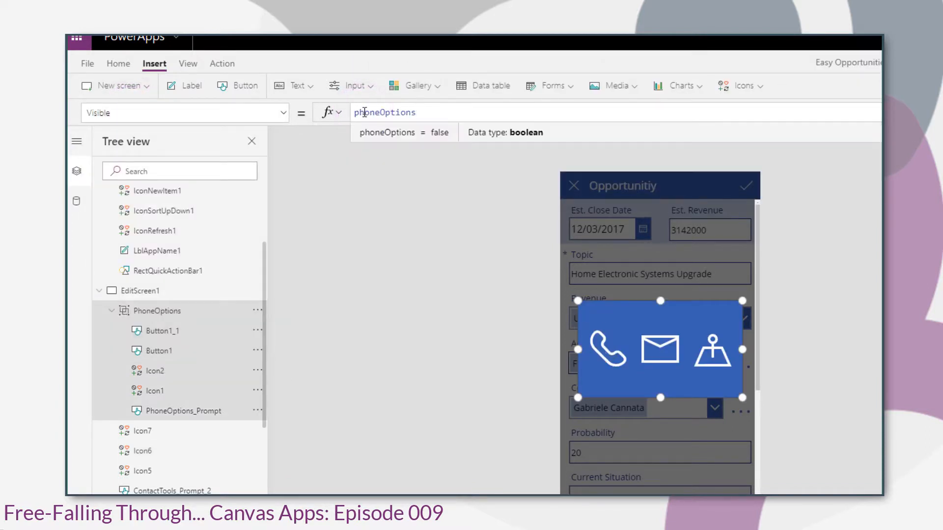
# Step: Preview the app and test opening the phone prompt from the phone icon and closing it with its buttons
pyautogui.press('F5')
pyautogui.click(574, 330)
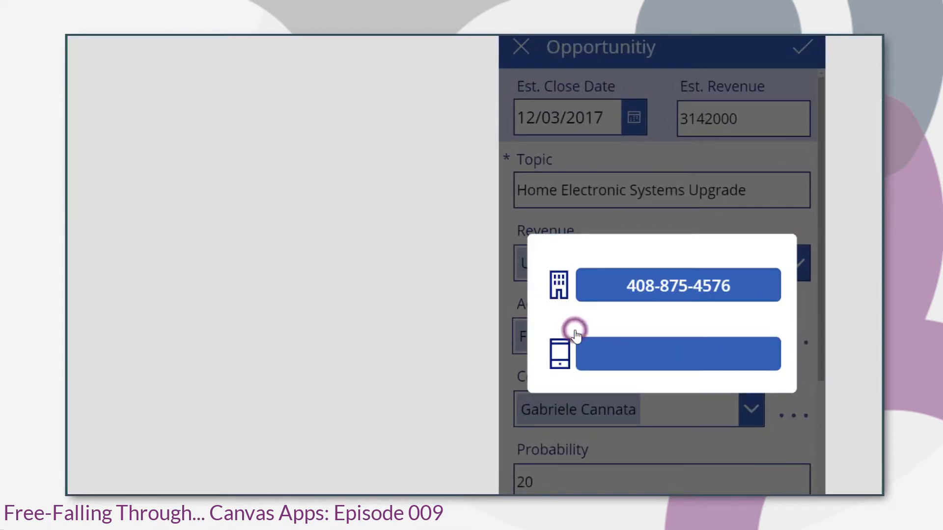
pyautogui.click(685, 275)
pyautogui.click(591, 325)
pyautogui.click(658, 354)
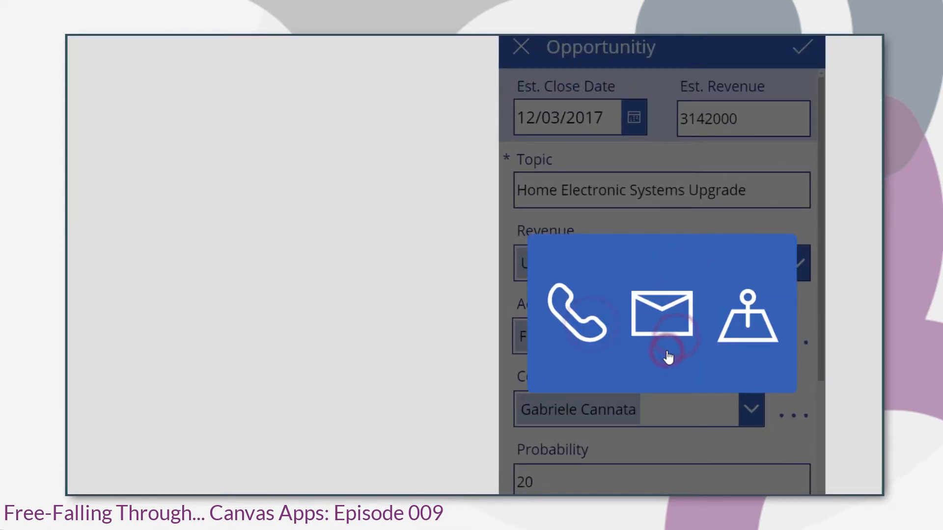
pyautogui.click(587, 329)
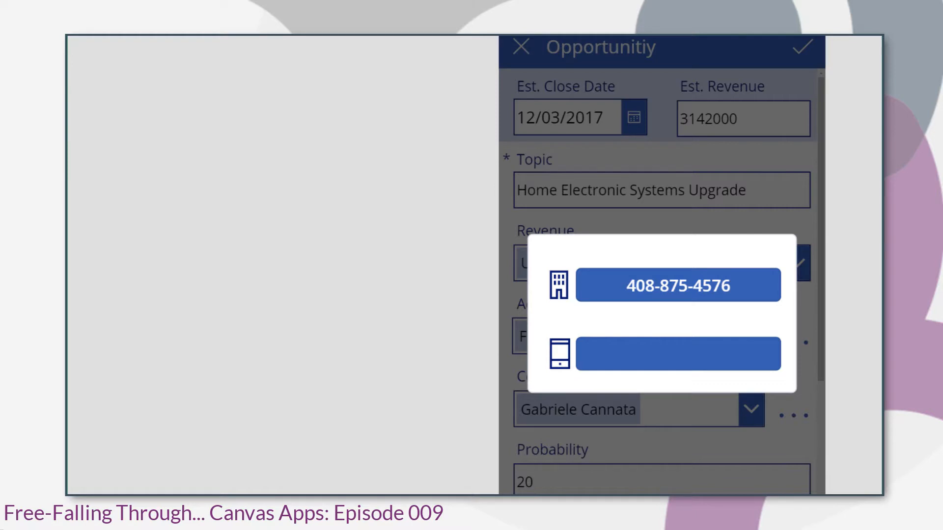
pyautogui.press('Escape')
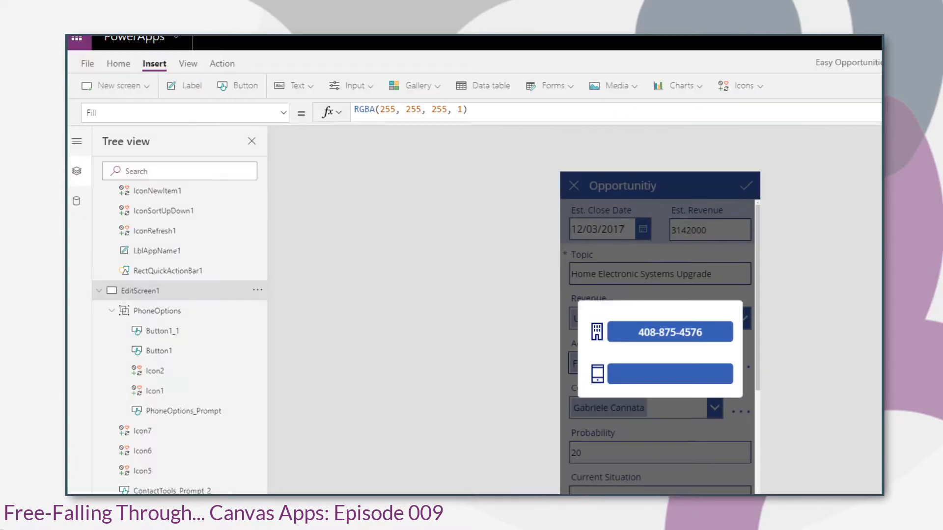
# Step: Add UpdateContext({contactTools:false}); as a second line in the OnSelect formula of Button1, the business phone button
pyautogui.click(676, 333)
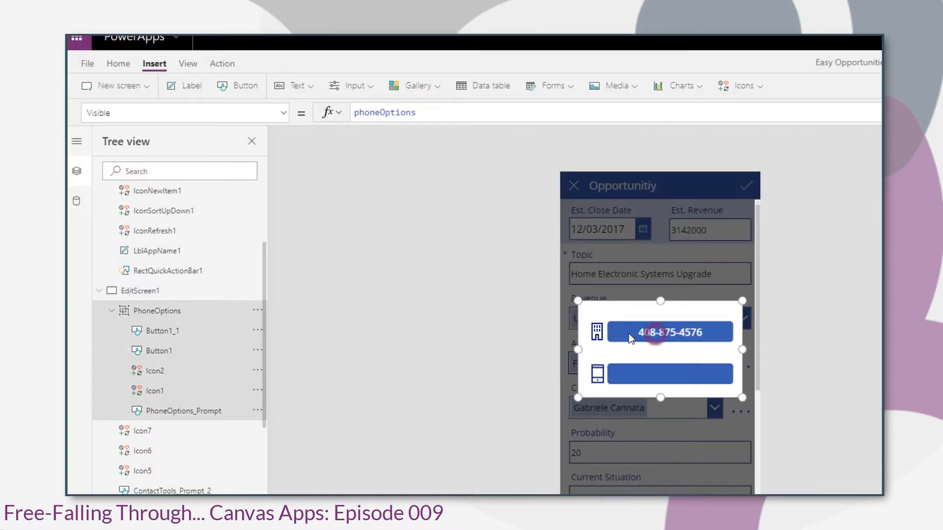
pyautogui.click(629, 334)
pyautogui.click(553, 112)
pyautogui.moveTo(553, 113); pyautogui.dragTo(343, 115)
pyautogui.hotkey('ctrl', 'c')
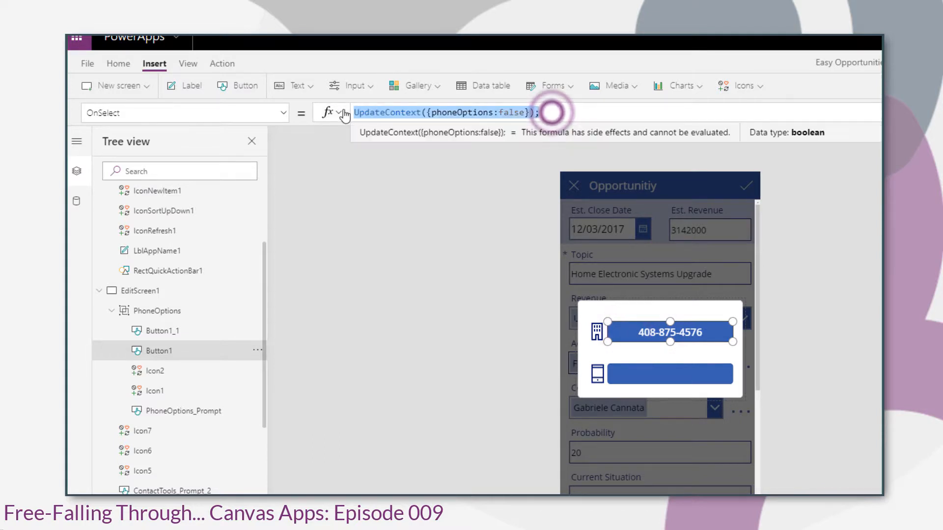
pyautogui.click(581, 112)
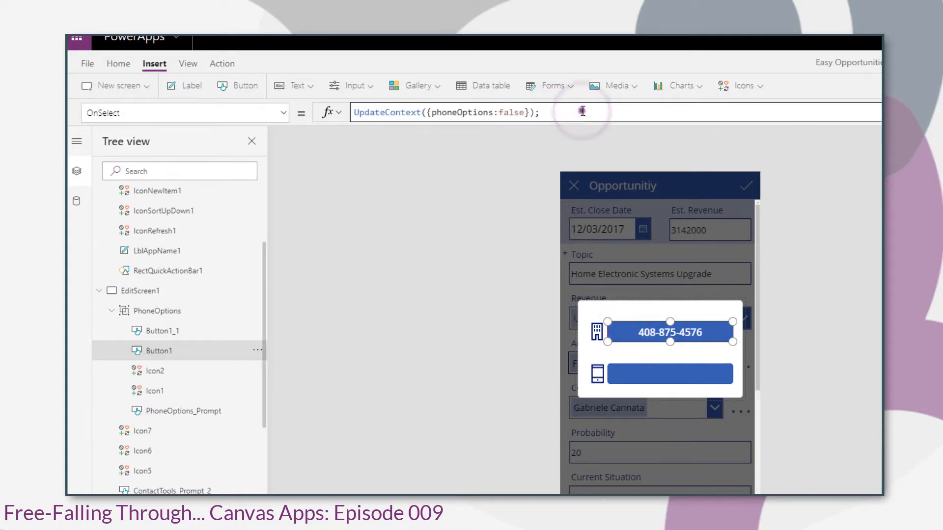
pyautogui.hotkey('shift', 'Return')
pyautogui.hotkey('ctrl', 'v')
pyautogui.doubleClick(458, 116)
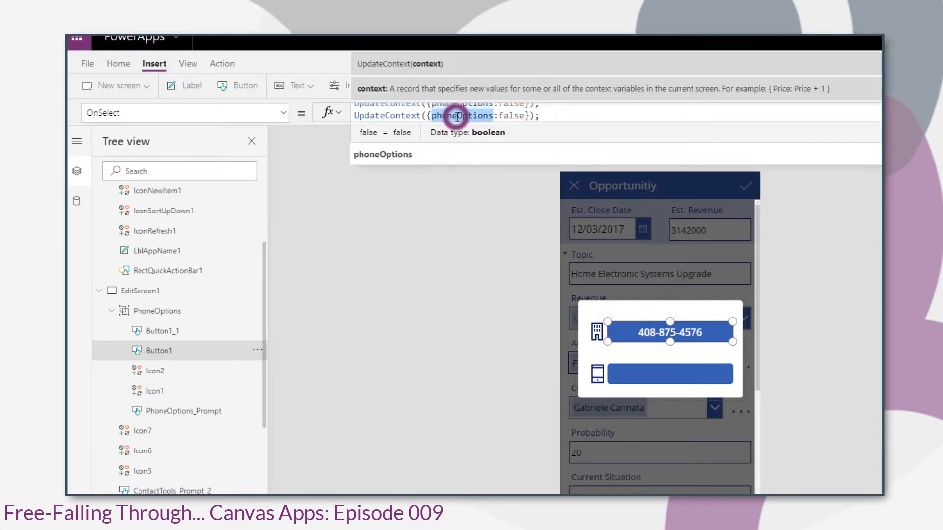
pyautogui.write('con')
pyautogui.press('Tab')
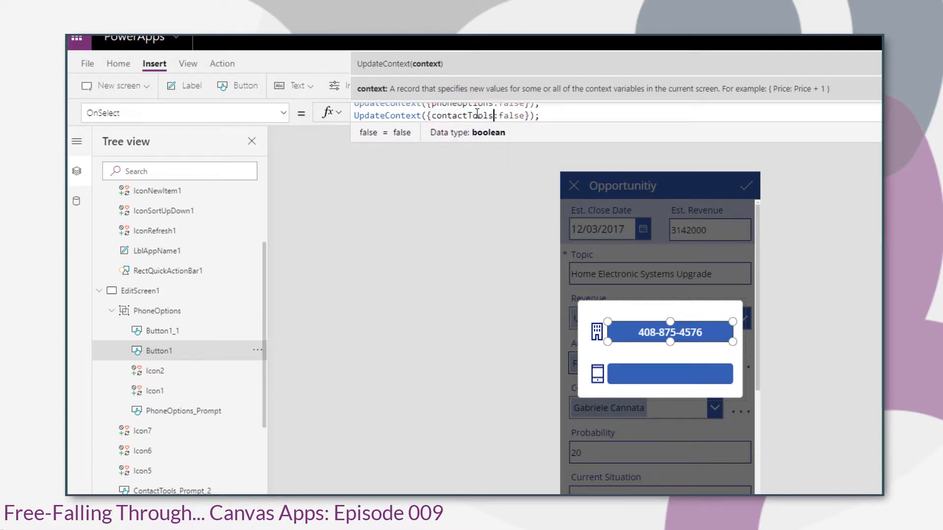
pyautogui.click(554, 114)
# Step: Add UpdateContext({contactTools:false}); on a new line in the OnSelect formula of Button1_1, the mobile phone button
pyautogui.click(666, 377)
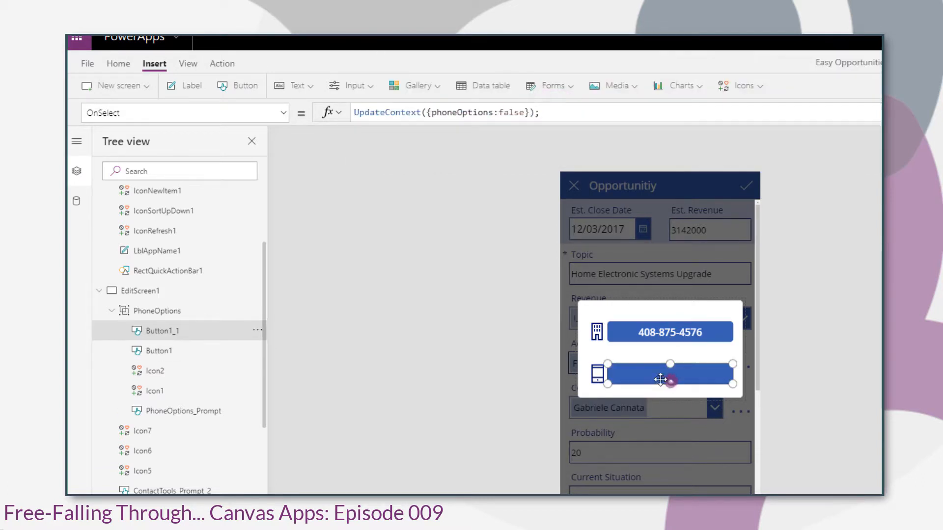
pyautogui.click(558, 111)
pyautogui.hotkey('shift', 'Return')
pyautogui.write('UpdateContext({contactTools:false});')
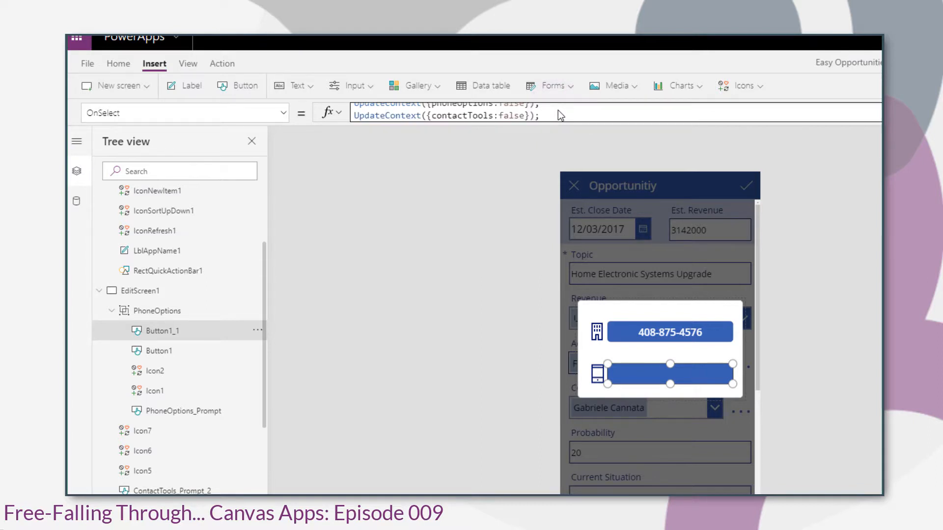
# Step: Append Launch("tel:"& DataCardValue2.Selected.'Mobile Phone'); on a new line in Button1_1's OnSelect formula
pyautogui.hotkey('shift', 'Return')
pyautogui.write('l')
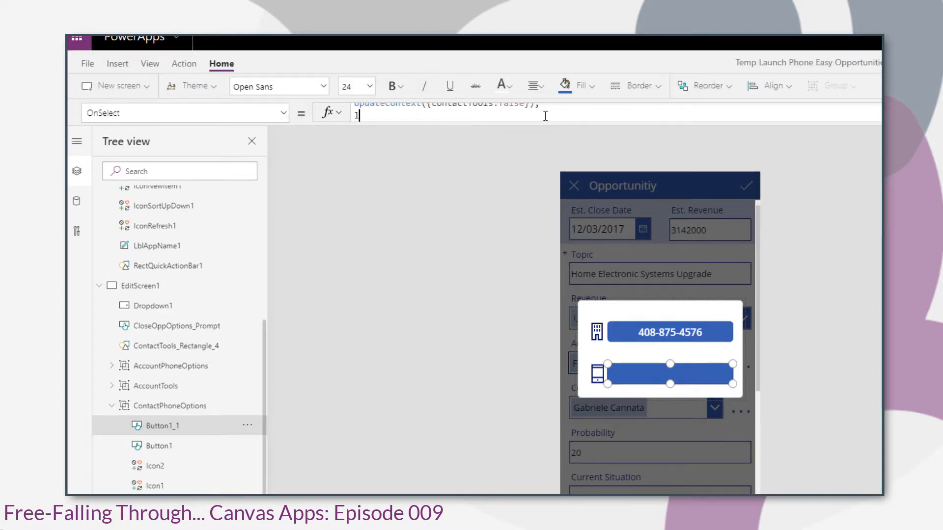
pyautogui.write('aun')
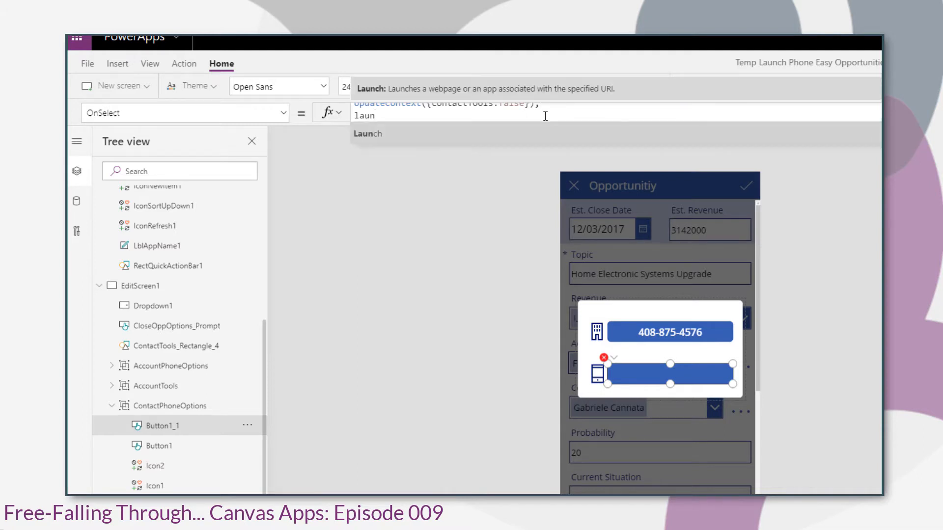
pyautogui.press('Tab')
pyautogui.write('(')
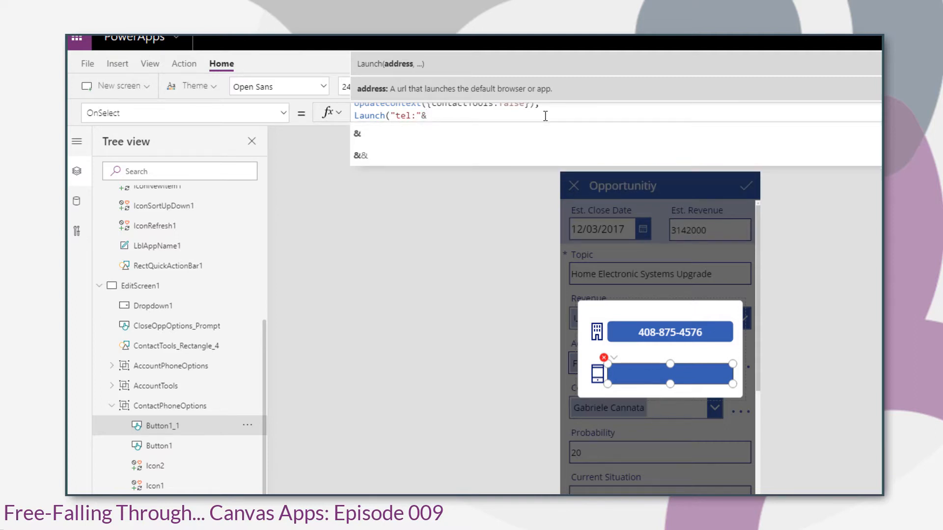
pyautogui.write('ta')
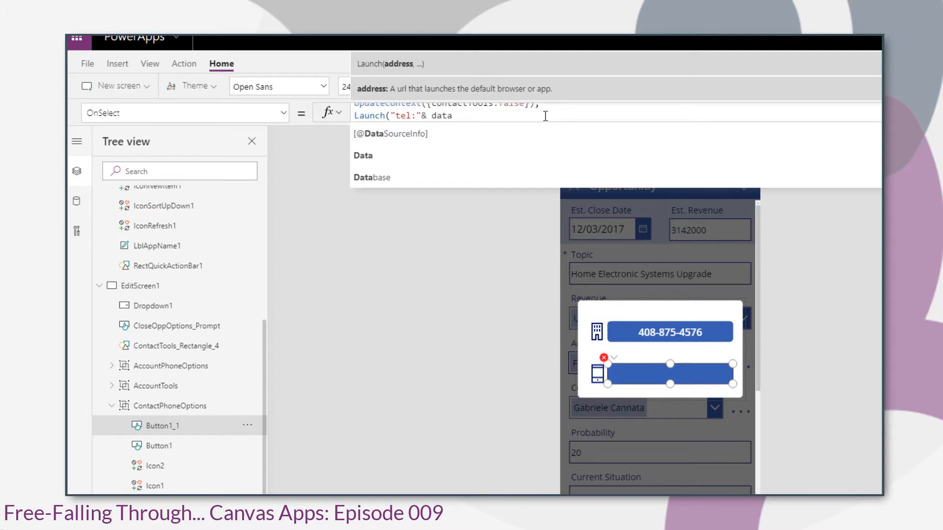
pyautogui.write('ca')
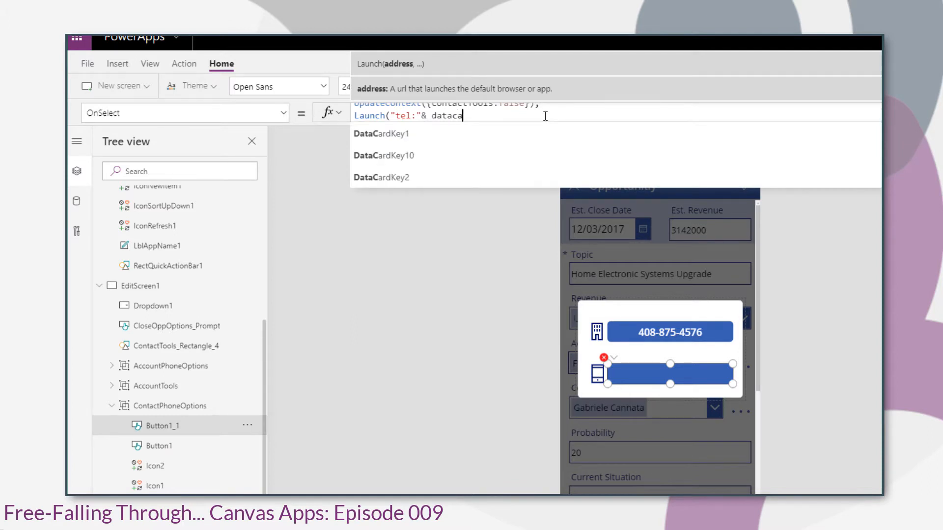
pyautogui.write('rdvak')
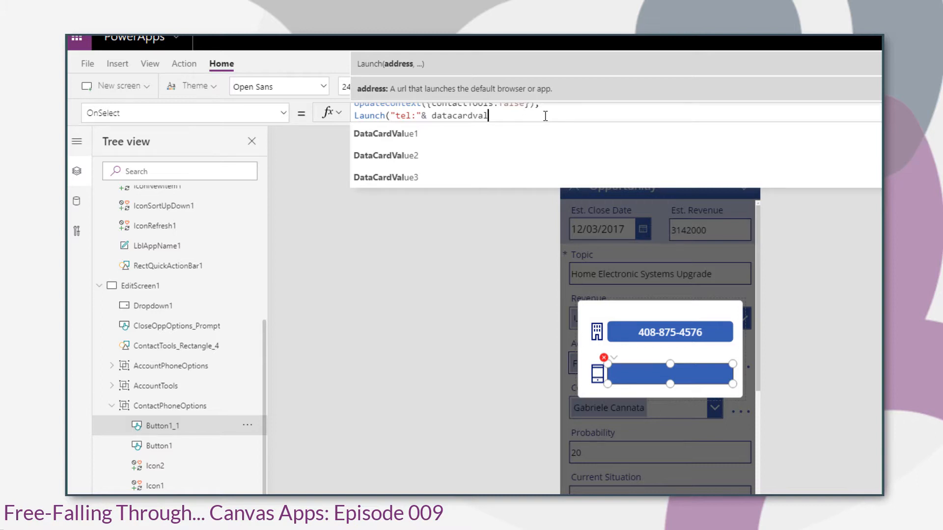
pyautogui.press('Down')
pyautogui.press('Down')
pyautogui.press('Tab')
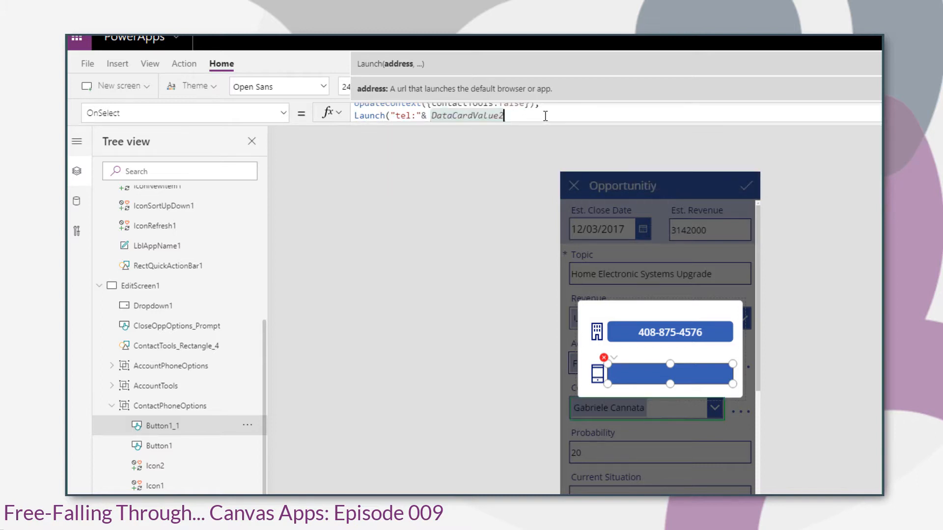
pyautogui.write('.selec')
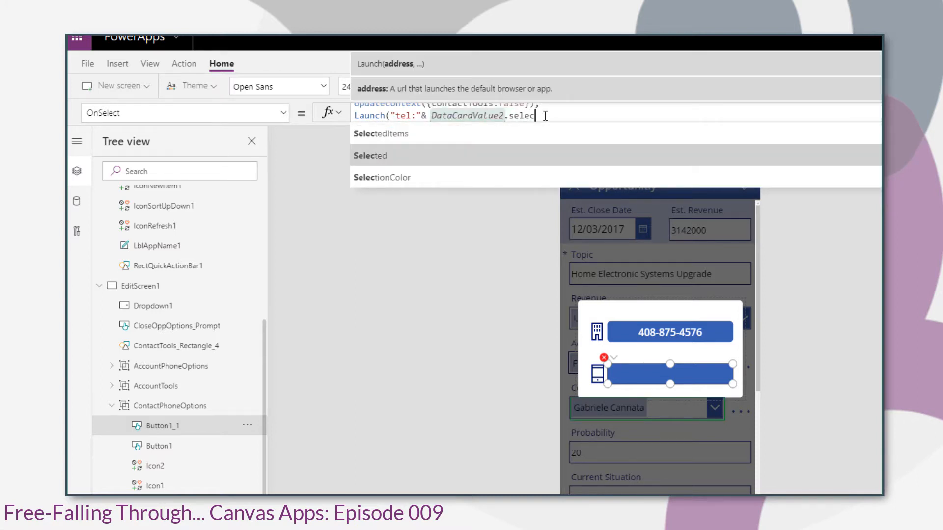
pyautogui.press('Tab')
pyautogui.write('.m')
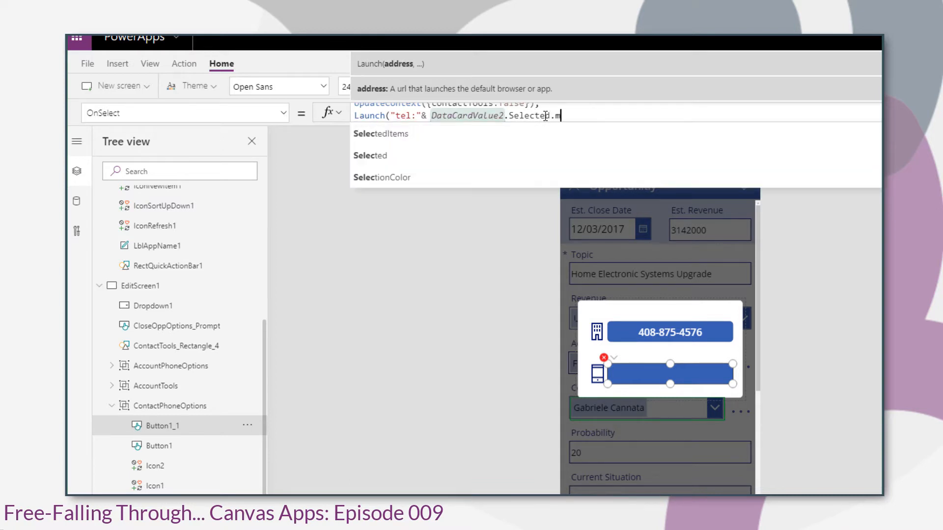
pyautogui.write('ob')
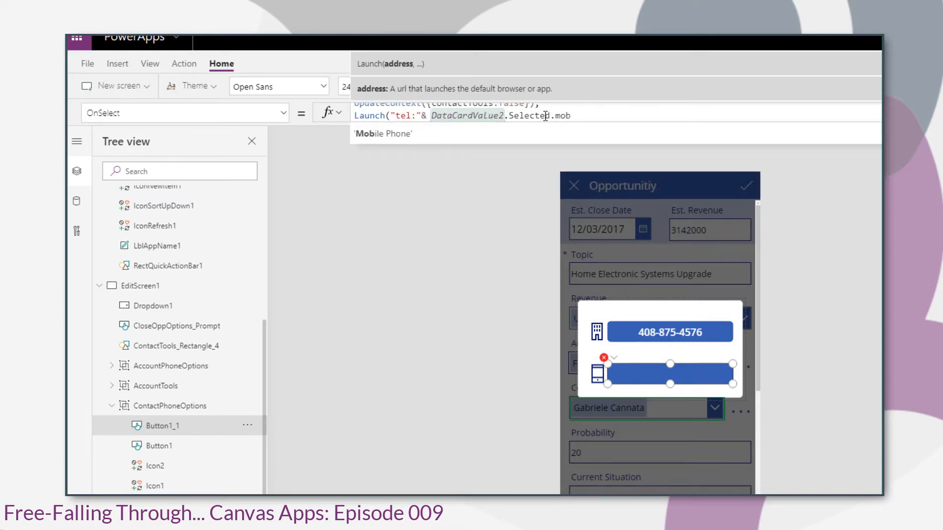
pyautogui.press('Tab')
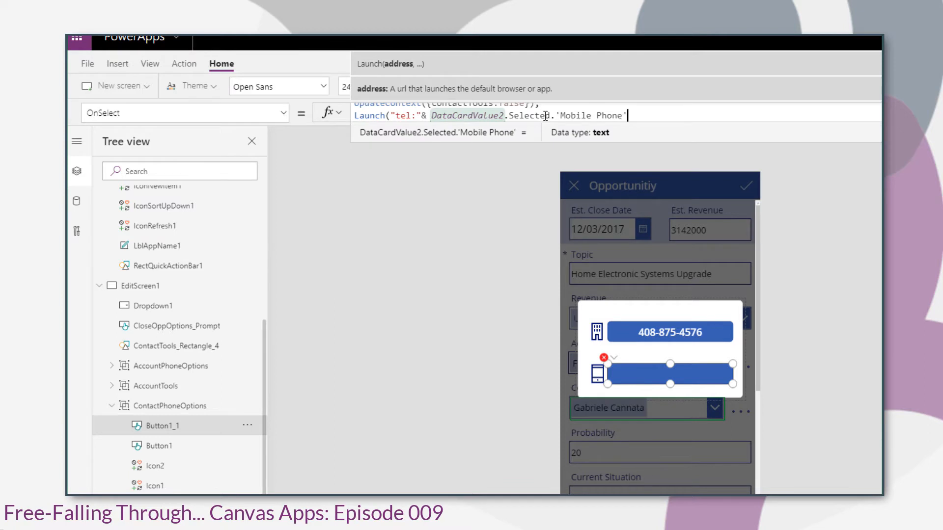
pyautogui.write(');')
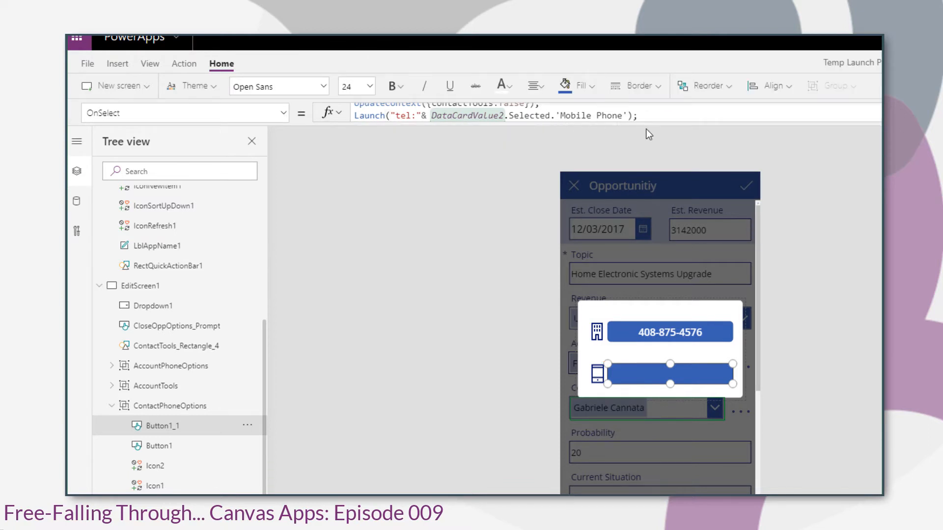
# Step: Reuse the Launch line in Button1's OnSelect formula as Launch("tel:"& DataCardValue2.Selected.'Business Phone');
pyautogui.moveTo(639, 115); pyautogui.dragTo(355, 119)
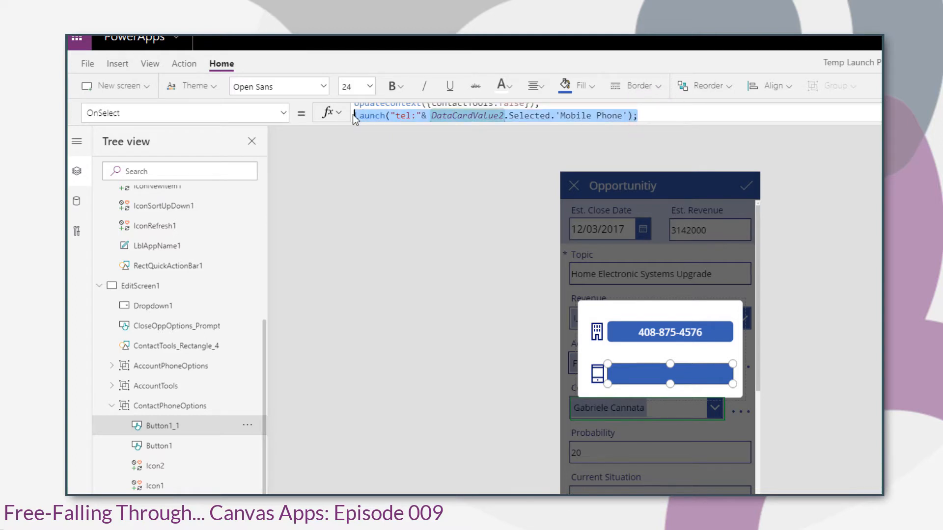
pyautogui.click(717, 333)
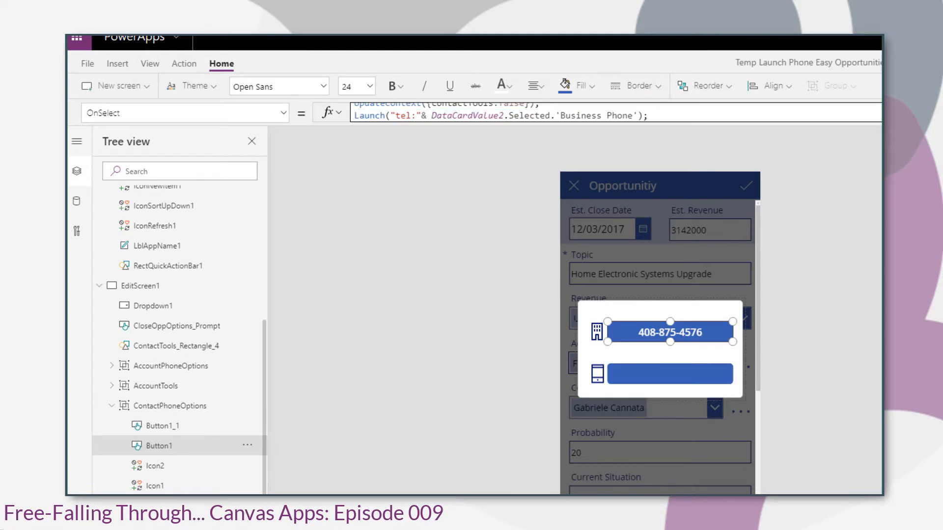
# Step: Preview the app, dismiss the phone prompt and reopen the contact tools pop-up from the Contact field's ellipsis
pyautogui.press('F5')
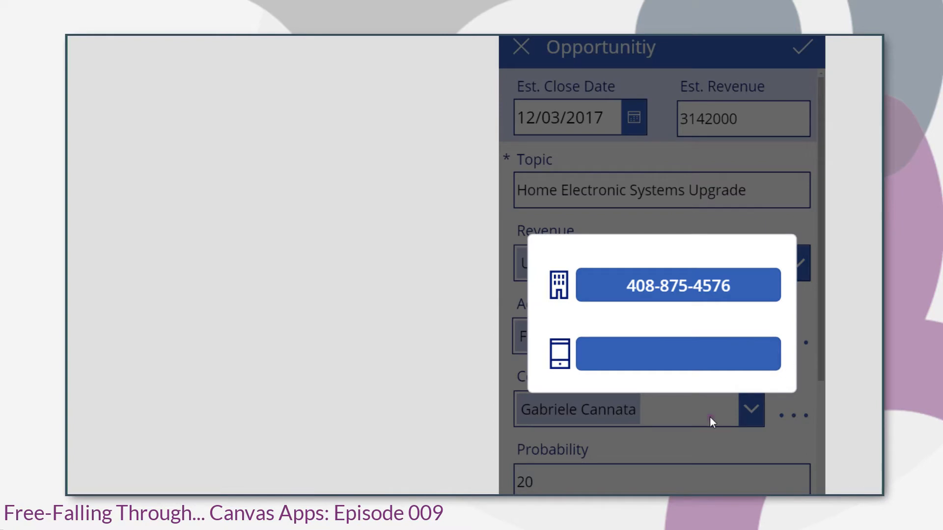
pyautogui.click(709, 417)
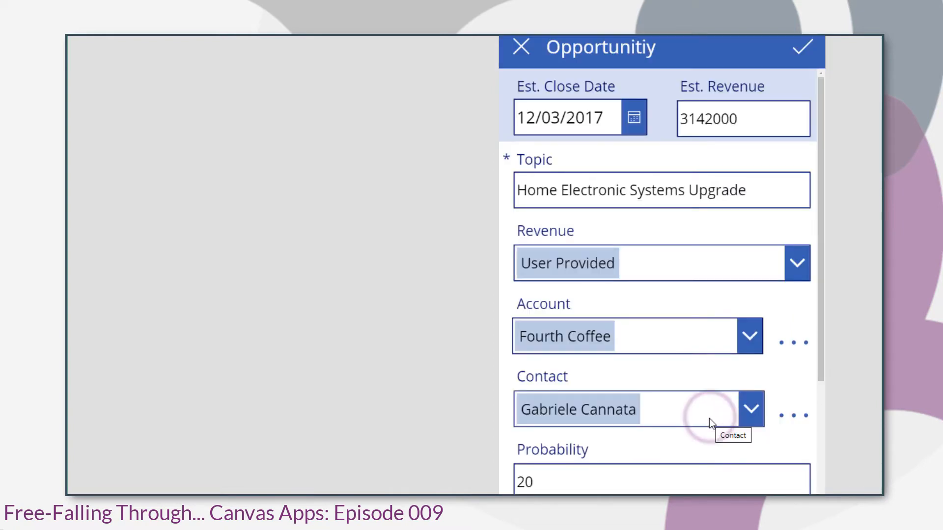
pyautogui.click(809, 418)
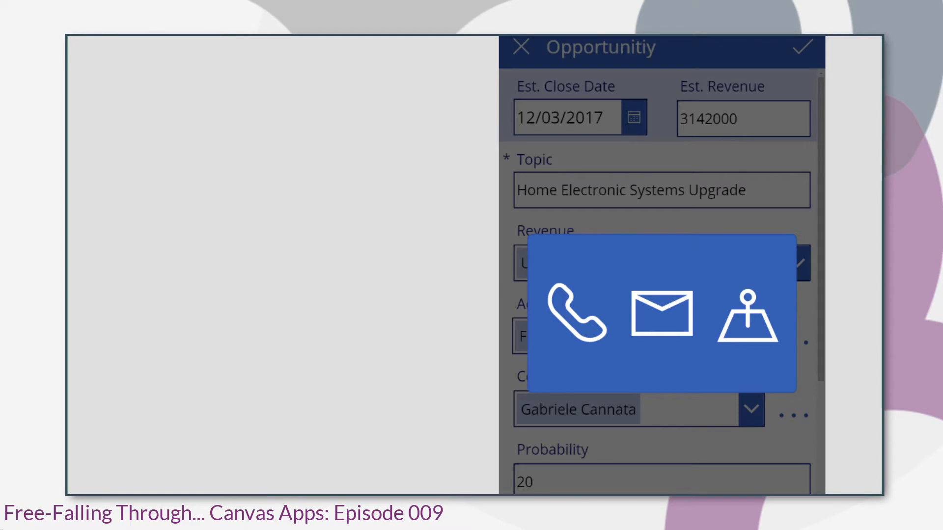
pyautogui.press('Escape')
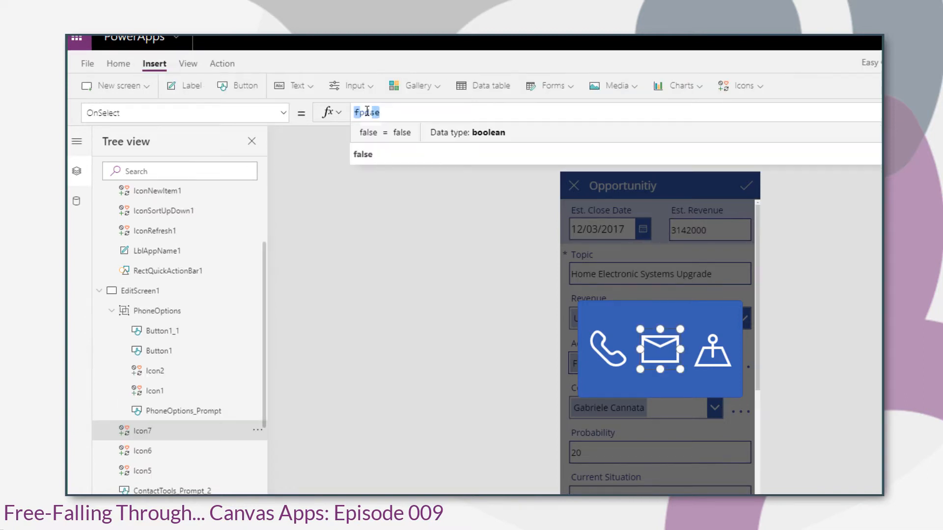
# Step: Set the mail icon's OnSelect formula to UpdateContext({contactTools:false});
pyautogui.write('UpdateContext(')
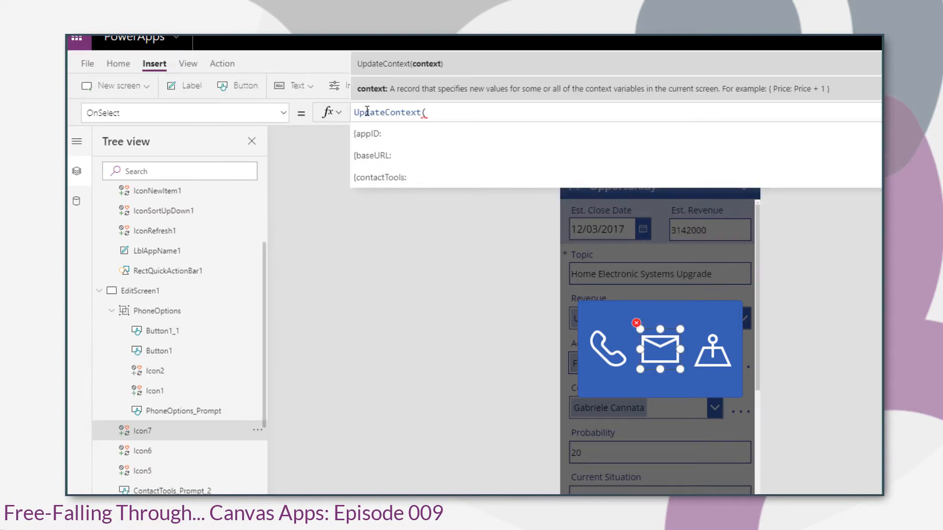
pyautogui.press('Down')
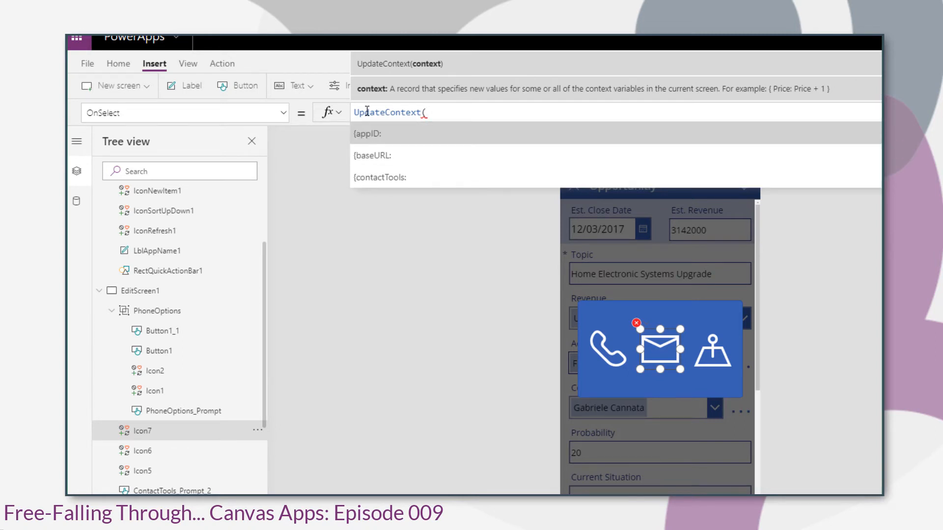
pyautogui.press('Down')
pyautogui.press('Down')
pyautogui.press('Down')
pyautogui.press('Up')
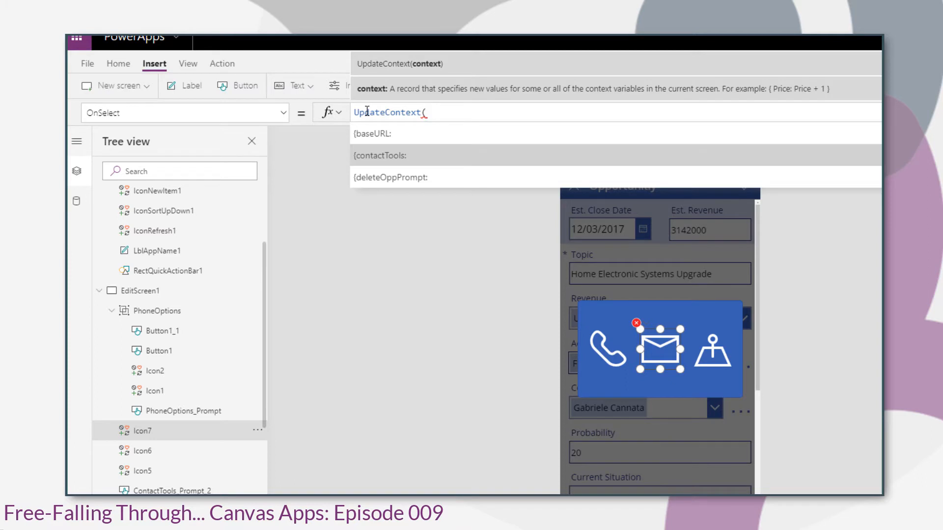
pyautogui.press('Tab')
pyautogui.write('false')
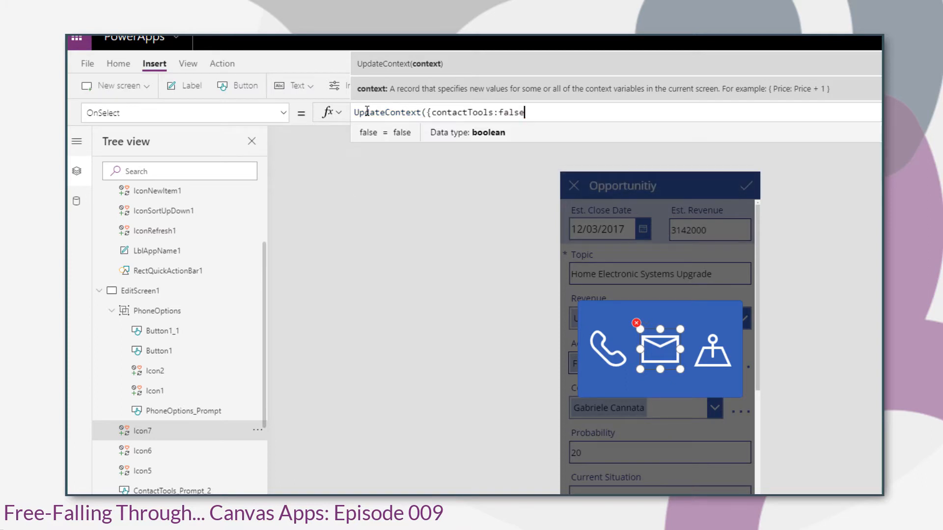
pyautogui.write('})')
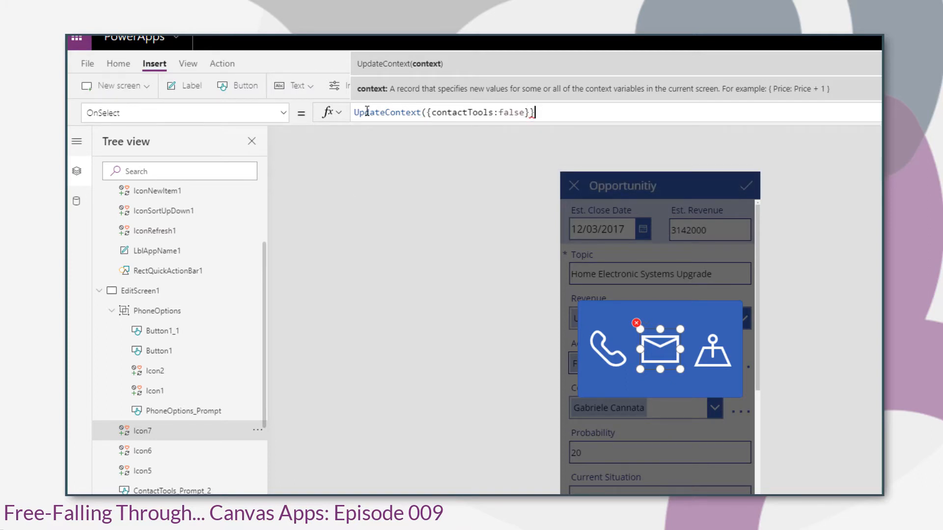
pyautogui.write(';')
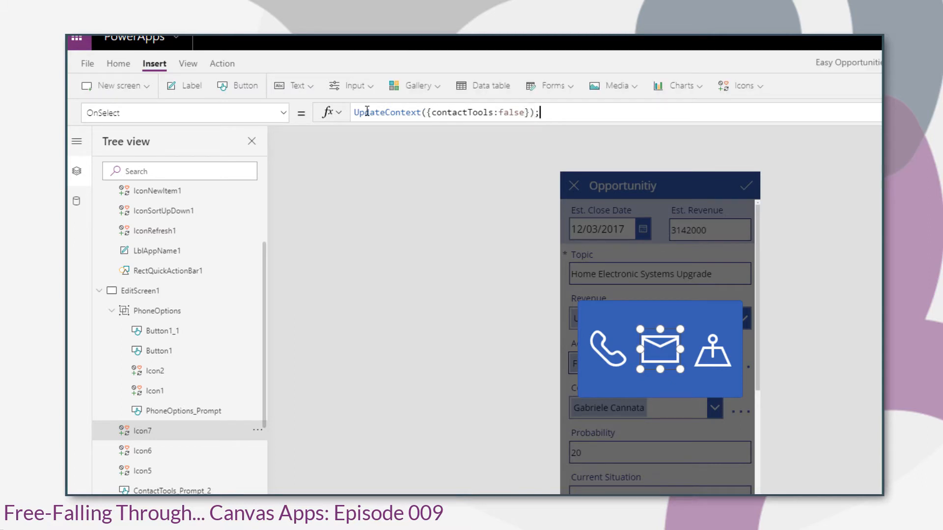
# Step: Append Launch("mailto:" & DataCardValue2.Selected.Email); on a new line in the mail icon's OnSelect formula
pyautogui.click(587, 114)
pyautogui.hotkey('shift', 'Return')
pyautogui.write('launch')
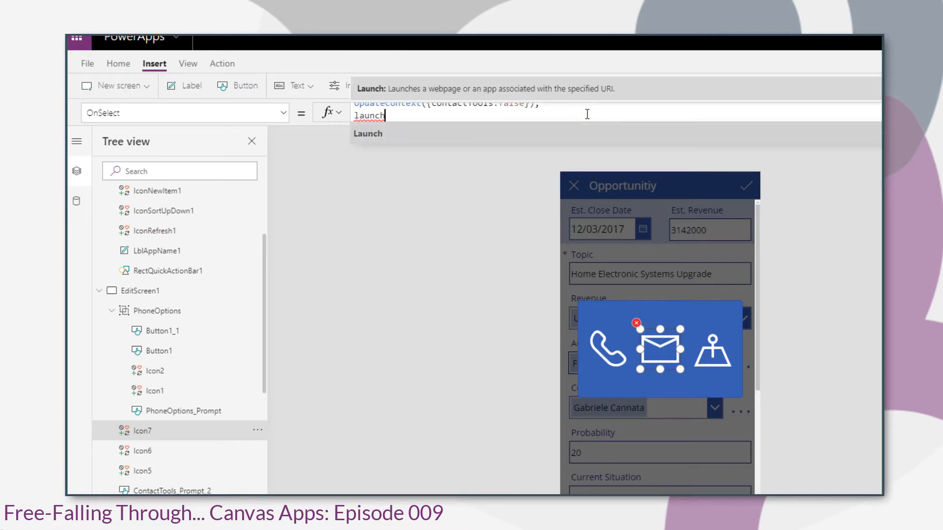
pyautogui.press('Tab')
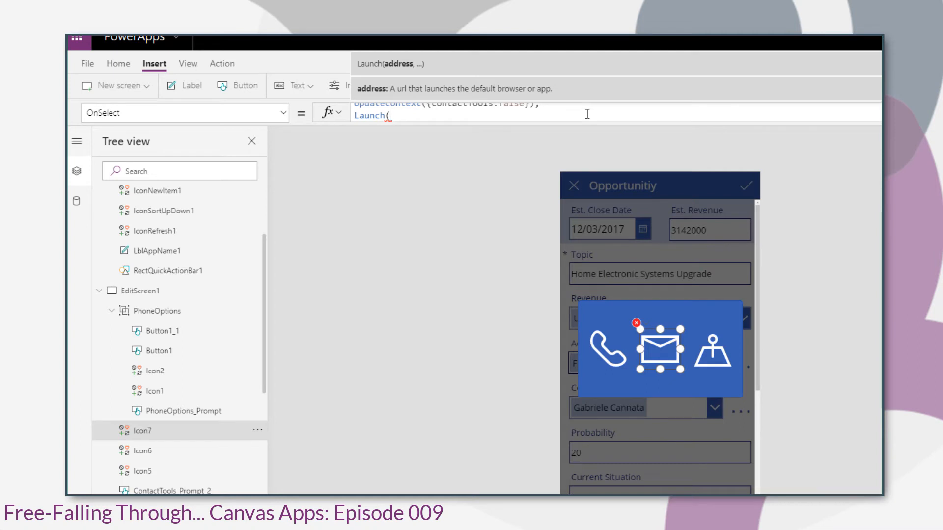
pyautogui.write('"mailto:"')
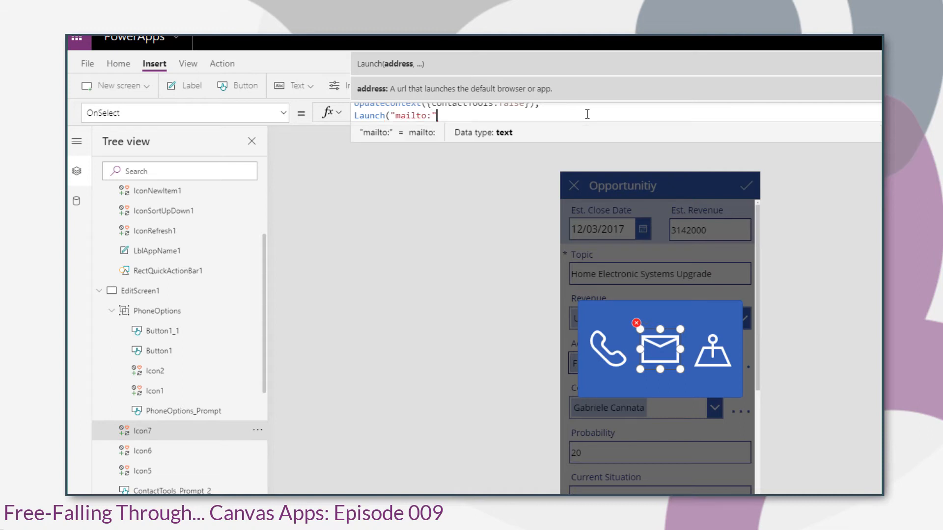
pyautogui.write(' &')
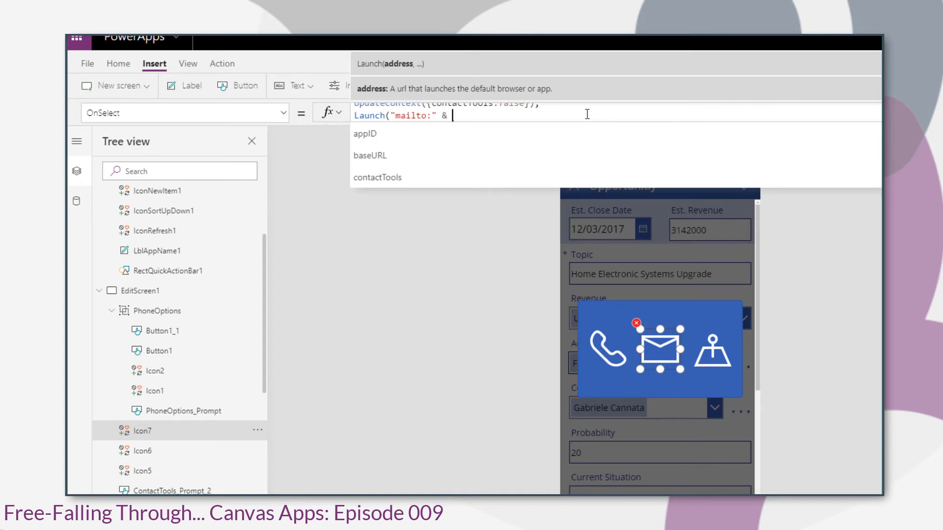
pyautogui.write(' datac')
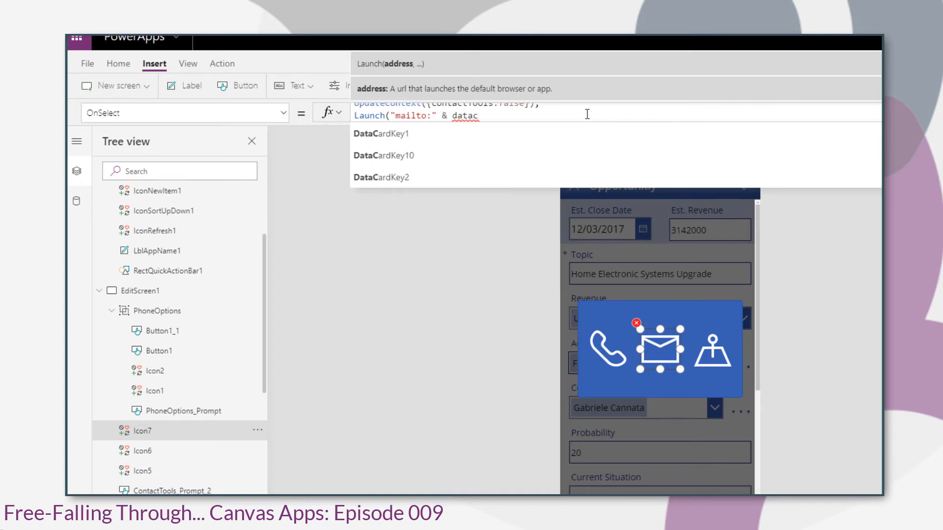
pyautogui.write('ardvalue2')
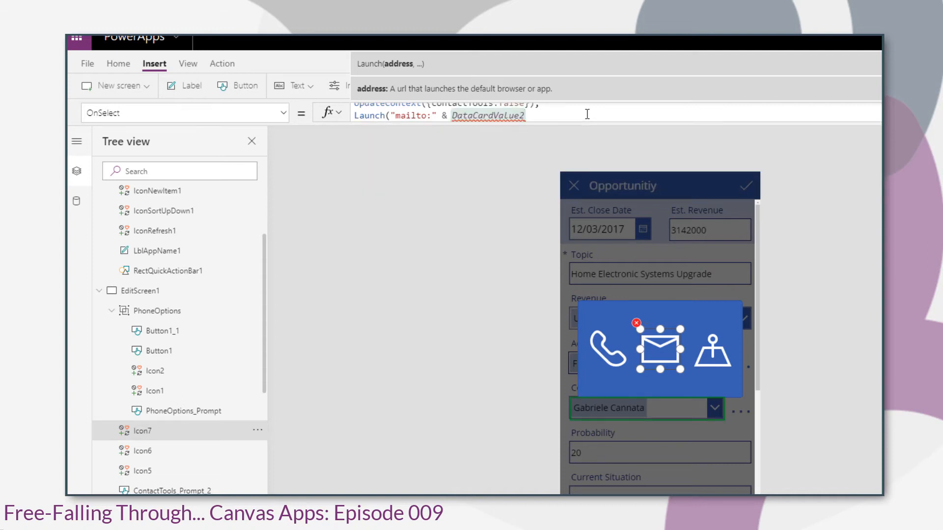
pyautogui.write('.sel')
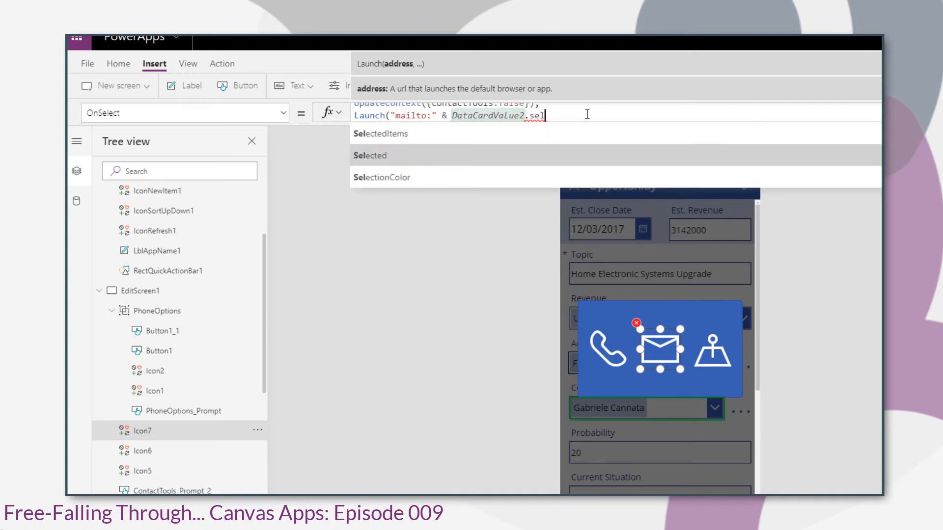
pyautogui.press('Tab')
pyautogui.write('.em')
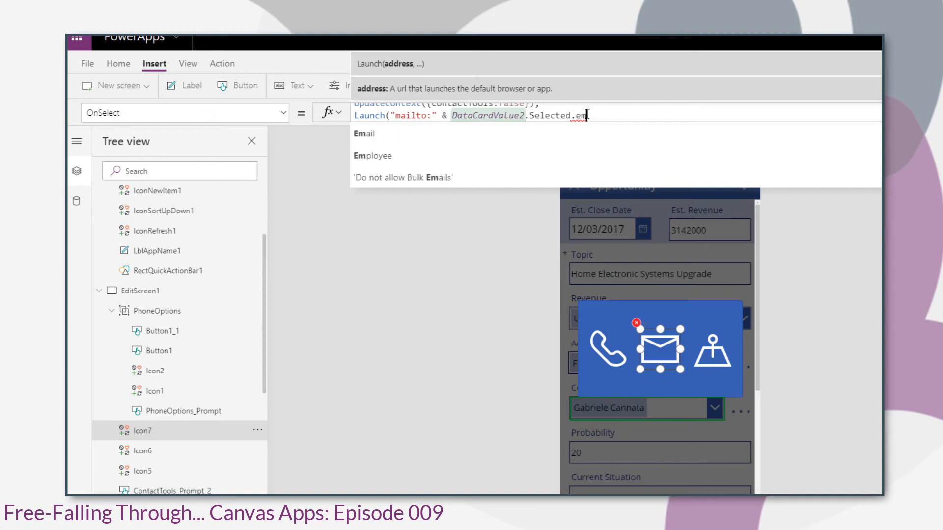
pyautogui.press('Tab')
pyautogui.write(')')
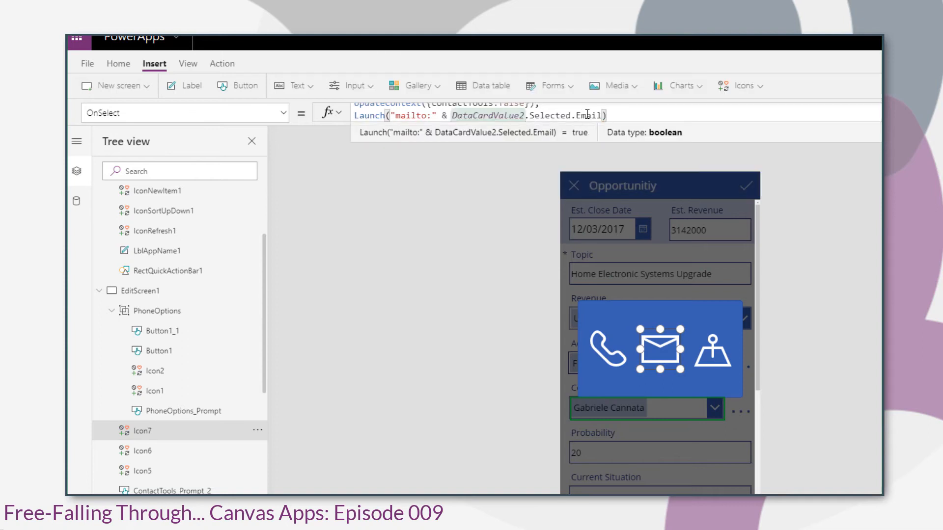
pyautogui.write(';')
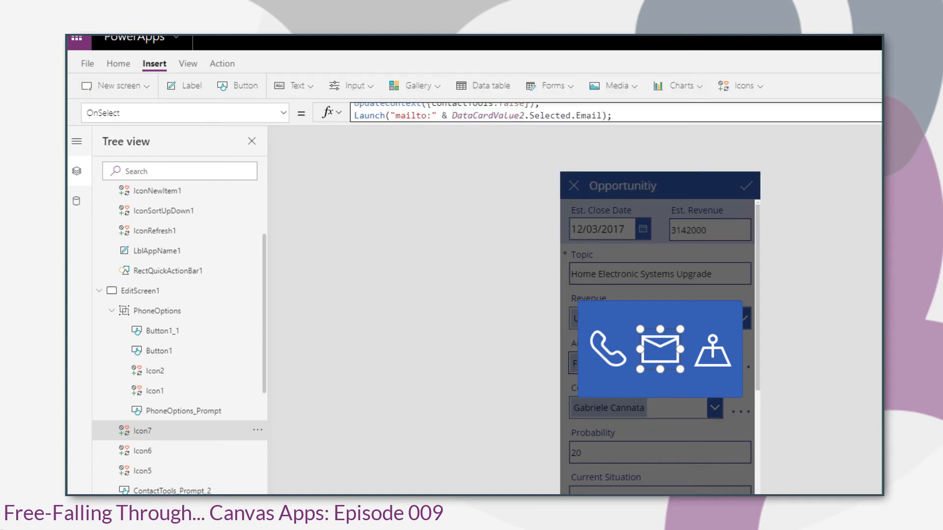
# Step: Preview the app, test the mail icon and close the draft email it opens
pyautogui.press('F5')
pyautogui.click(671, 330)
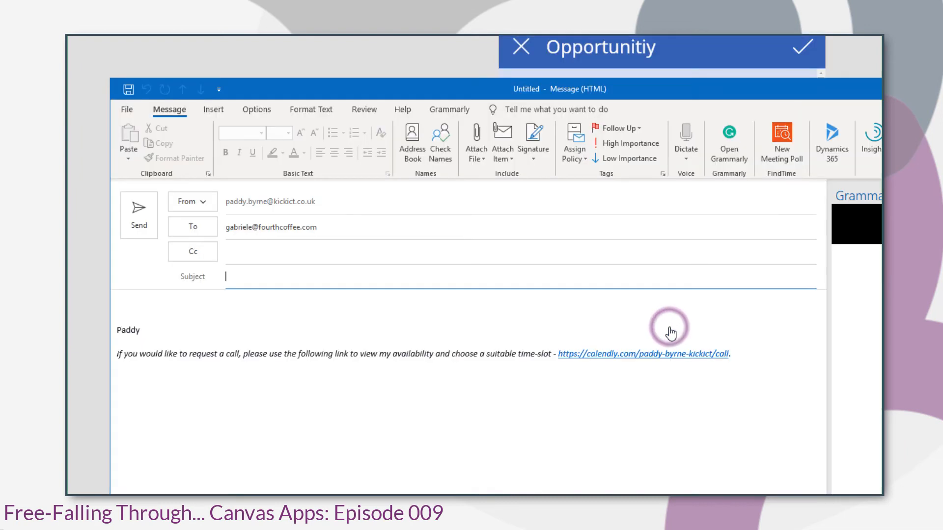
pyautogui.click(326, 227)
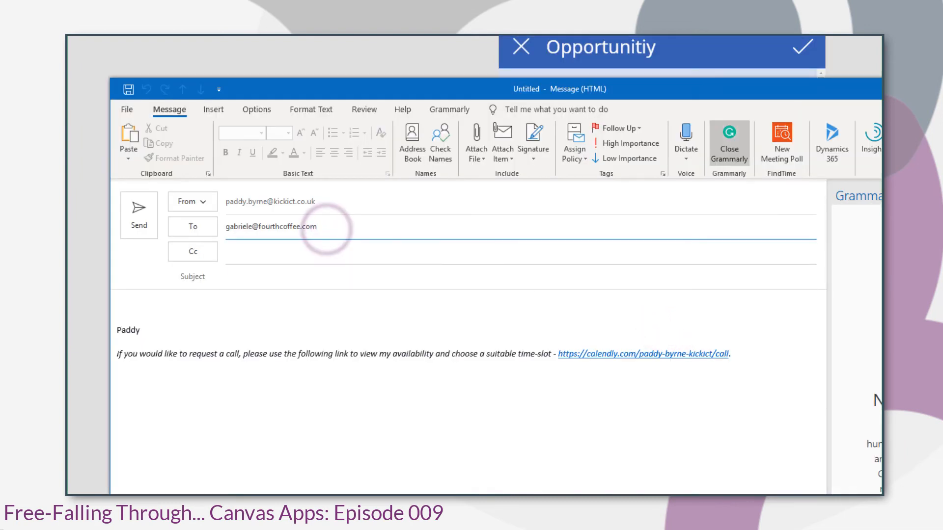
pyautogui.press('Escape')
pyautogui.click(664, 323)
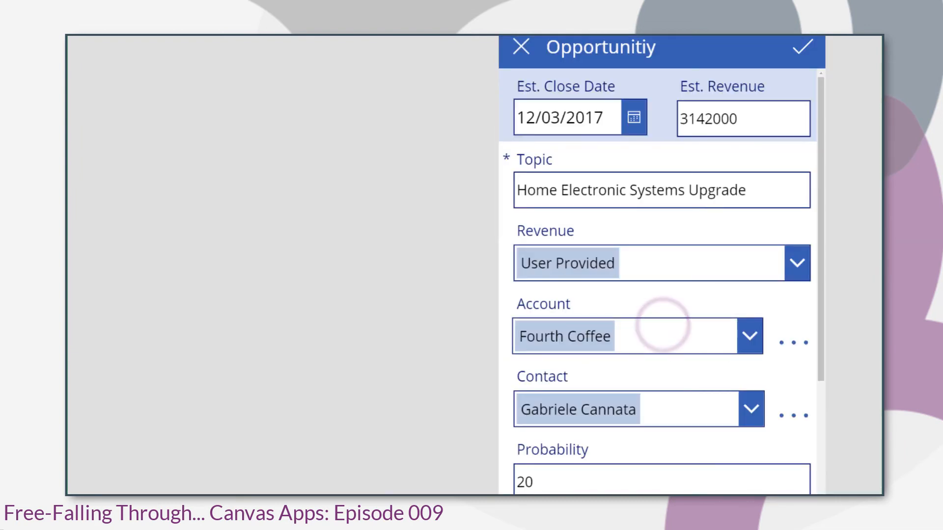
pyautogui.click(793, 415)
pyautogui.press('Escape')
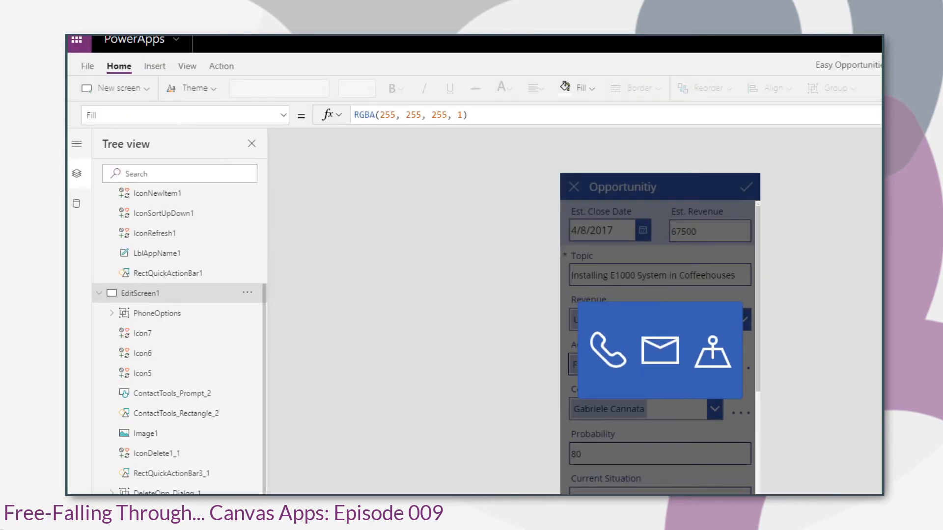
pyautogui.click(699, 358)
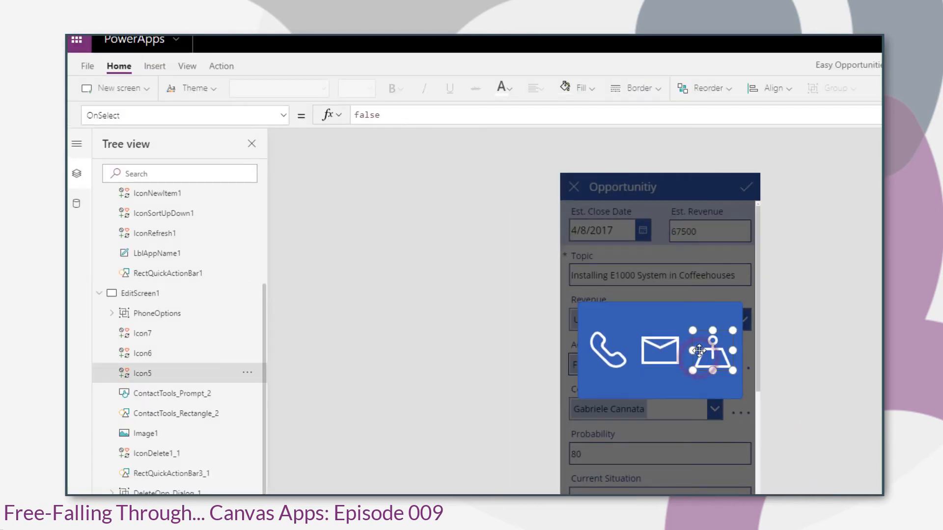
pyautogui.click(451, 117)
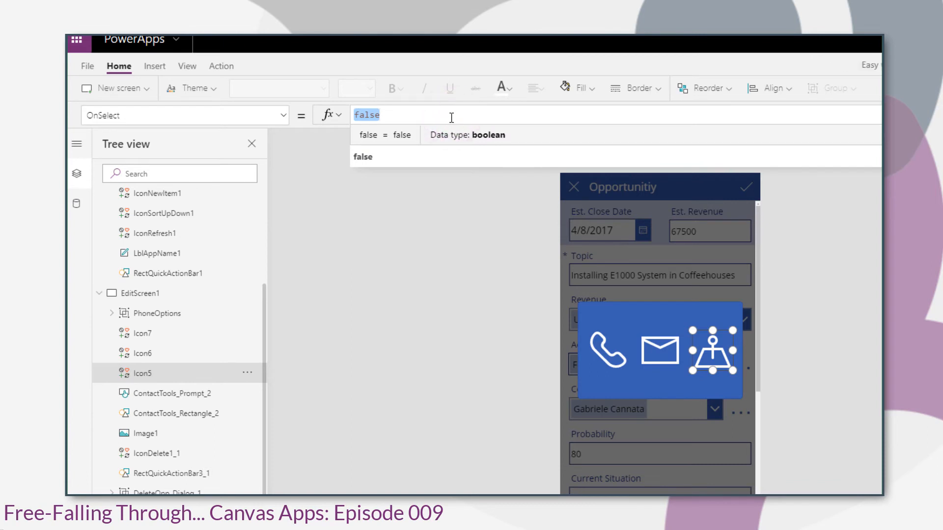
pyautogui.write('Launch(')
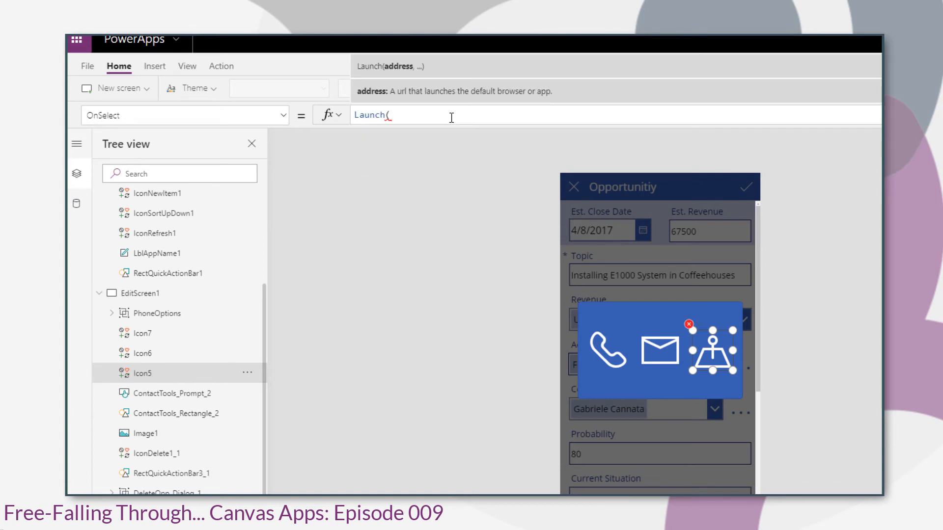
pyautogui.write('"http://maps.google.com/?q="&EncodeUrl("locationtext")')
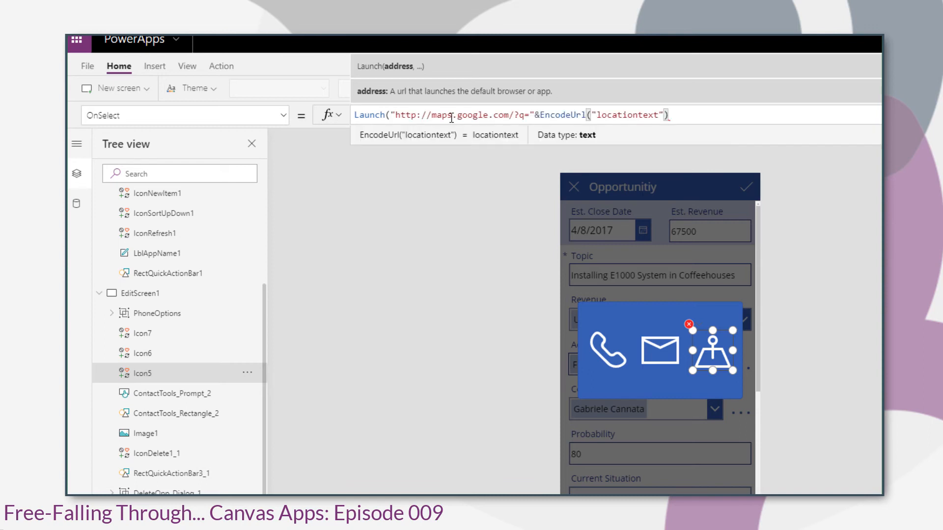
pyautogui.write(')')
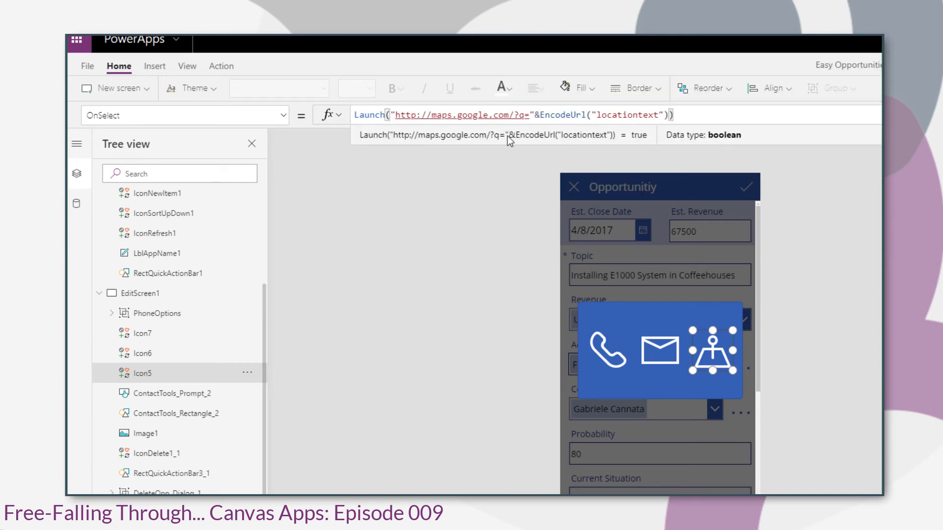
# Step: Replace "locationtext" in the map icon's EncodeUrl argument with DataCardValue2.Selected.'Address 1'
pyautogui.click(665, 115)
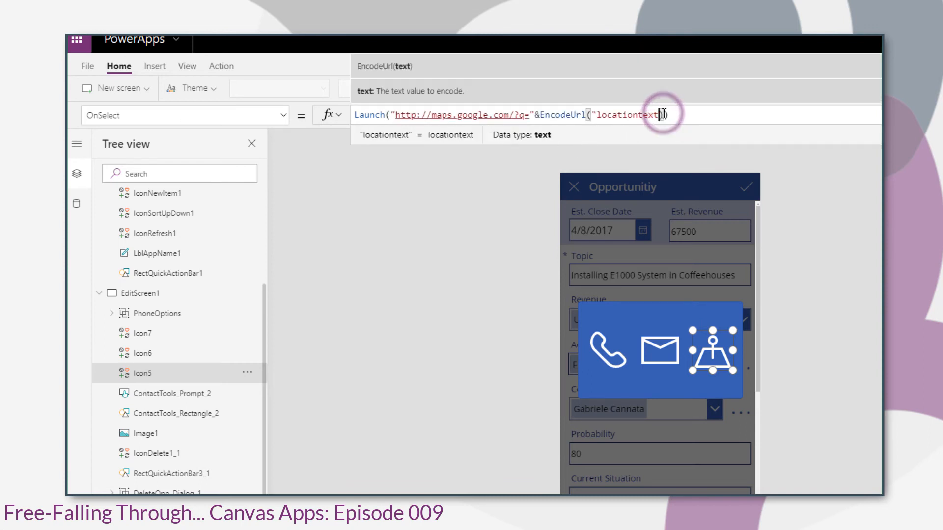
pyautogui.press('BackSpace')
pyautogui.press('BackSpace')
pyautogui.press('BackSpace')
pyautogui.press('BackSpace')
pyautogui.press('BackSpace')
pyautogui.press('BackSpace')
pyautogui.press('BackSpace')
pyautogui.press('BackSpace')
pyautogui.press('BackSpace')
pyautogui.press('BackSpace')
pyautogui.press('BackSpace')
pyautogui.press('BackSpace')
pyautogui.press('BackSpace')
pyautogui.press('BackSpace')
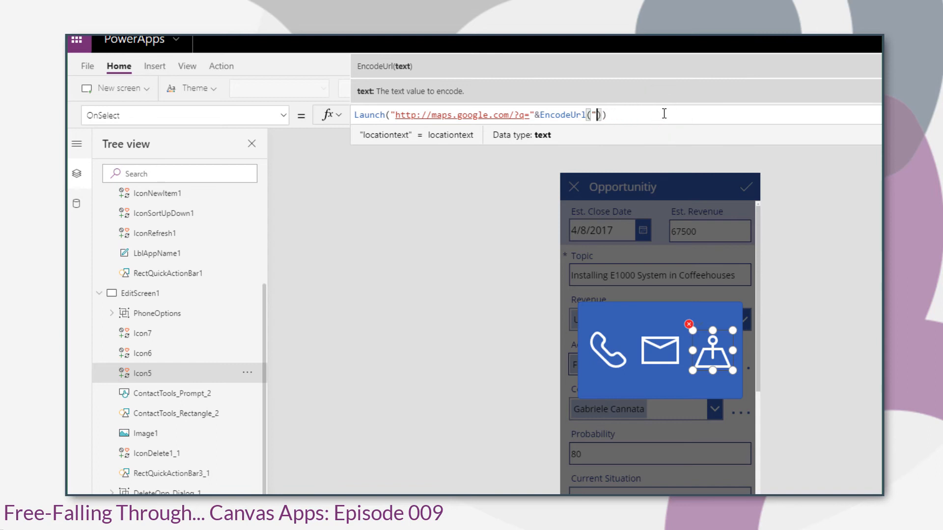
pyautogui.write('datacard')
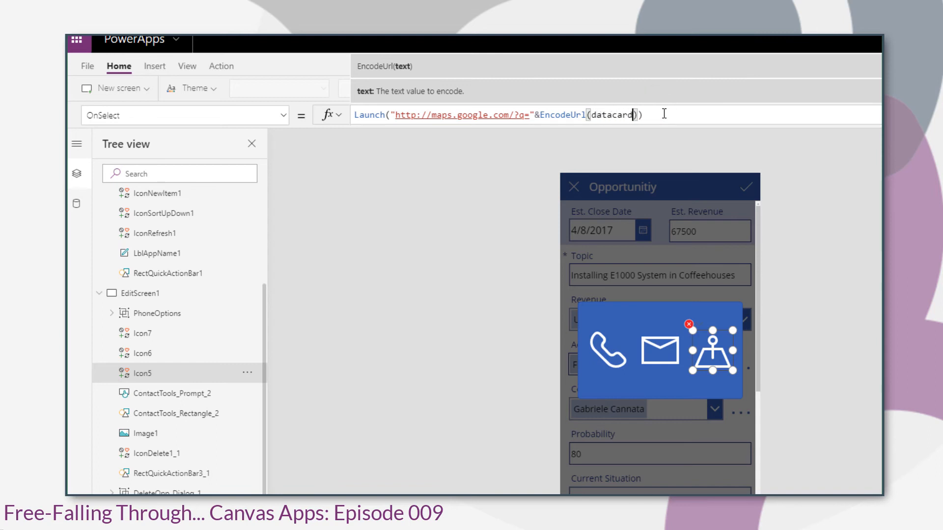
pyautogui.write('value')
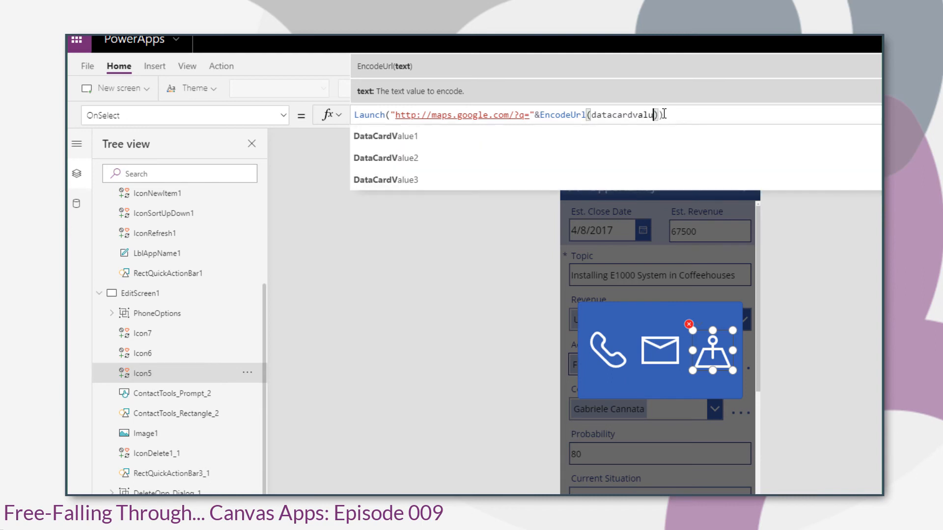
pyautogui.write('2.')
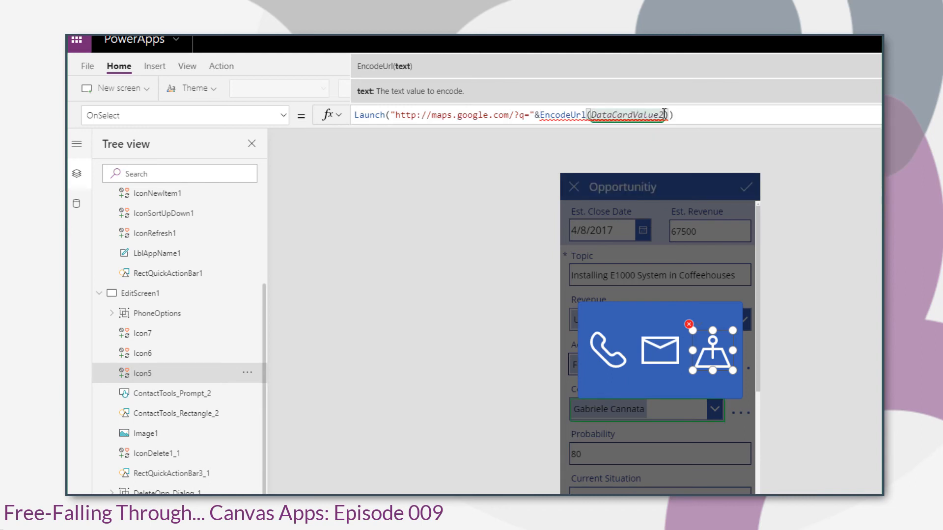
pyautogui.write('select')
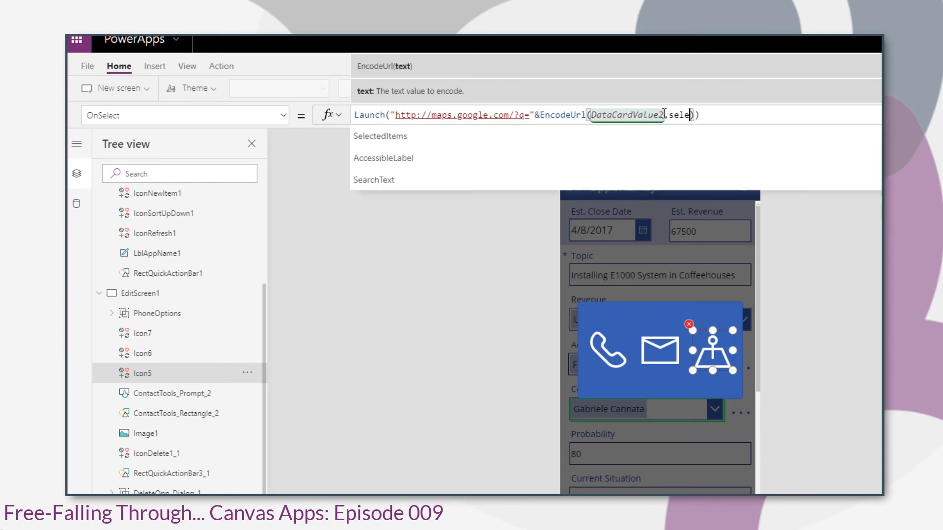
pyautogui.press('Tab')
pyautogui.write('.')
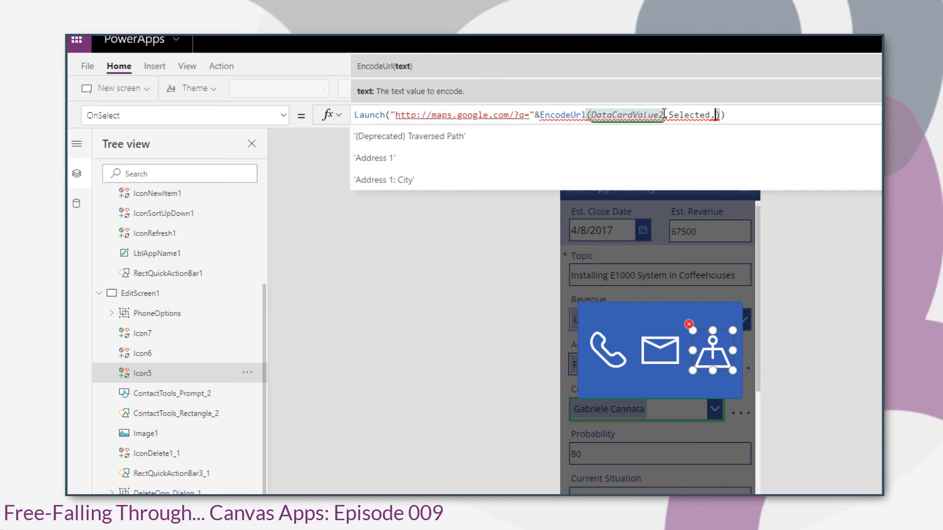
pyautogui.press('Down')
pyautogui.press('Down')
pyautogui.press('Tab')
pyautogui.press('Return')
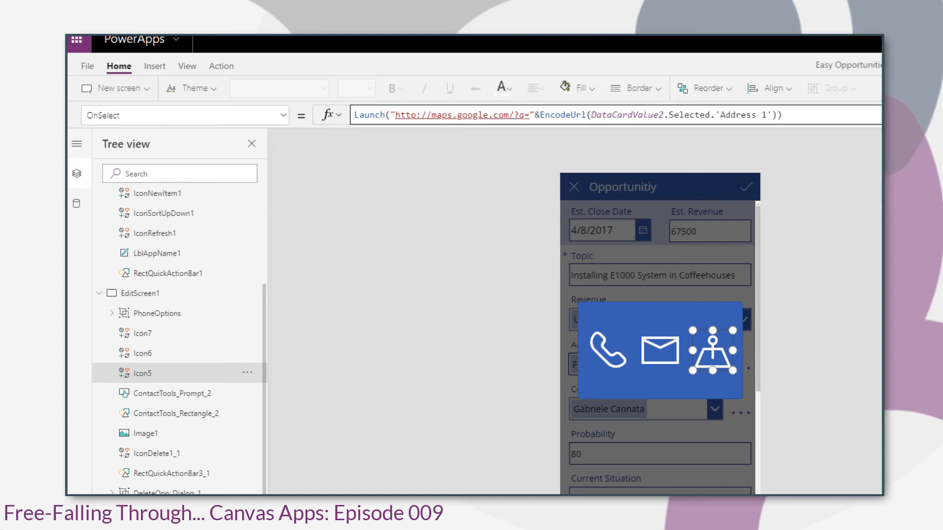
# Step: Preview the app and test the map icon in the contact tools pop-up
pyautogui.press('F5')
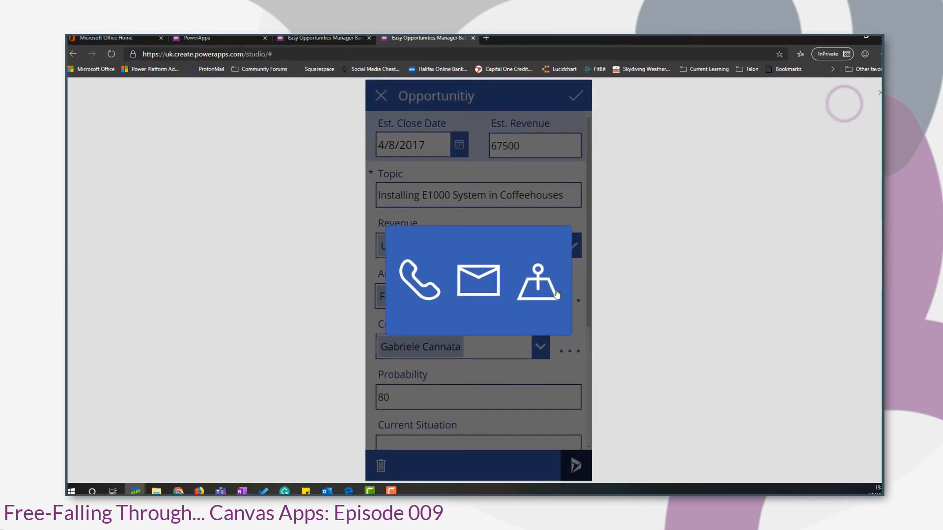
pyautogui.click(532, 295)
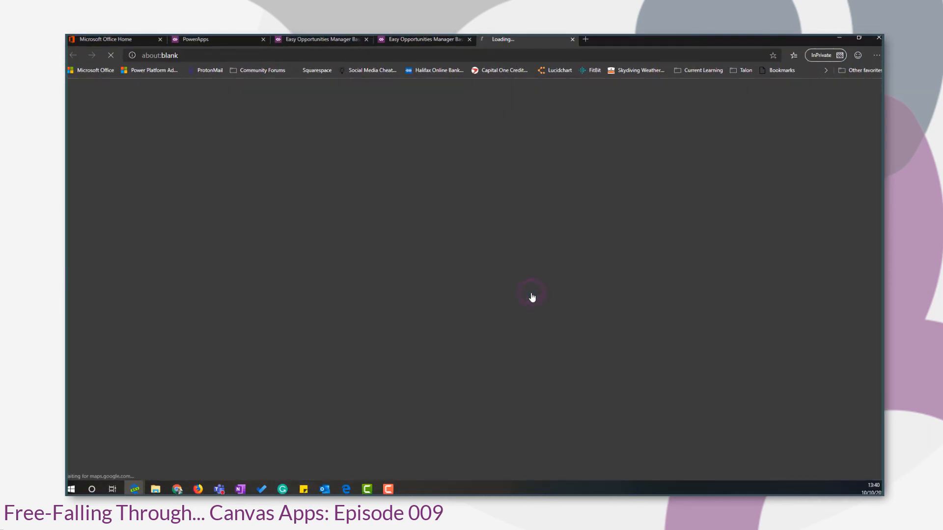